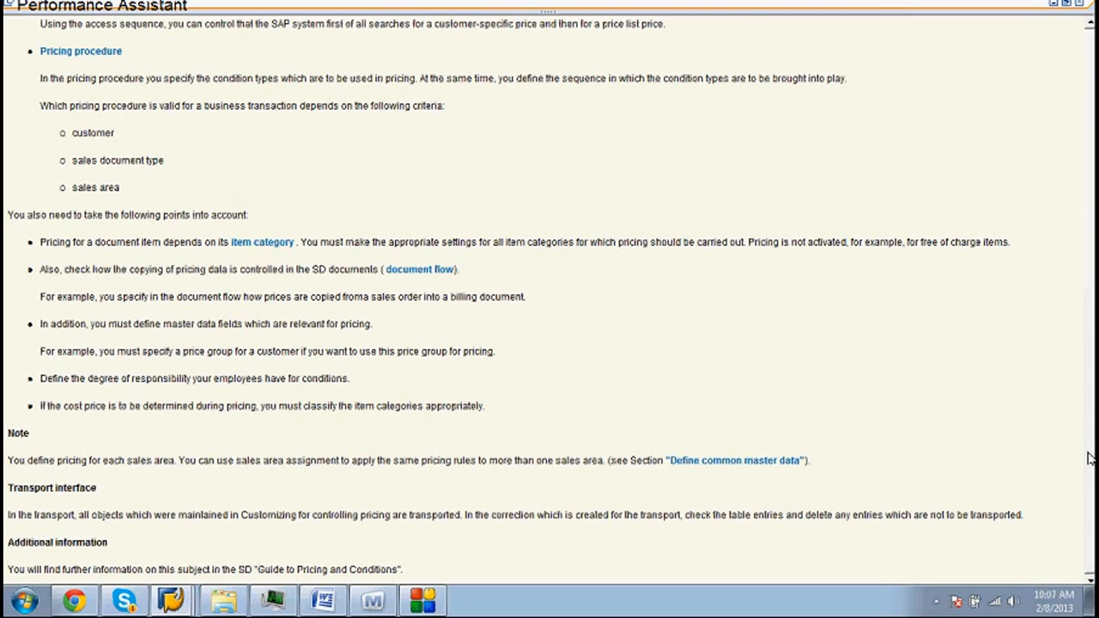
- Scroll the pricing help down to its Note, Transport interface and Additional information sections
left_click_drag(1089, 461, 1044, 494)
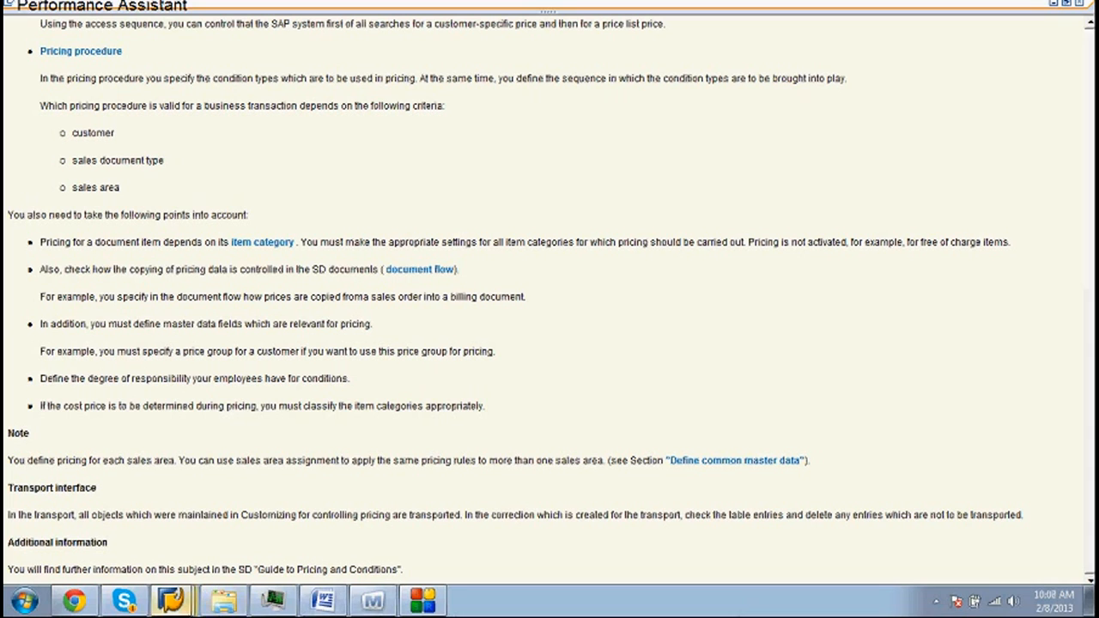
left_click(124, 601)
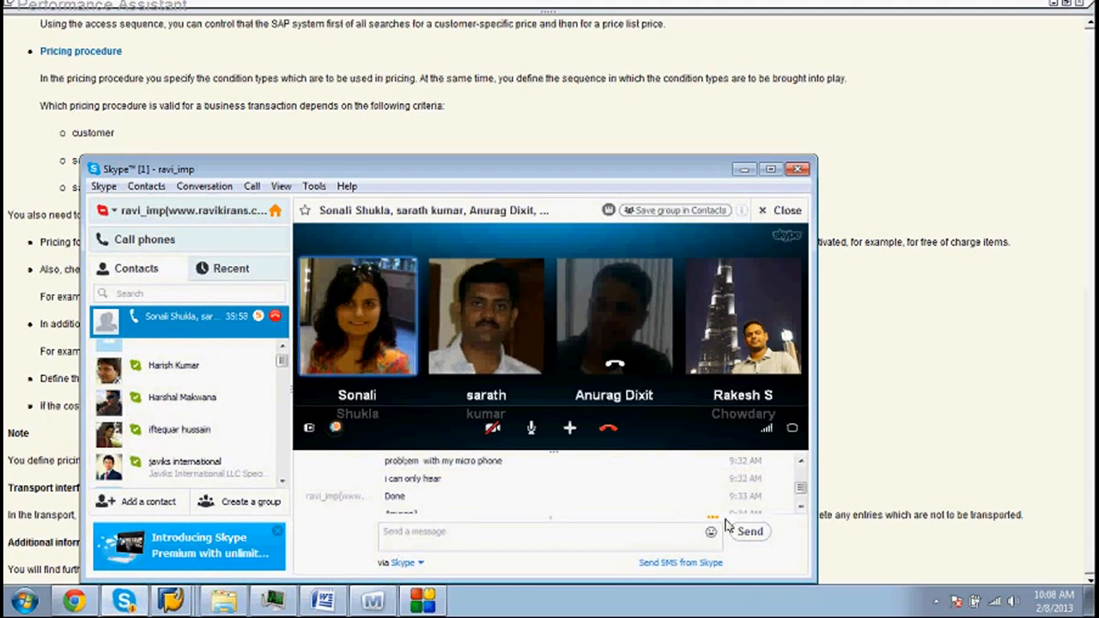
scroll(803, 492, "down", 5)
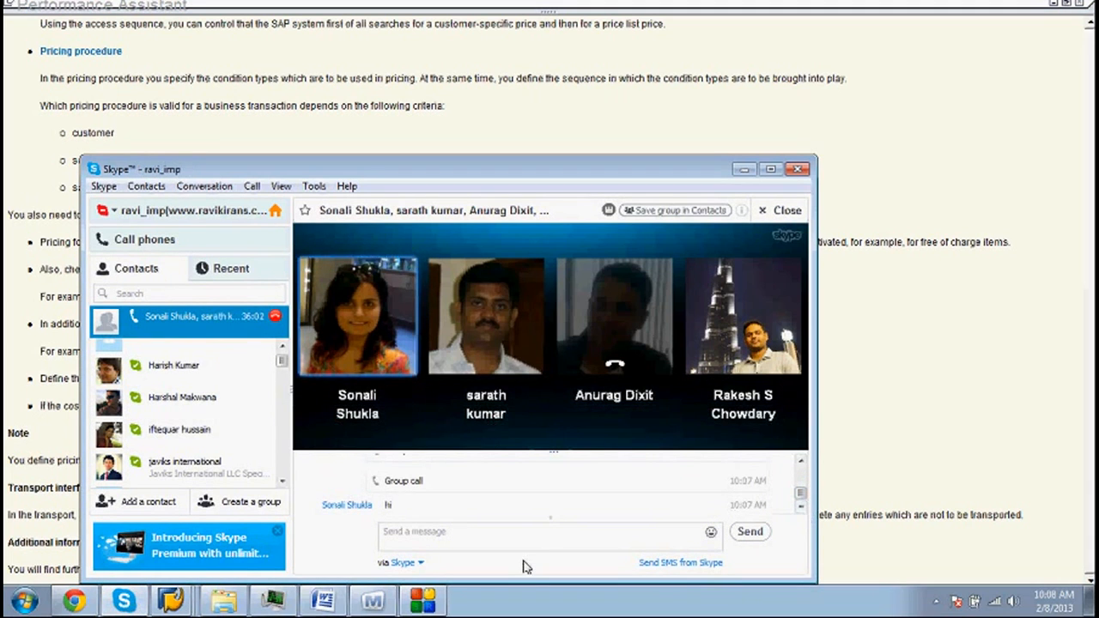
left_click(745, 171)
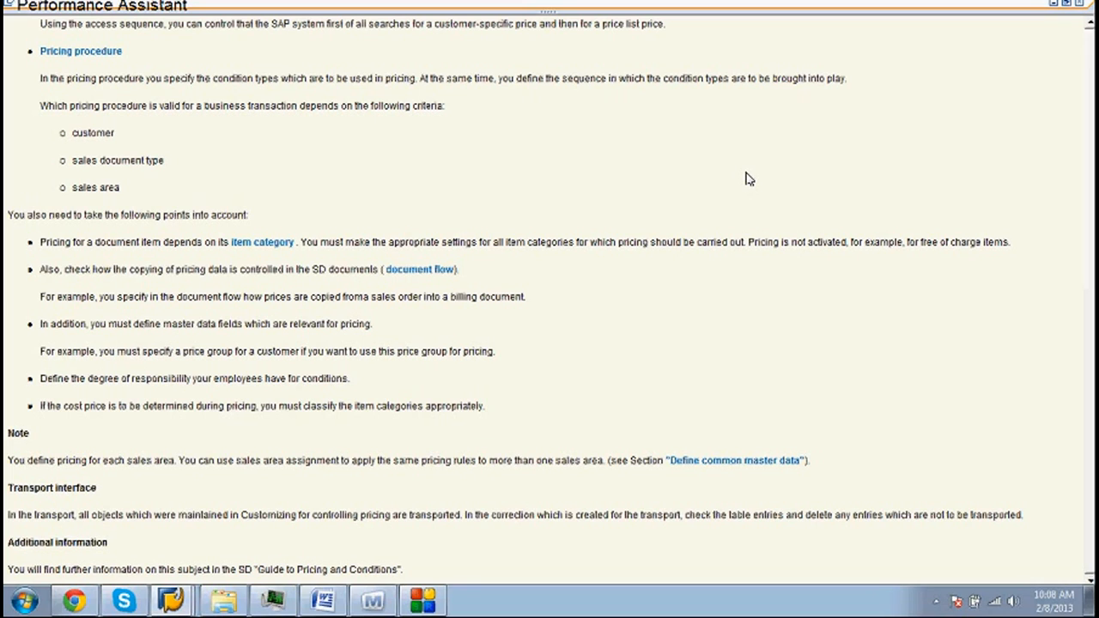
left_click(1089, 26)
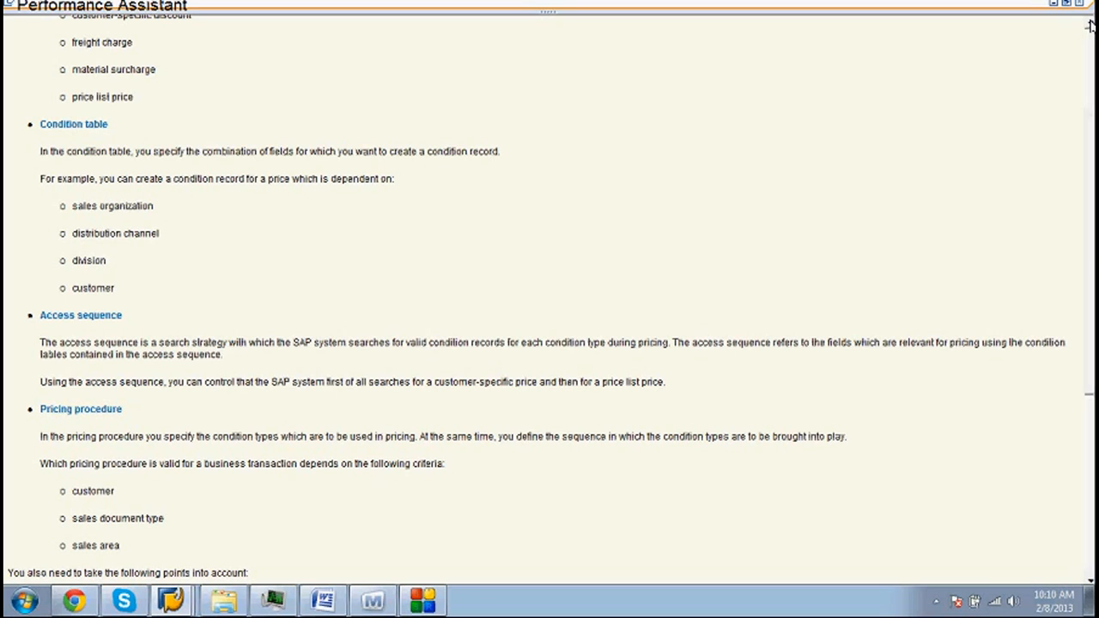
- Scroll back up until the Pricing heading and condition type list are at the top
scroll(1089, 26, "up", 5)
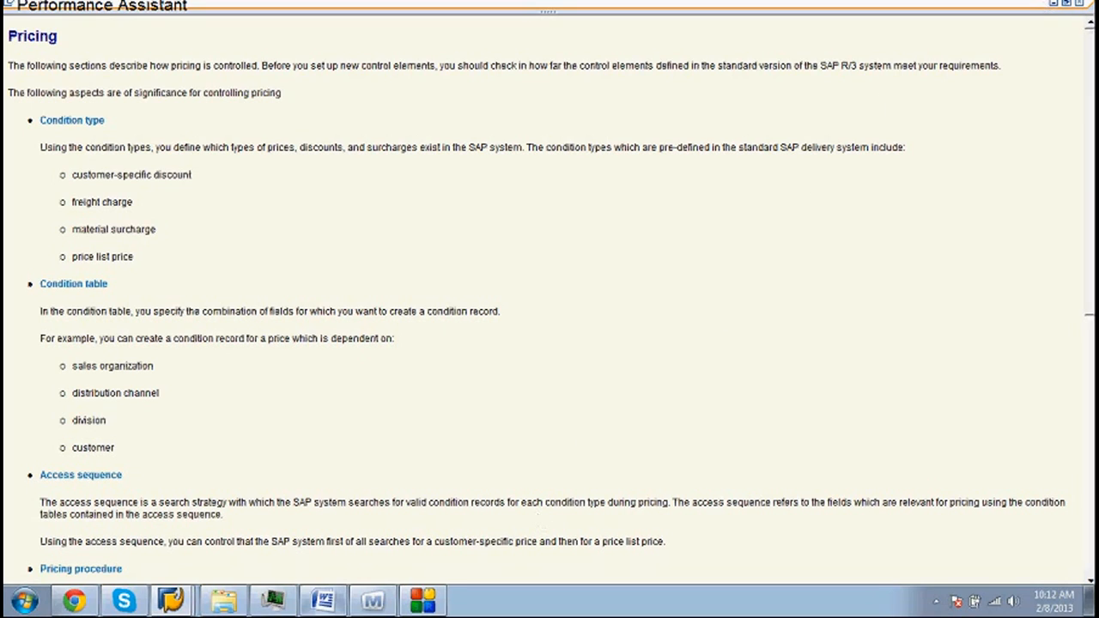
- Back in the IMG, expand Pricing and Pricing Control to reveal Define Condition Tables
left_click(175, 601)
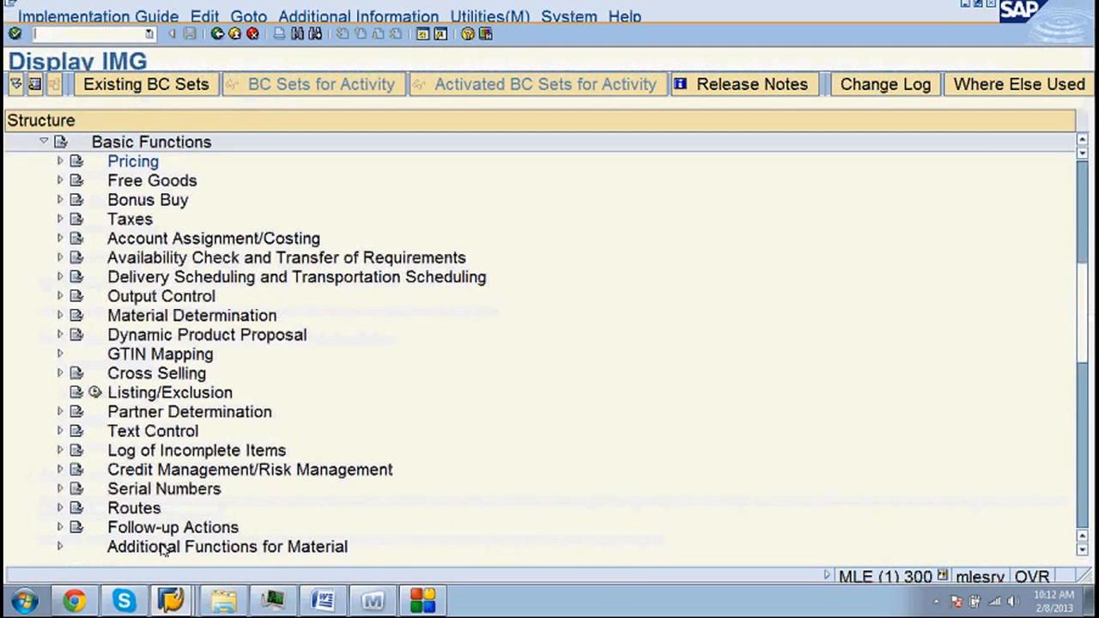
left_click(62, 163)
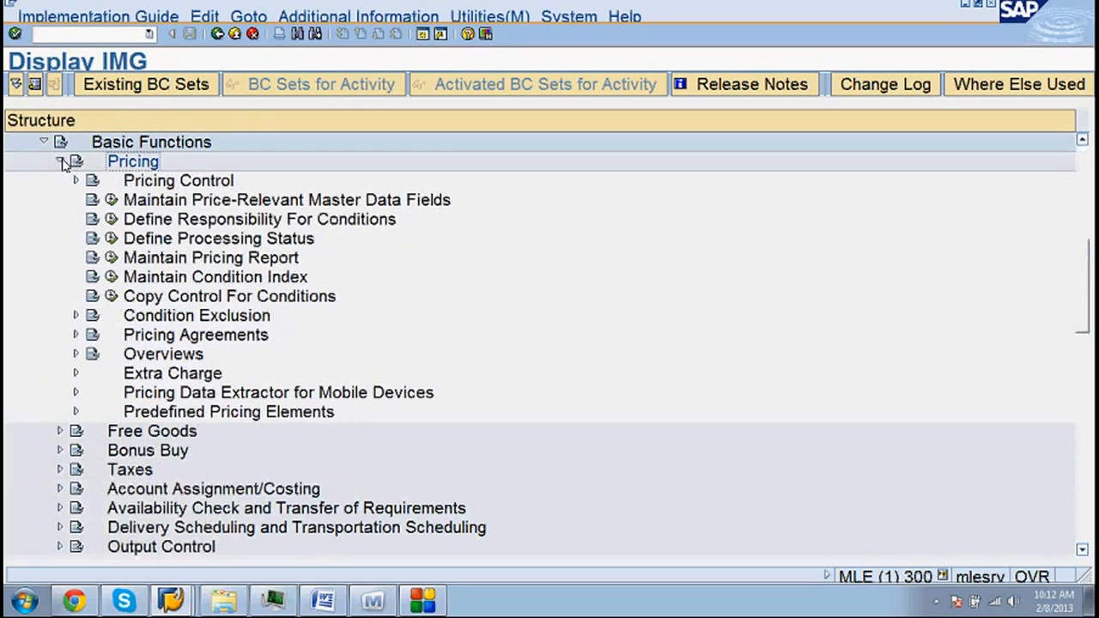
left_click(75, 180)
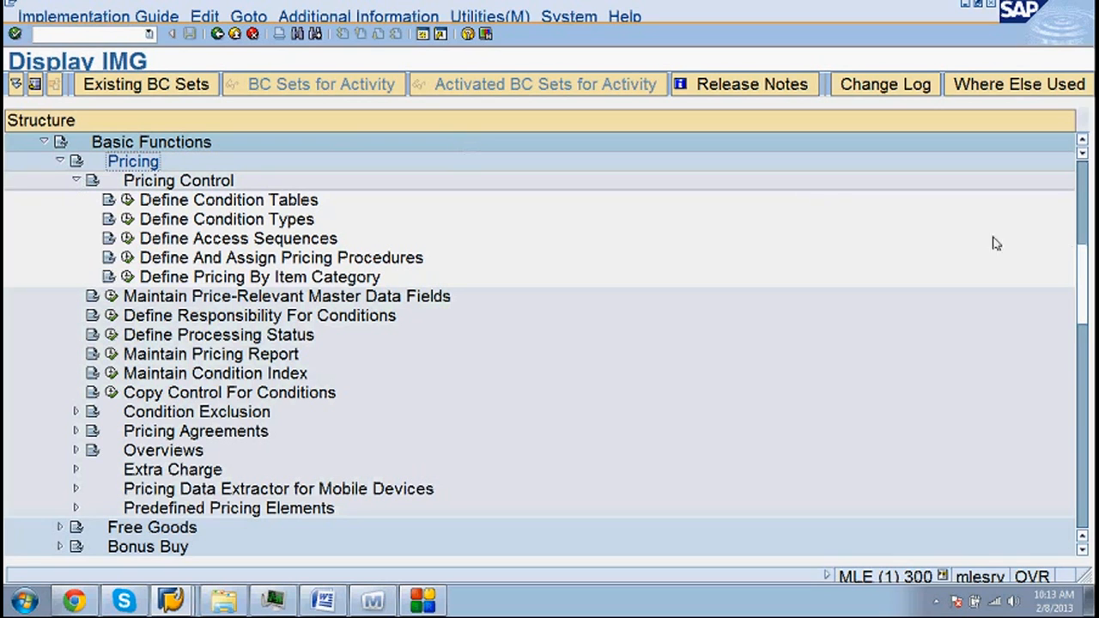
left_click_drag(1084, 271, 1084, 237)
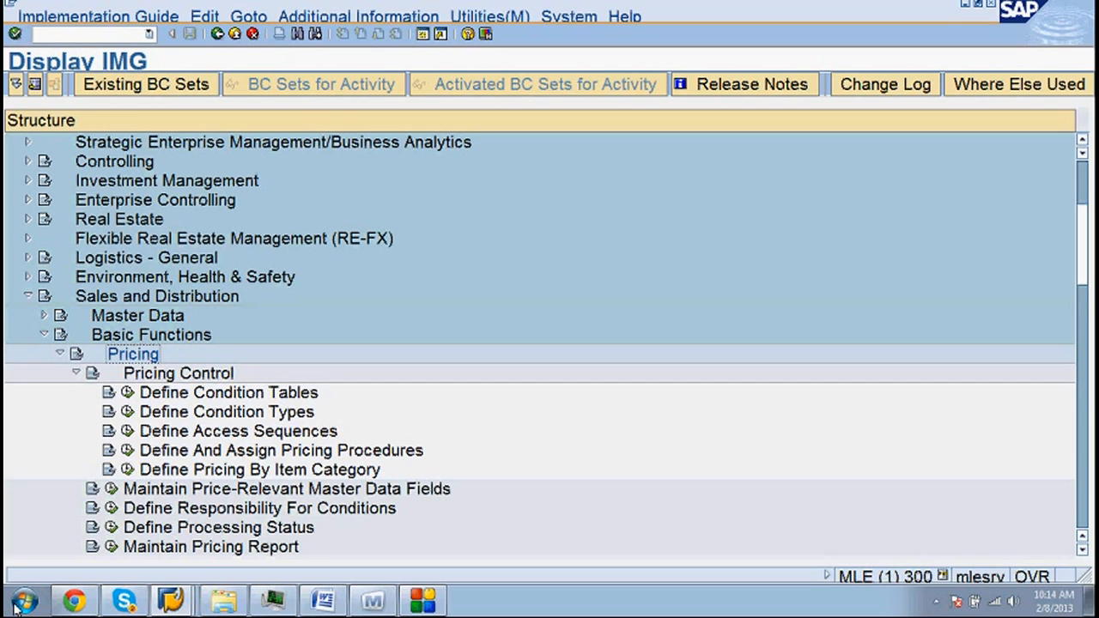
- In a new Chrome tab, start a 'sap sd cond' search, then minimize Chrome
left_click(73, 602)
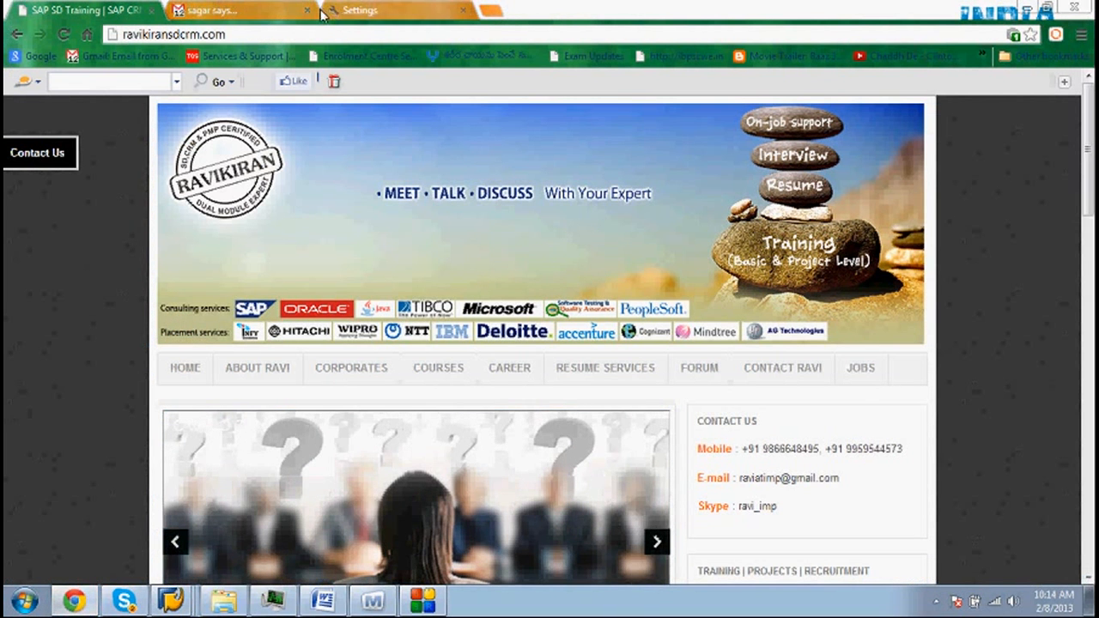
left_click(491, 10)
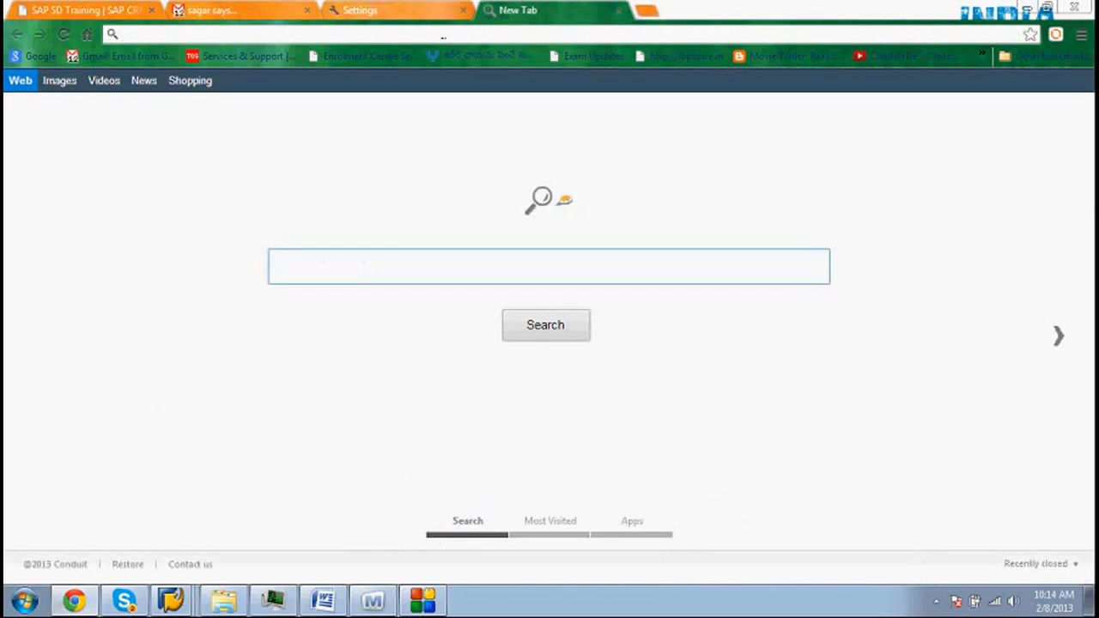
type("cand")
key("BackSpace")
key("BackSpace")
key("BackSpace")
key("BackSpace")
type("sap")
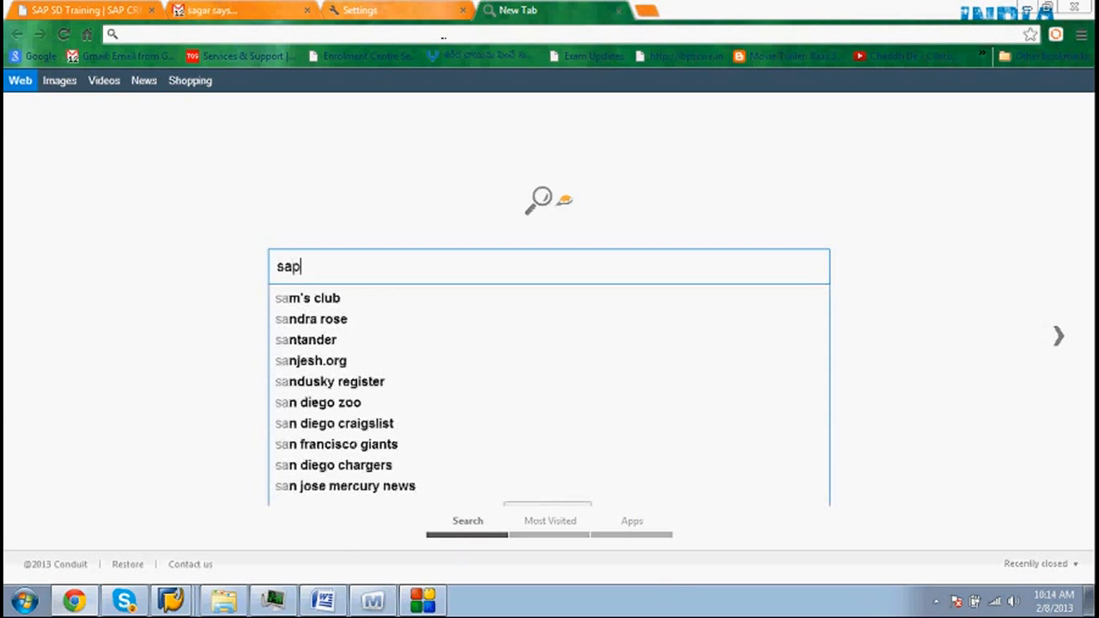
type(" sd cond")
key("BackSpace")
key("BackSpace")
key("BackSpace")
key("BackSpace")
key("BackSpace")
key("BackSpace")
key("BackSpace")
key("BackSpace")
key("BackSpace")
key("BackSpace")
key("BackSpace")
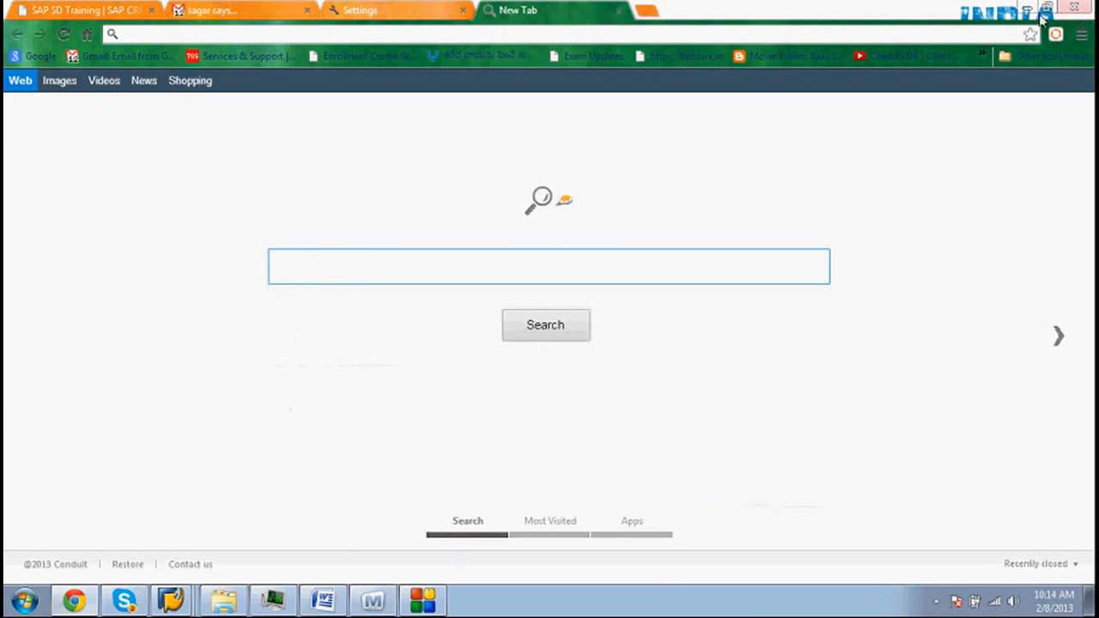
left_click(1028, 14)
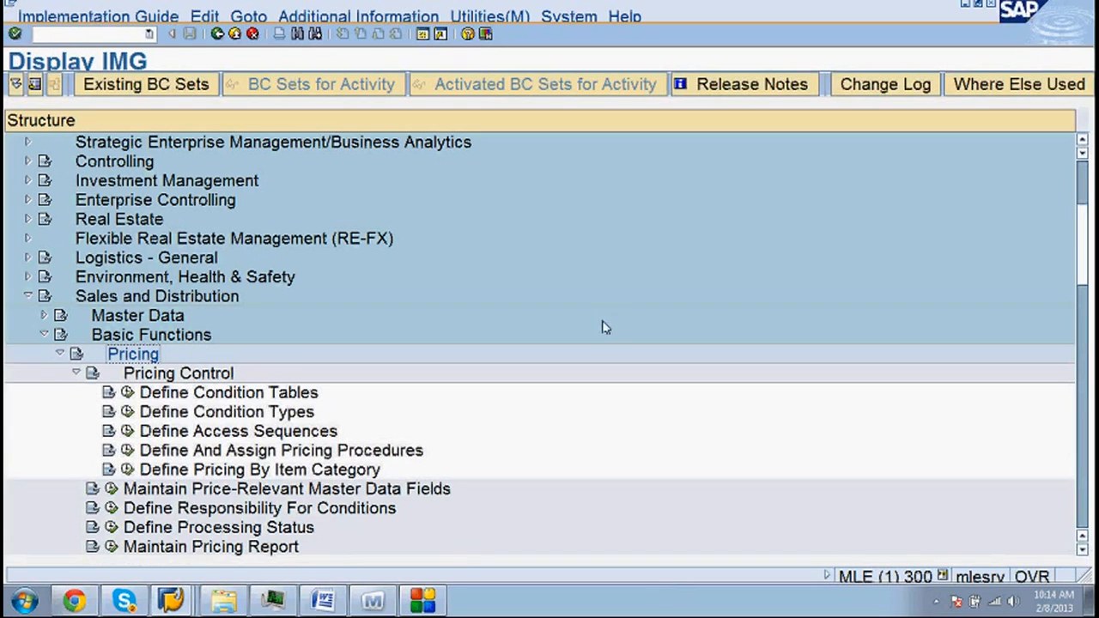
- Search Windows for 'tas' and open the TASD40_1 course PDF
left_click(23, 601)
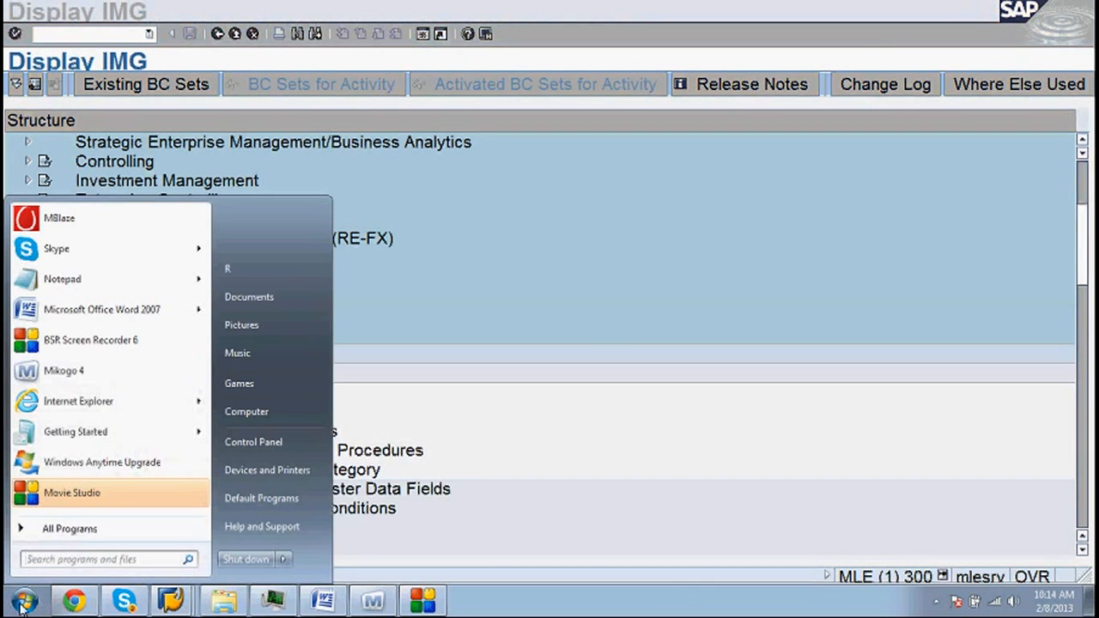
type("tas")
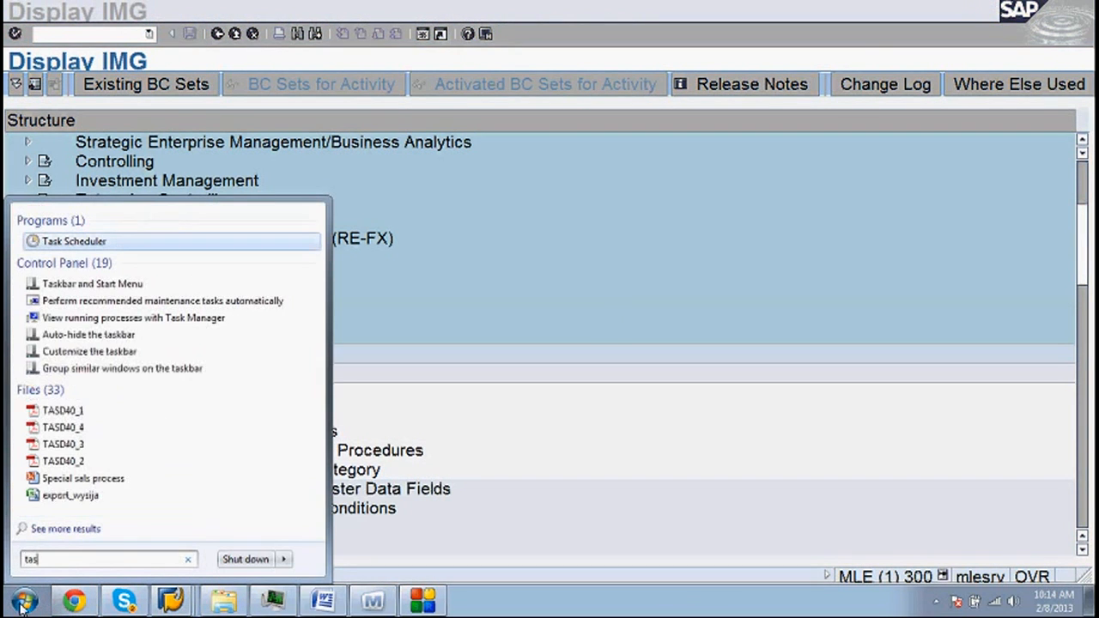
left_click(59, 416)
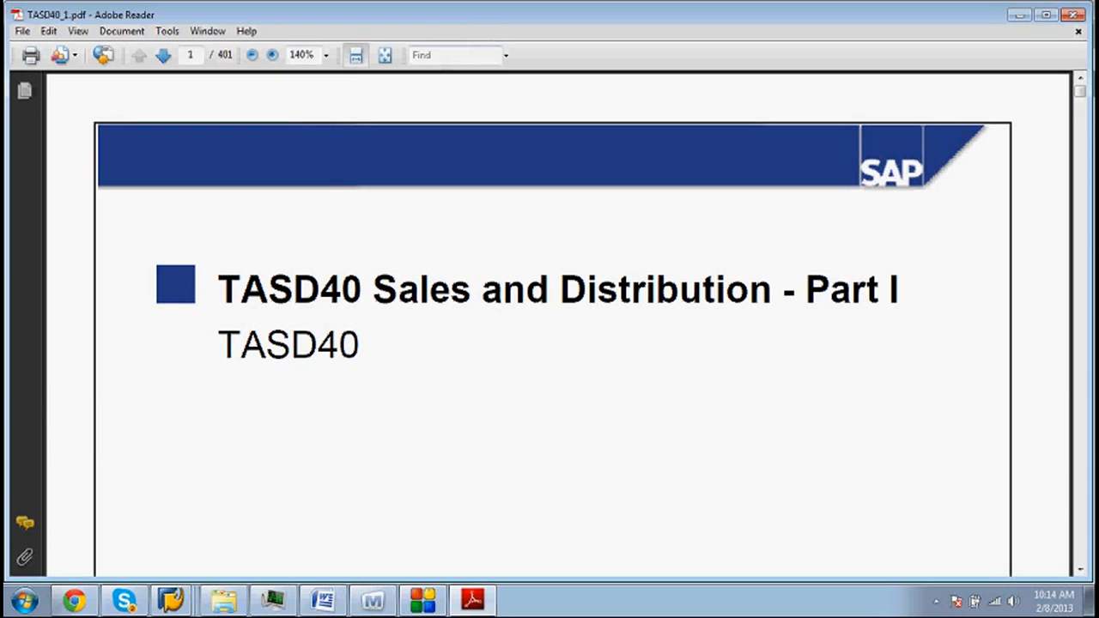
- Search the PDF for 'record' and step through the first matches from the Pricing contents page
left_click(444, 58)
type("record")
key("Return")
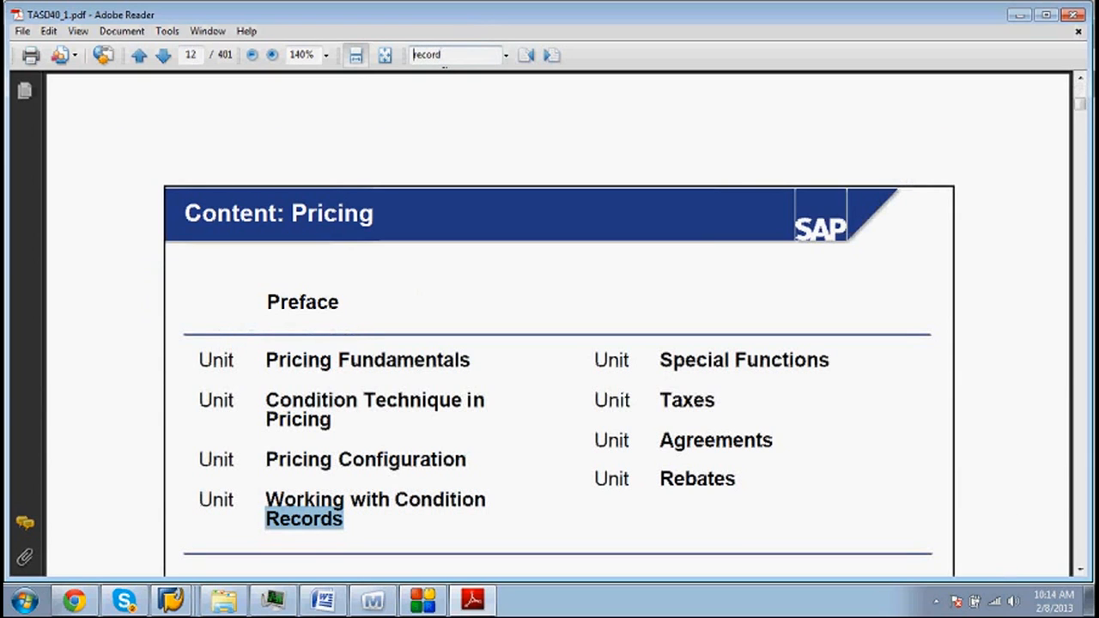
key("Return")
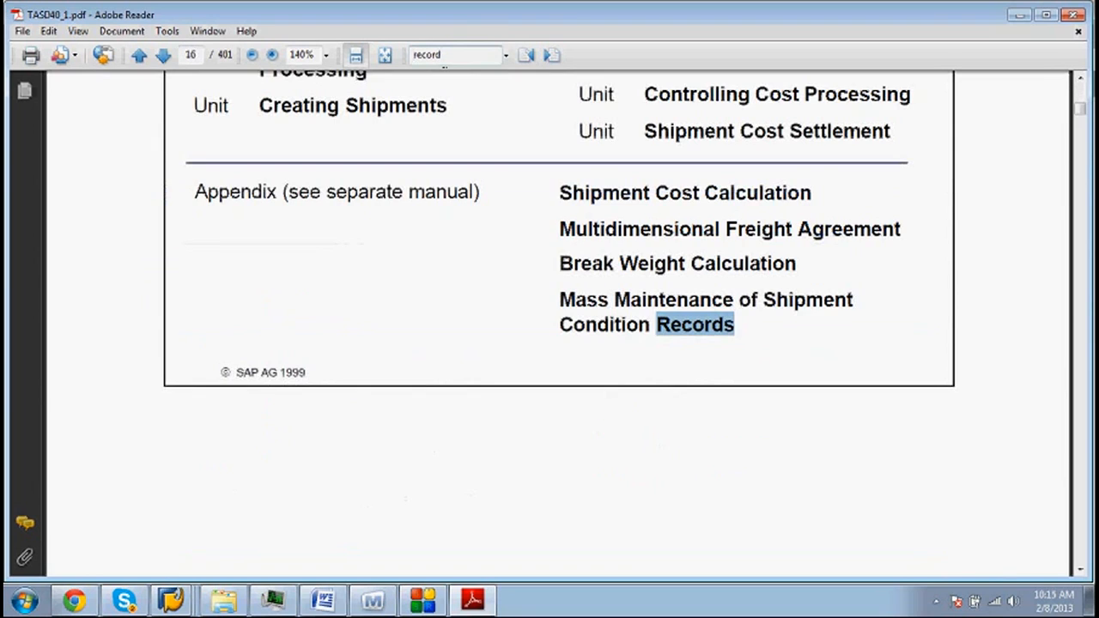
key("Return")
key("Return")
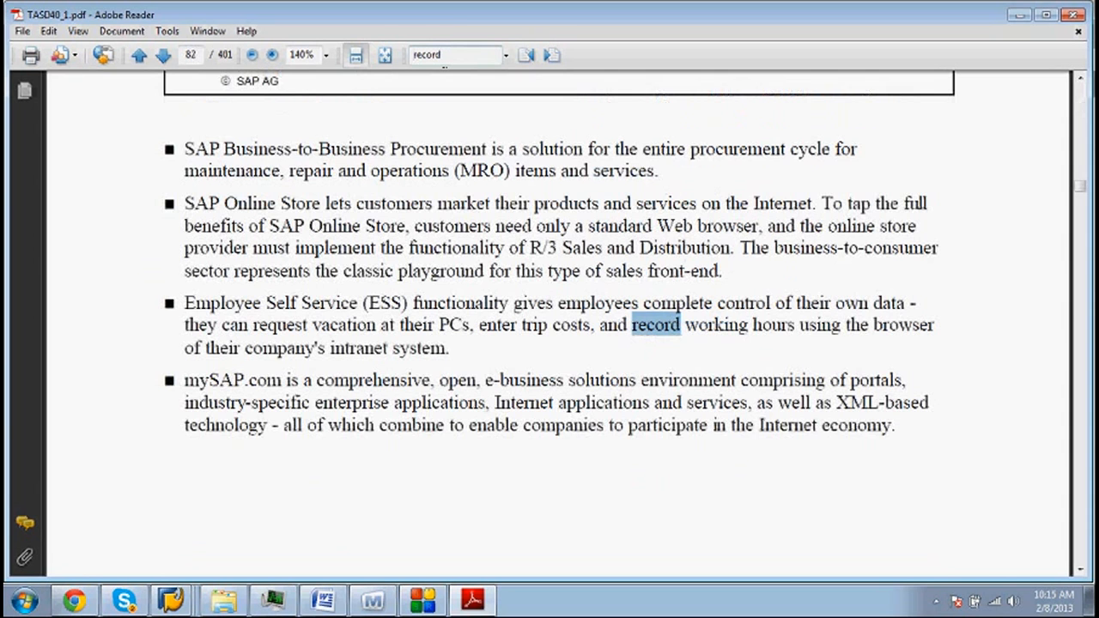
key("Return")
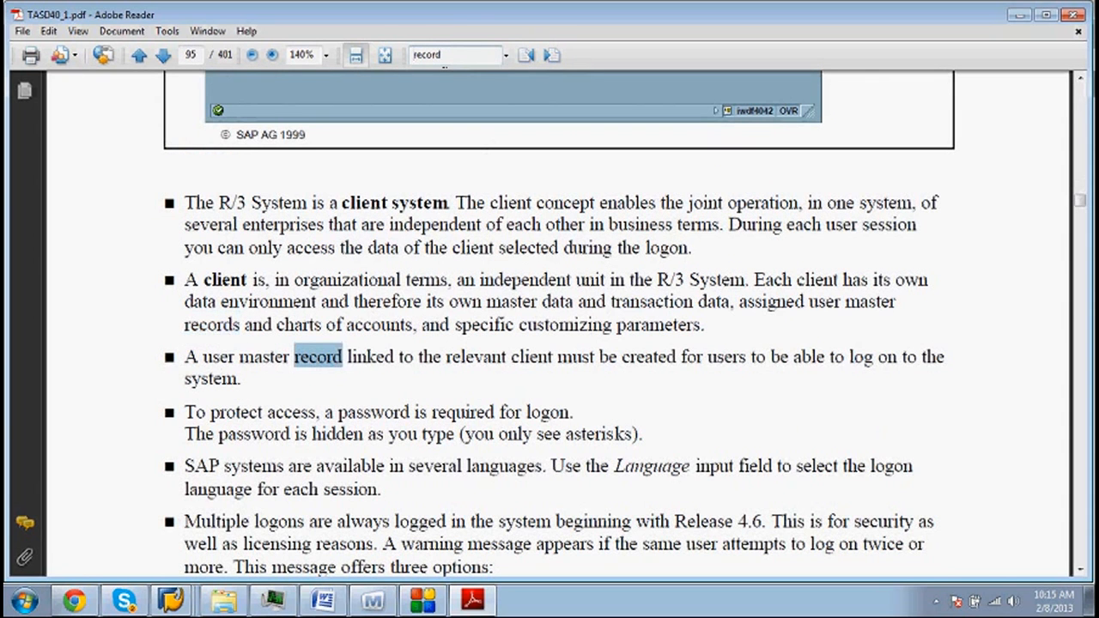
- Continue through the 'record' matches on pages 115 and 120 to page 121
left_click(1081, 78)
left_click_drag(1082, 78, 1081, 78)
key("Return")
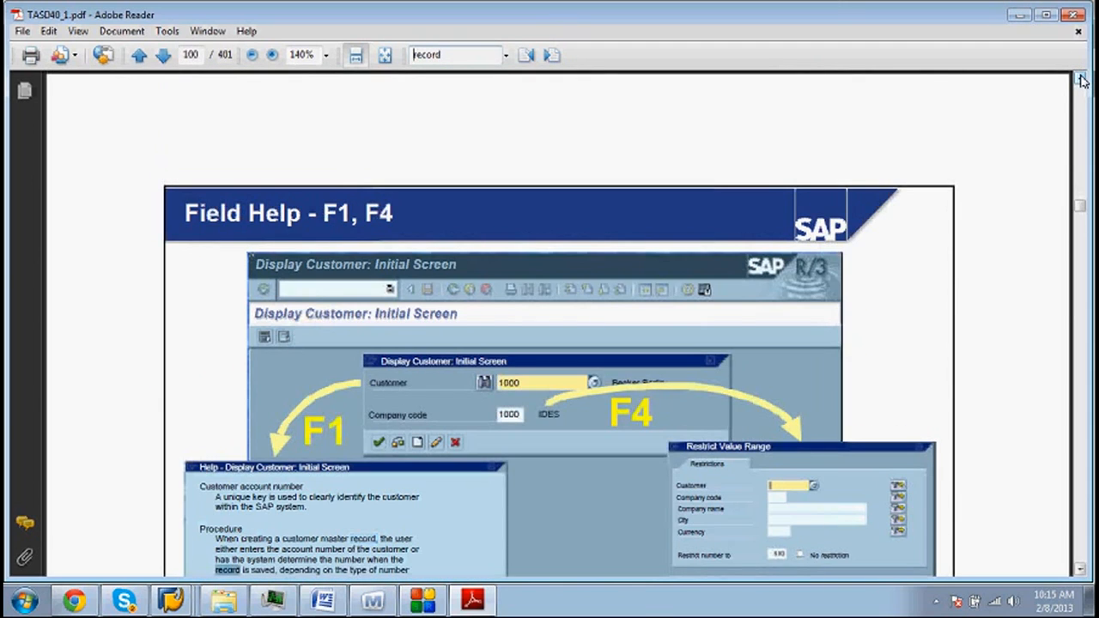
key("Return")
key("Return")
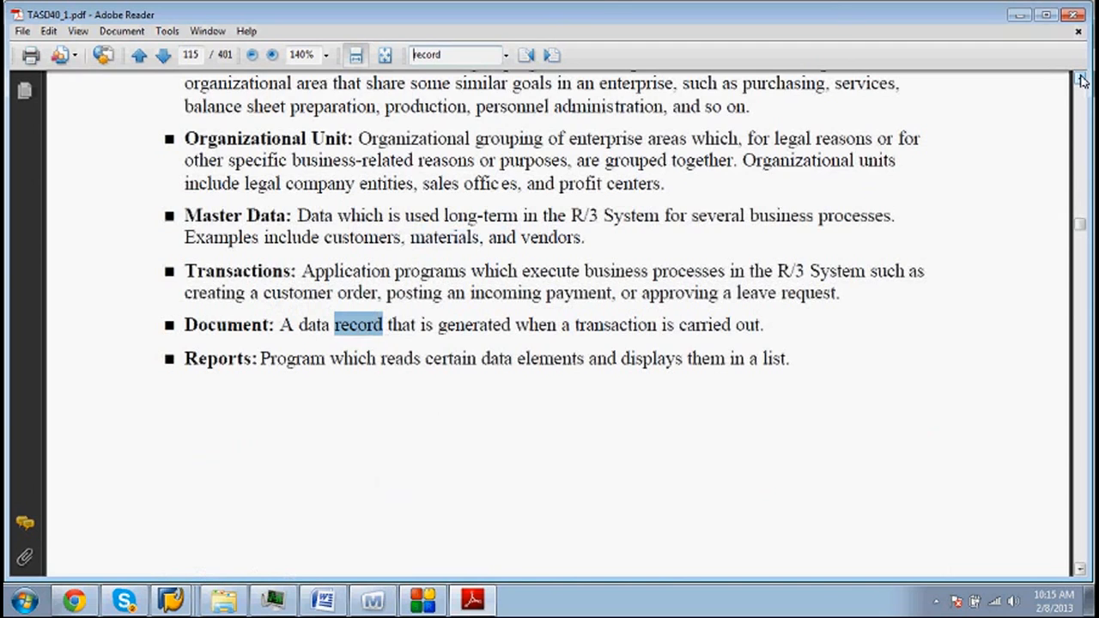
key("Return")
key("Return")
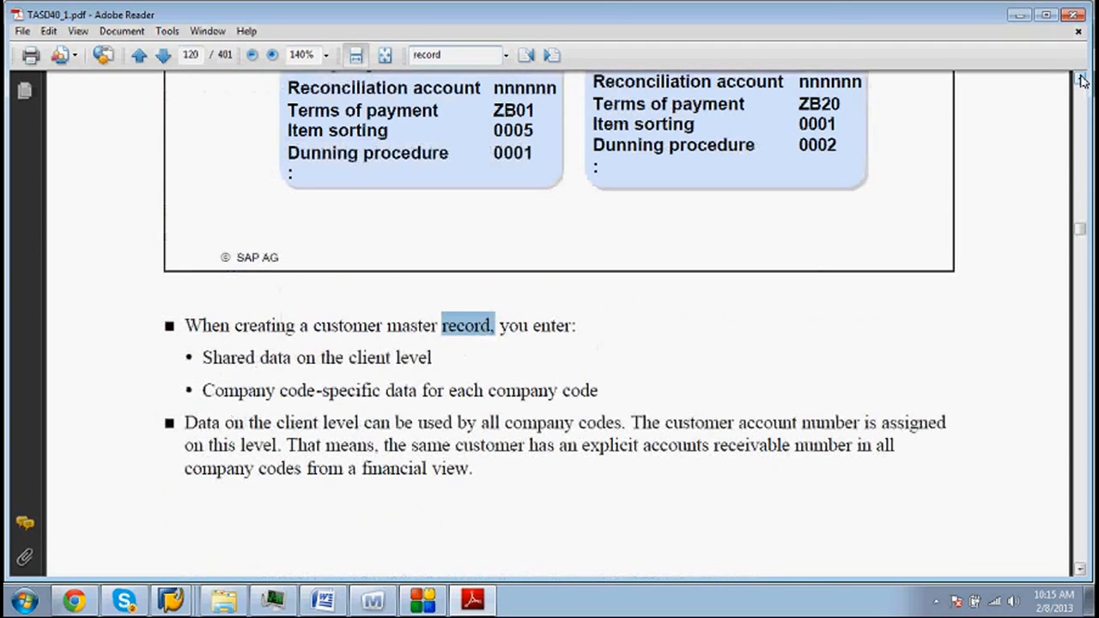
key("Return")
key("Return")
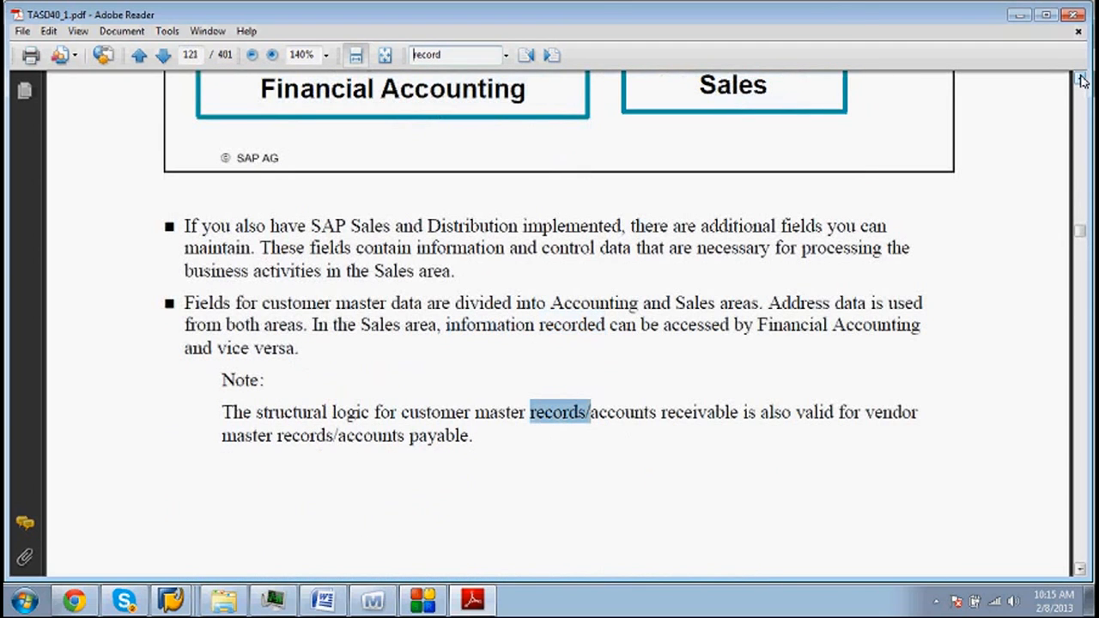
- Change the search to 'condition record' and step through matches on pages 257, 12 and 16 until finished
left_click(415, 54)
type("condition")
key("Return")
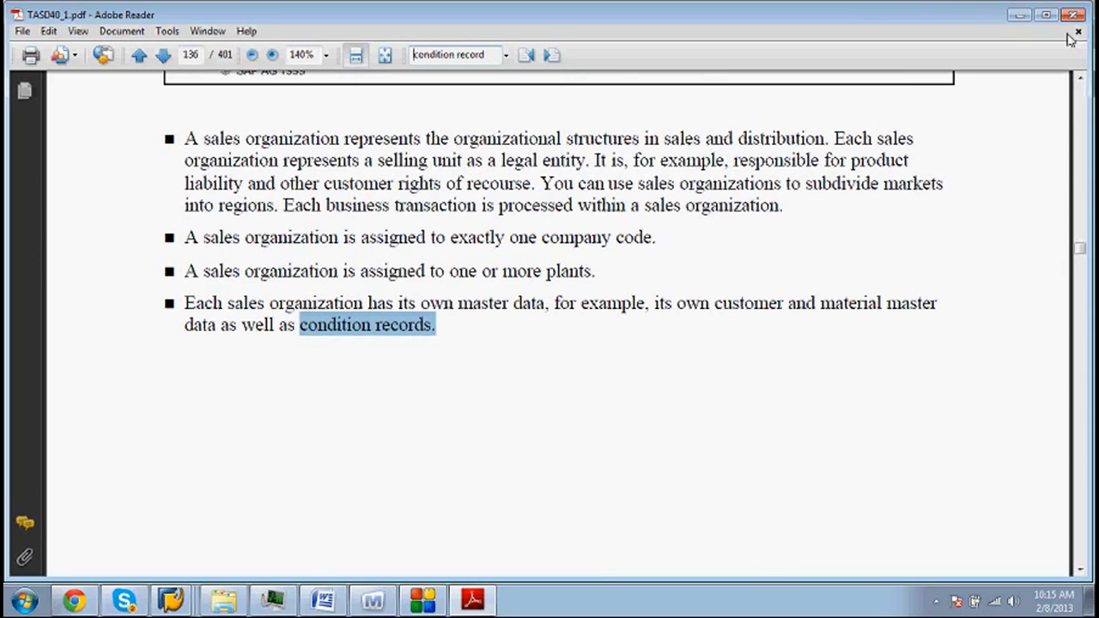
left_click_drag(1081, 80, 1080, 80)
key("Return")
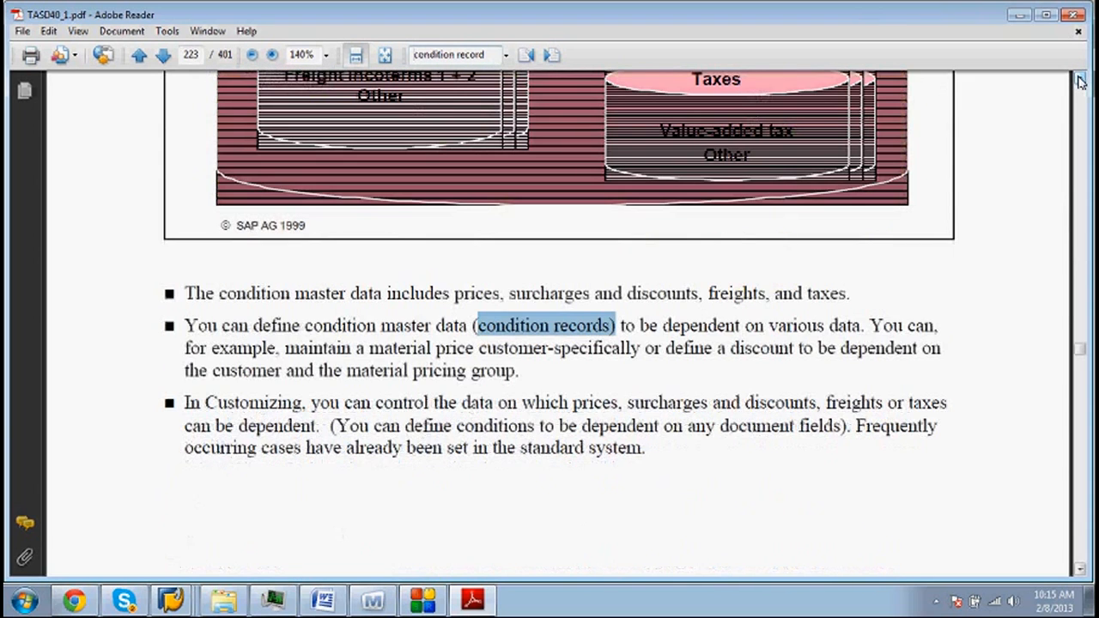
key("Return")
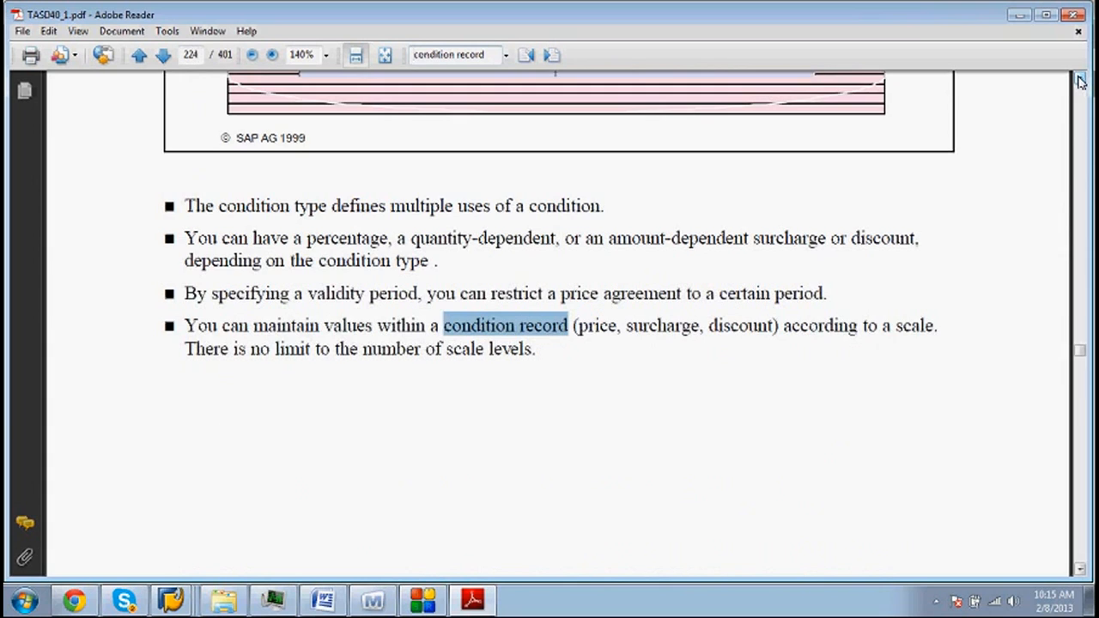
key("Return")
key("Return")
key("Return")
key("Return")
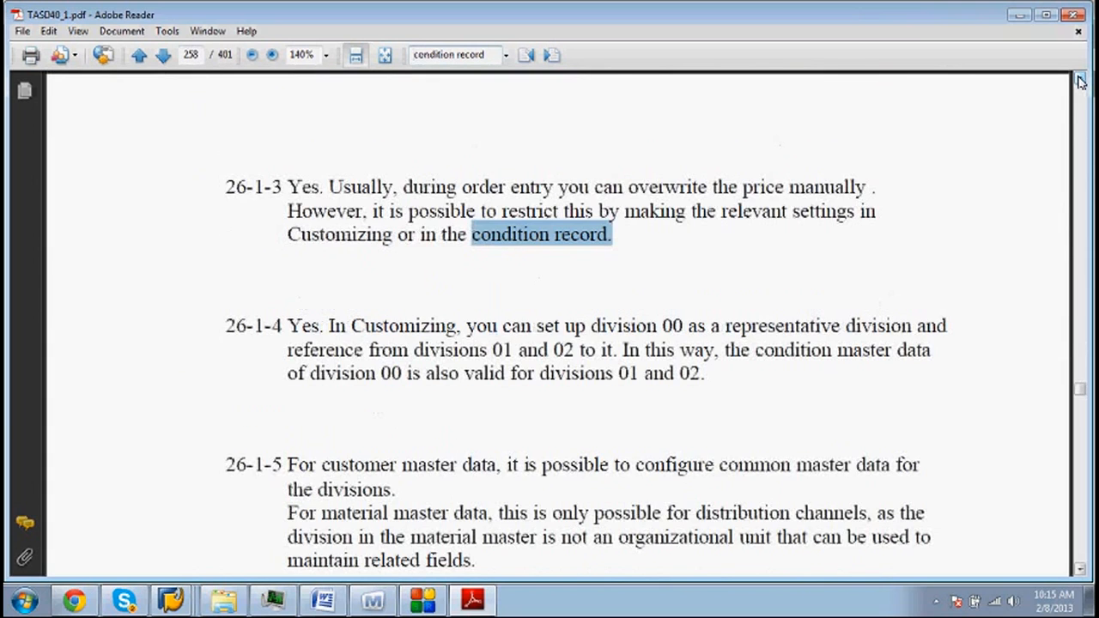
key("Return")
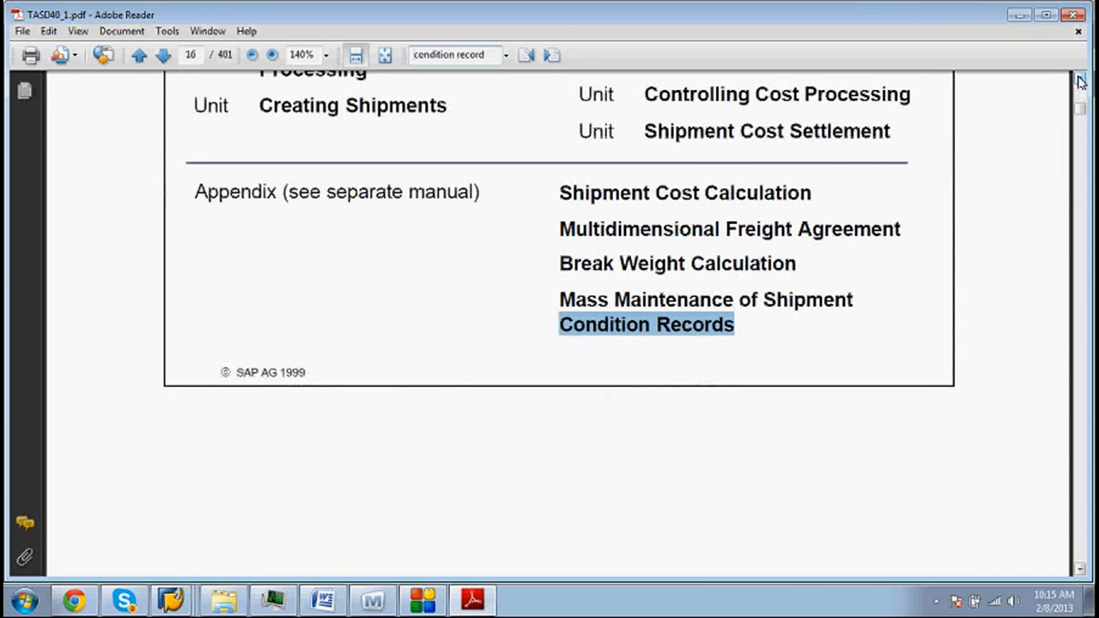
key("Return")
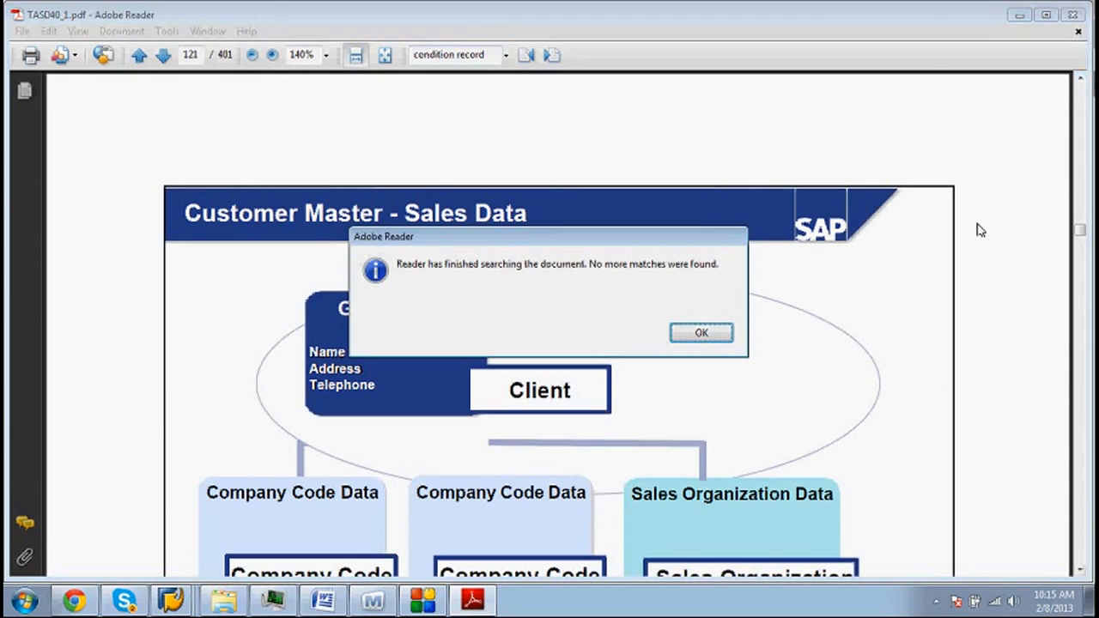
left_click(701, 333)
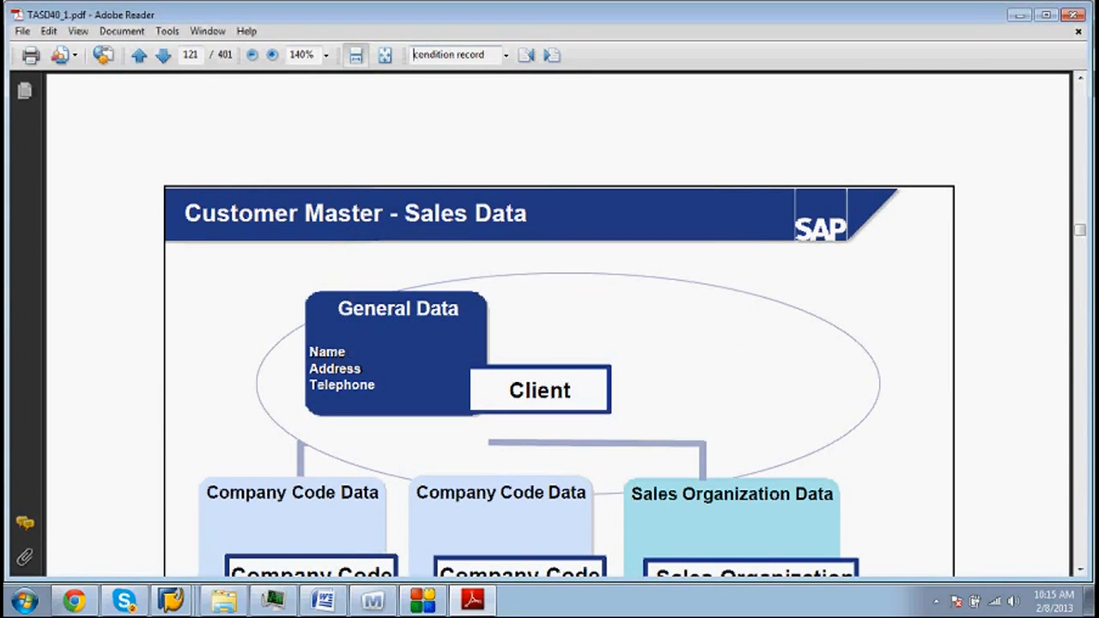
- Move between the page 12 and page 16 'condition record' matches, ending at the Content: Transportation header
left_click(528, 55)
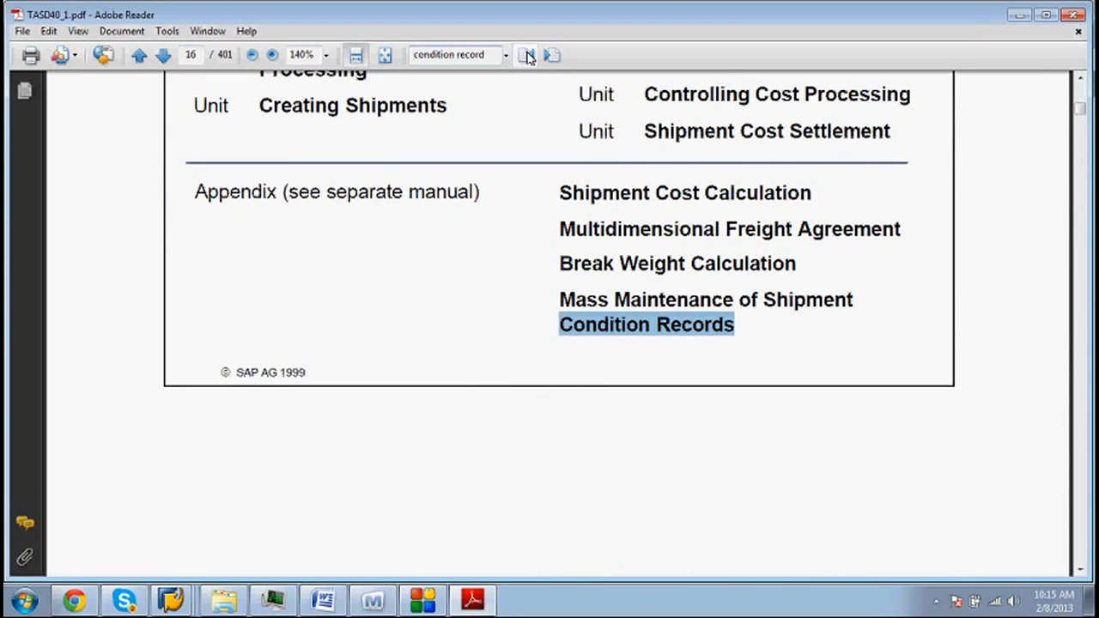
left_click(528, 55)
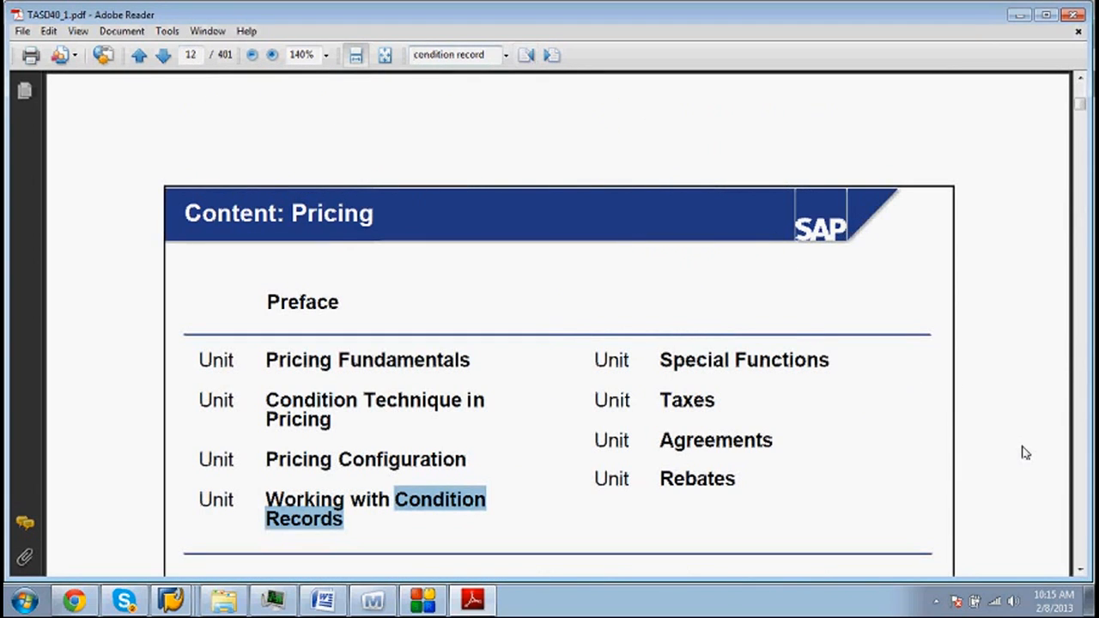
left_click(1081, 570)
left_click(1082, 570)
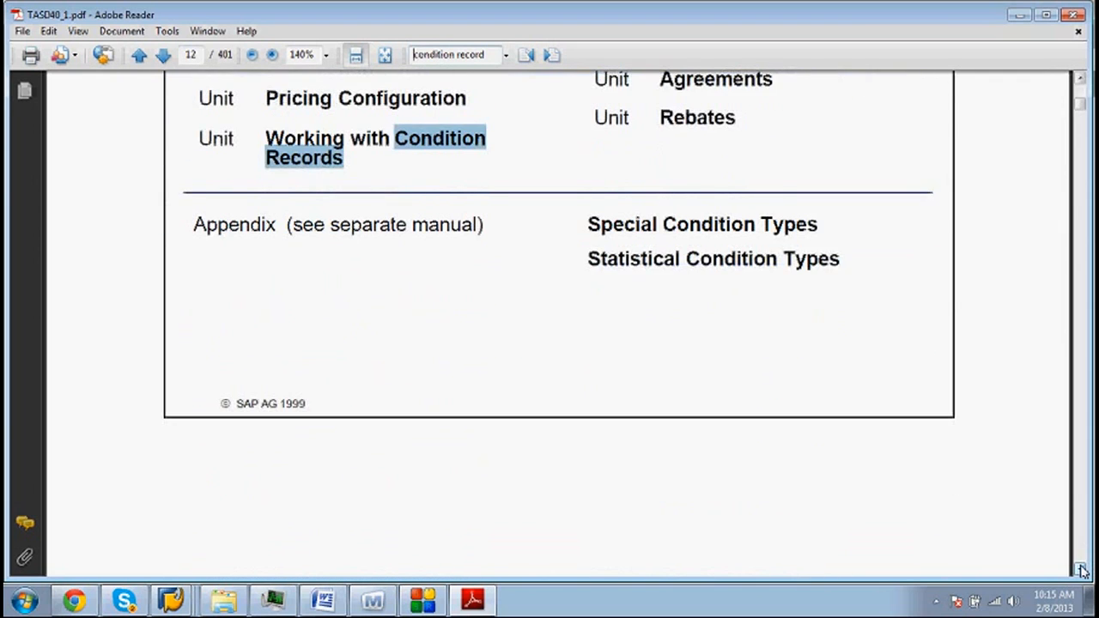
key("Return")
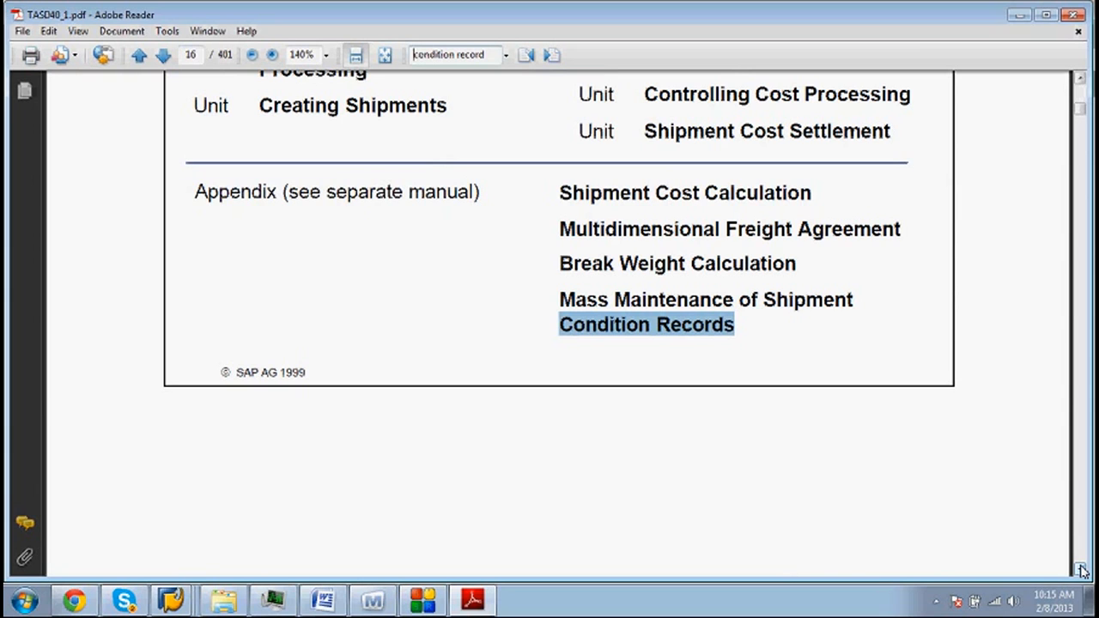
left_click(1081, 81)
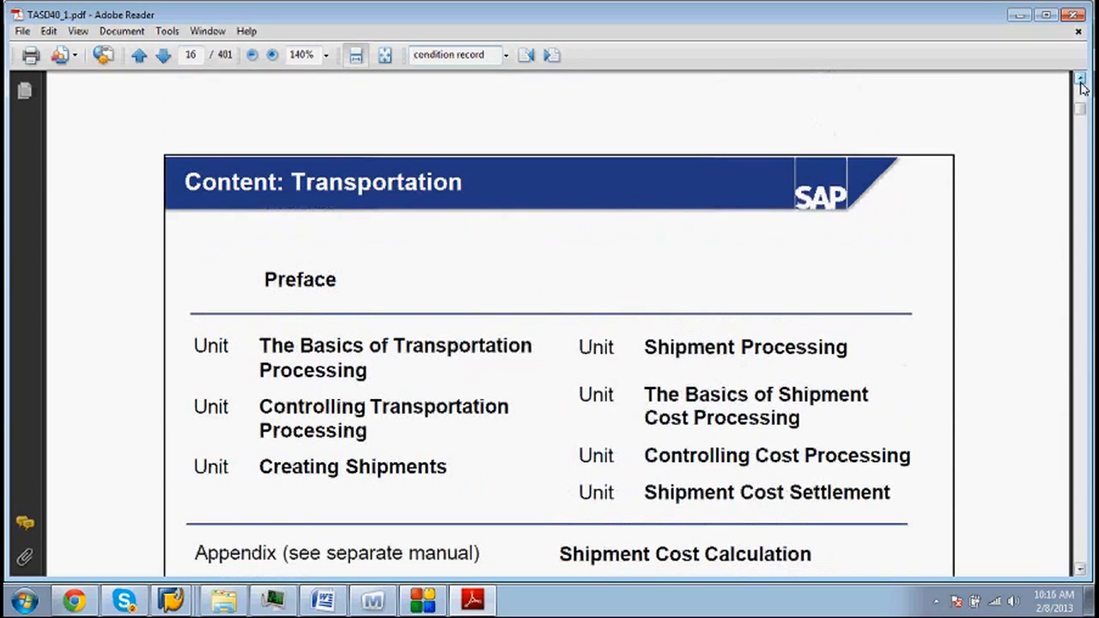
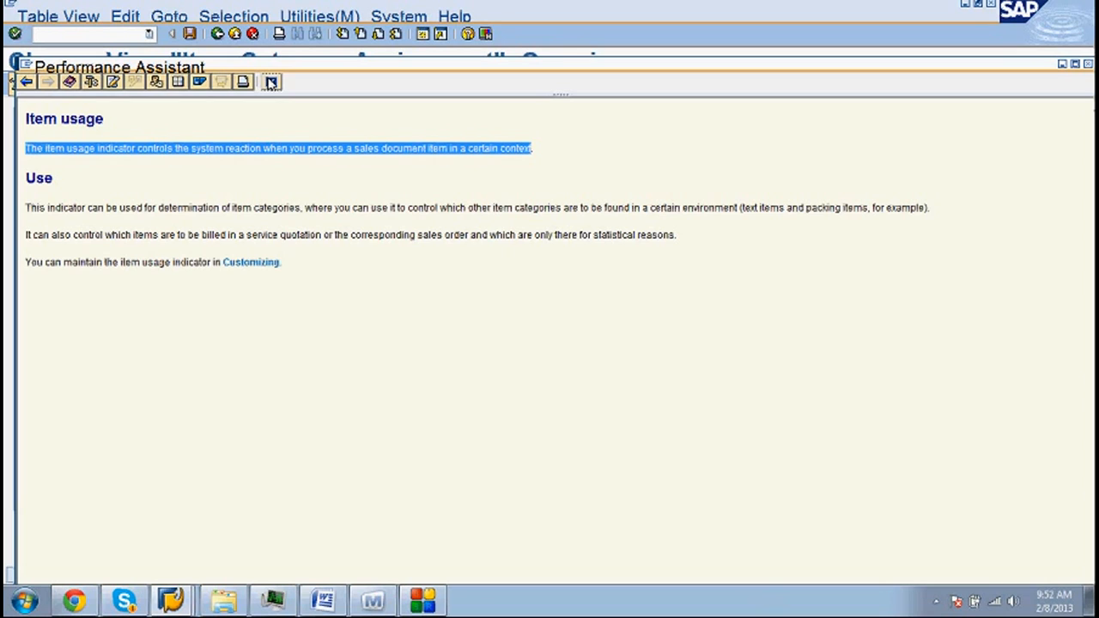
- Close the item usage explanation to return to the Item Category Assignment overview
left_click(271, 82)
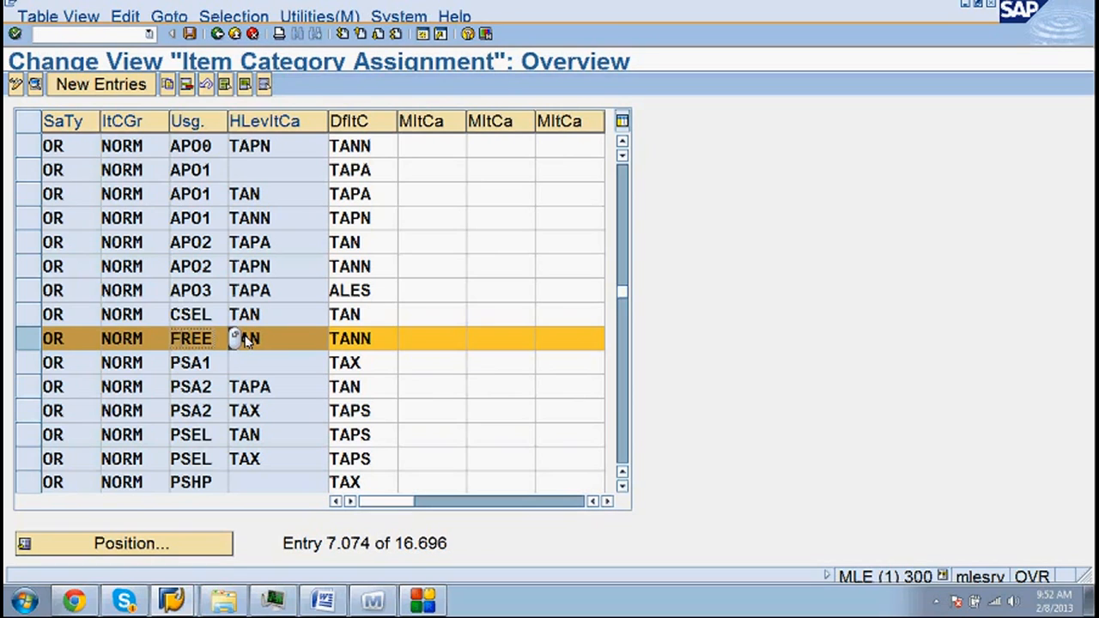
left_click(623, 143)
left_click(622, 142)
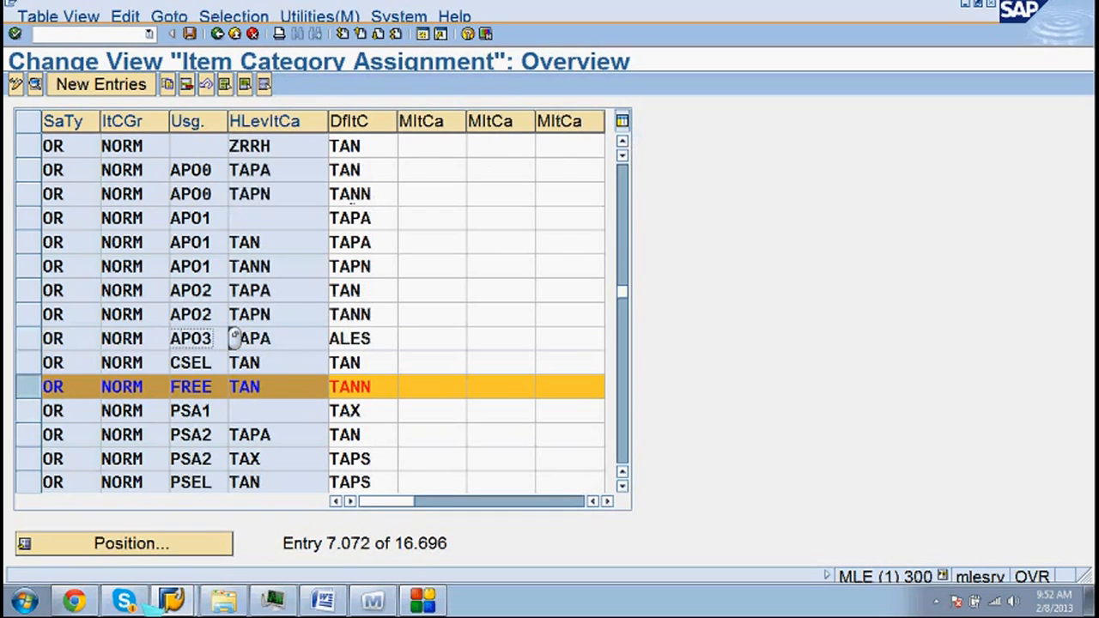
left_click(623, 144)
left_click(622, 143)
left_click(622, 143)
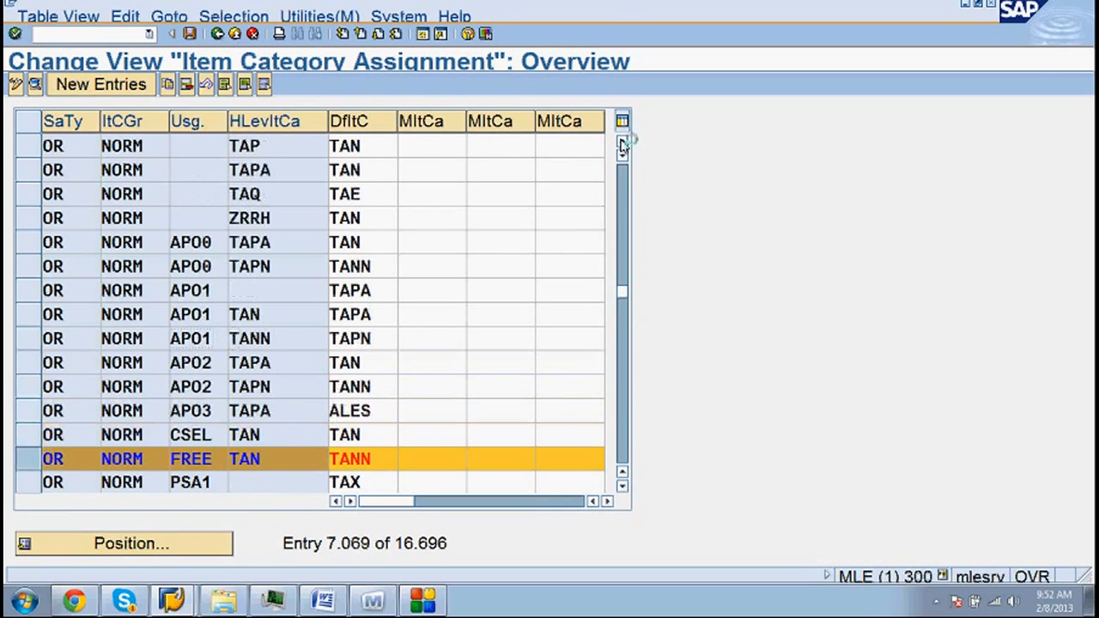
left_click(623, 144)
left_click(623, 143)
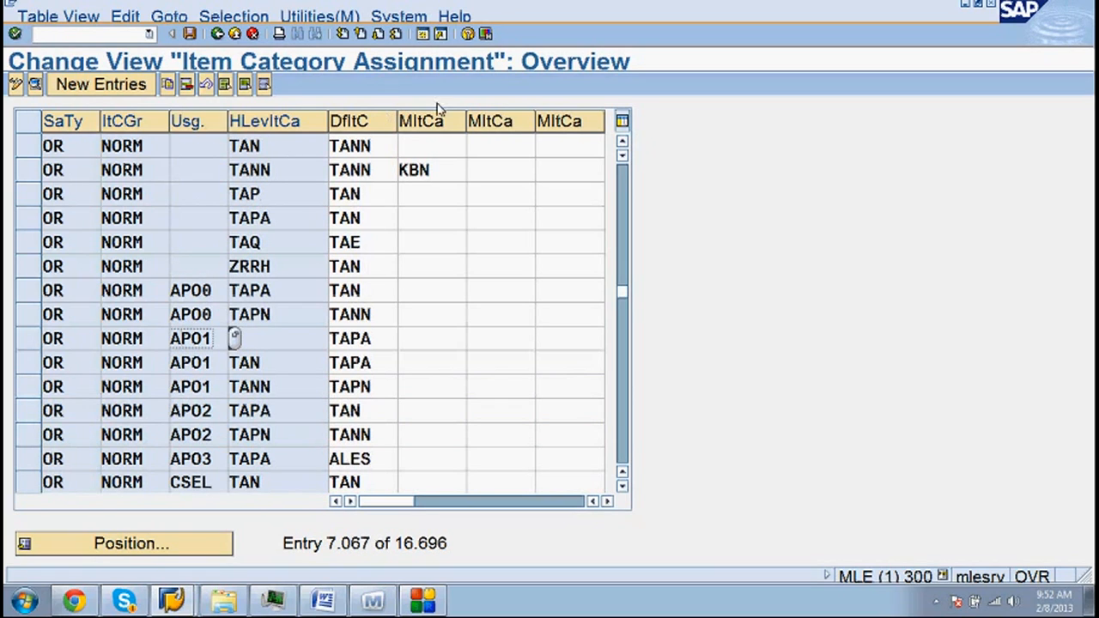
left_click(623, 143)
left_click(623, 143)
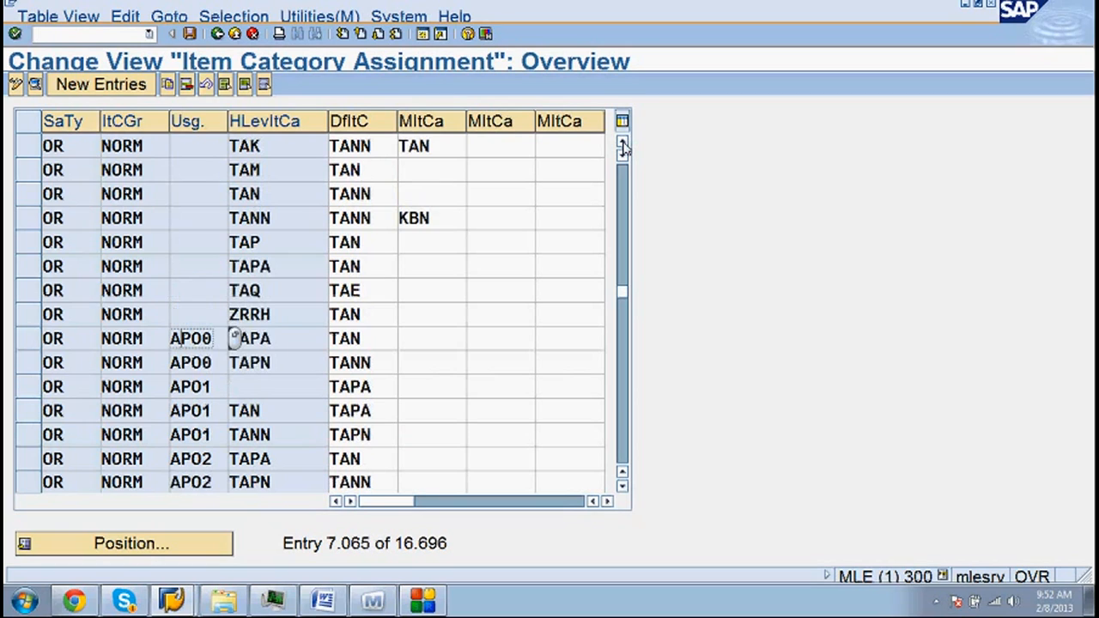
left_click(622, 143)
left_click(622, 143)
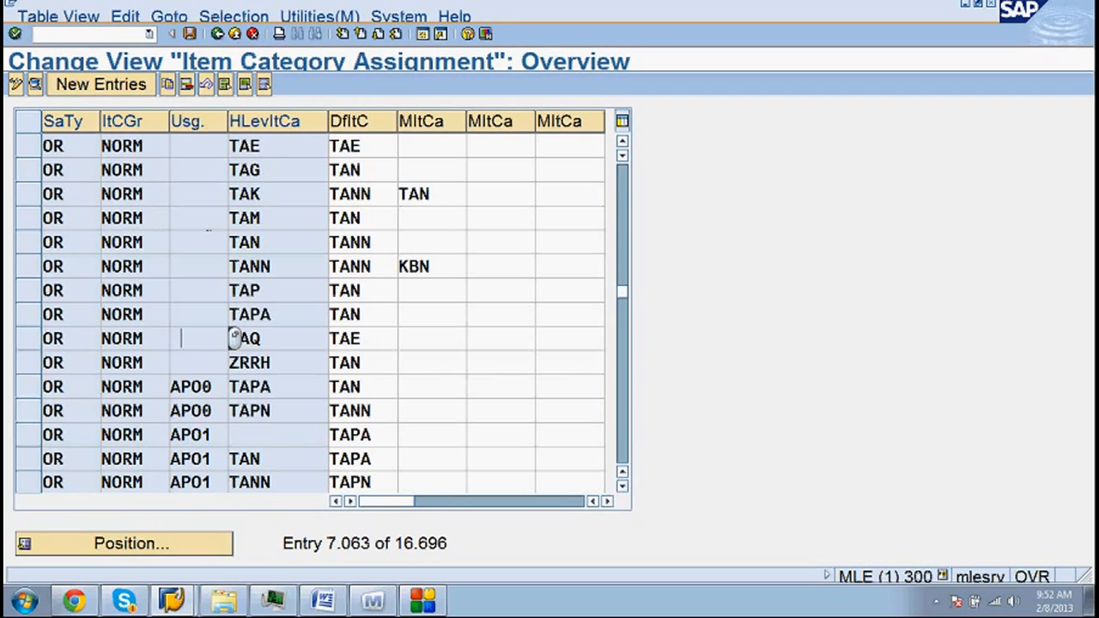
left_click(263, 219)
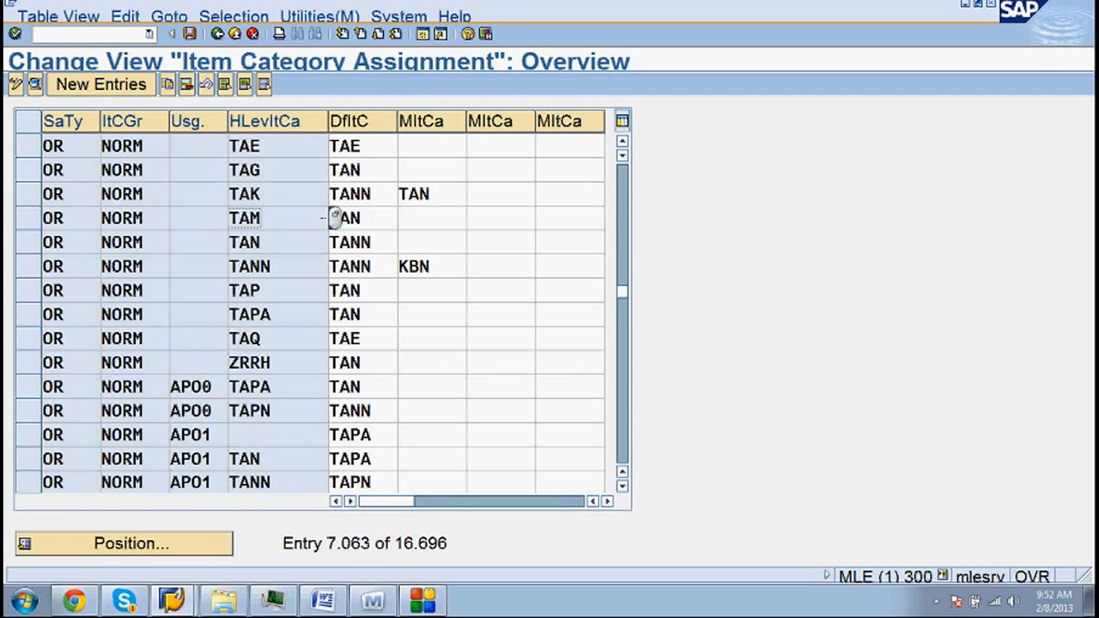
double_click(337, 220)
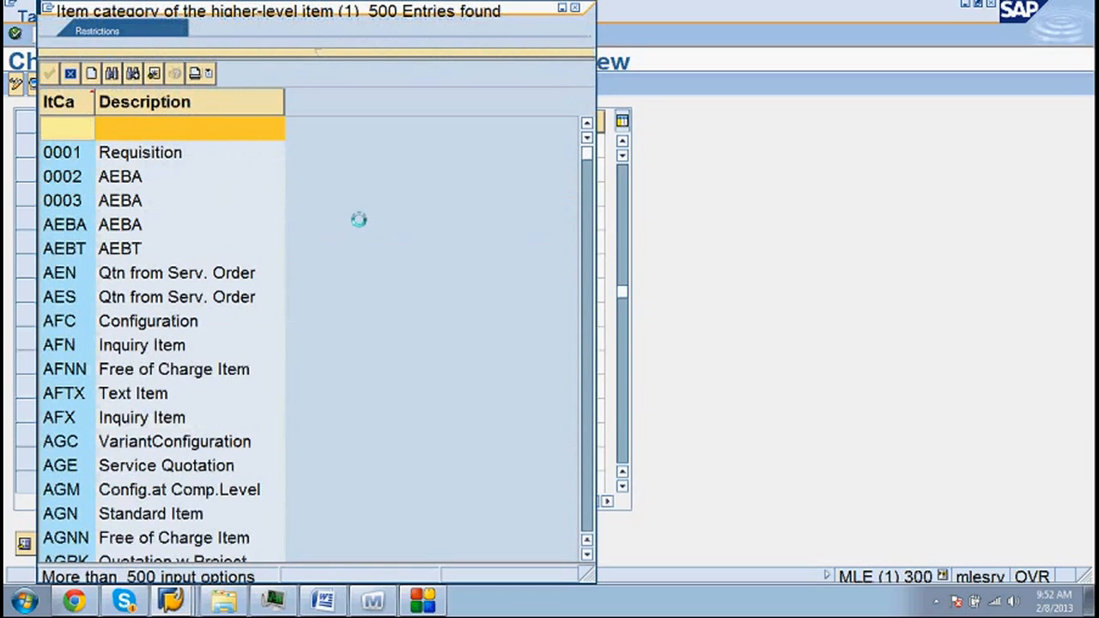
scroll(361, 221, "down", 15)
scroll(361, 221, "up", 3)
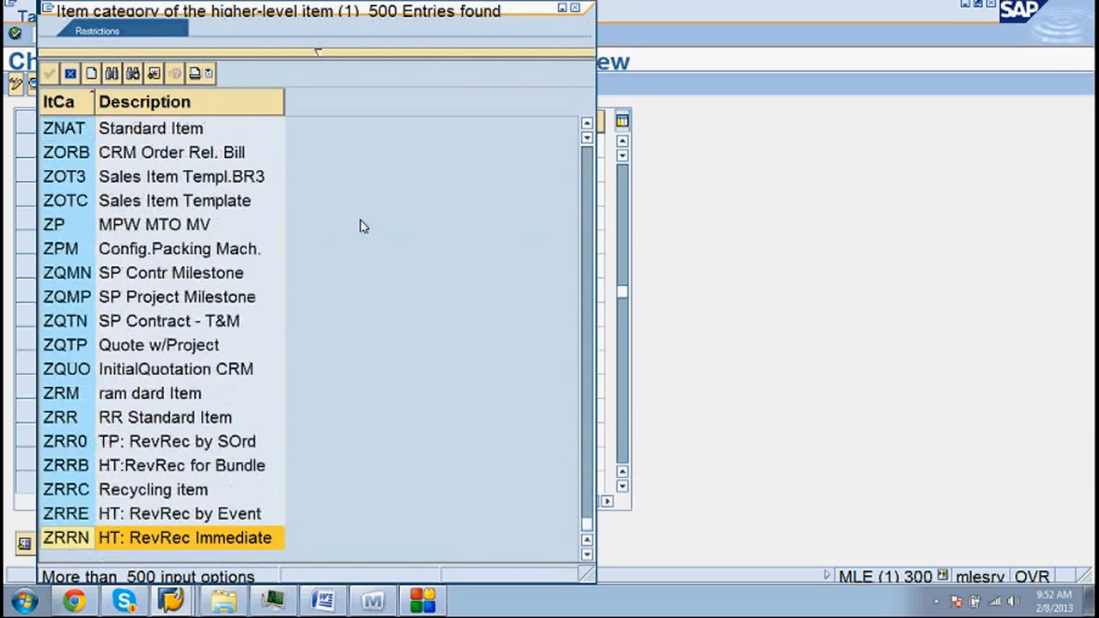
scroll(361, 225, "up", 6)
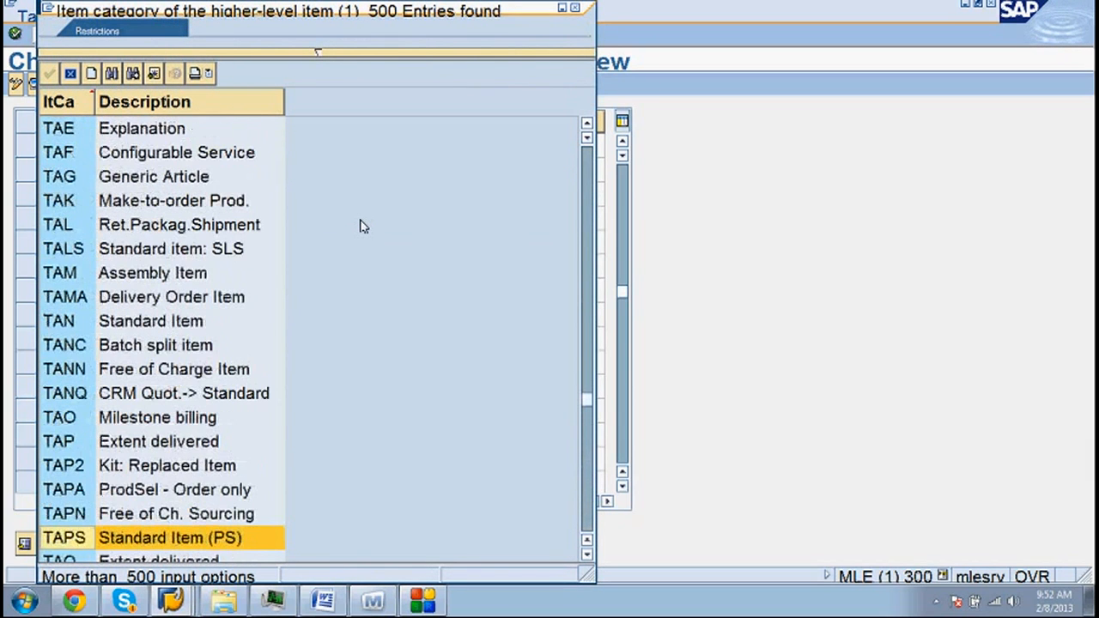
left_click(101, 275)
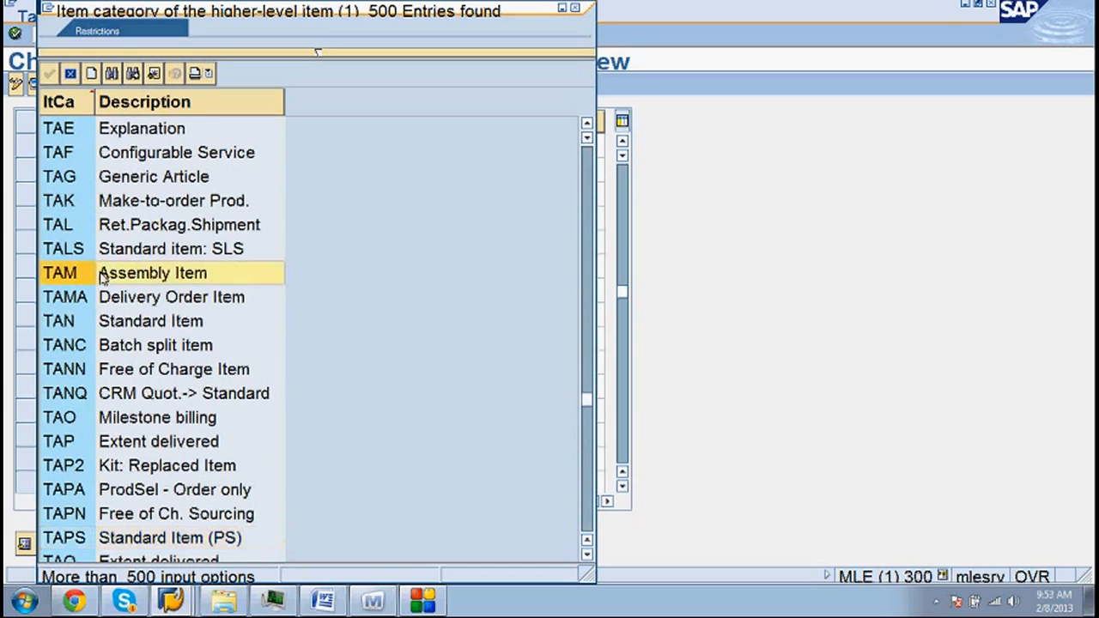
left_click(577, 12)
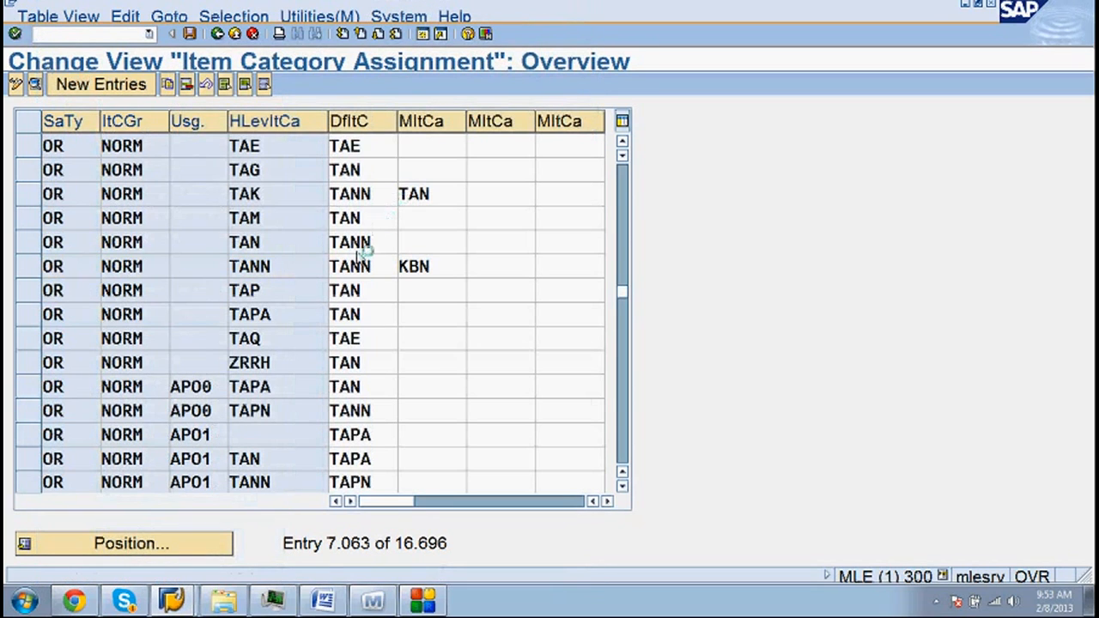
scroll(358, 290, "up", 1)
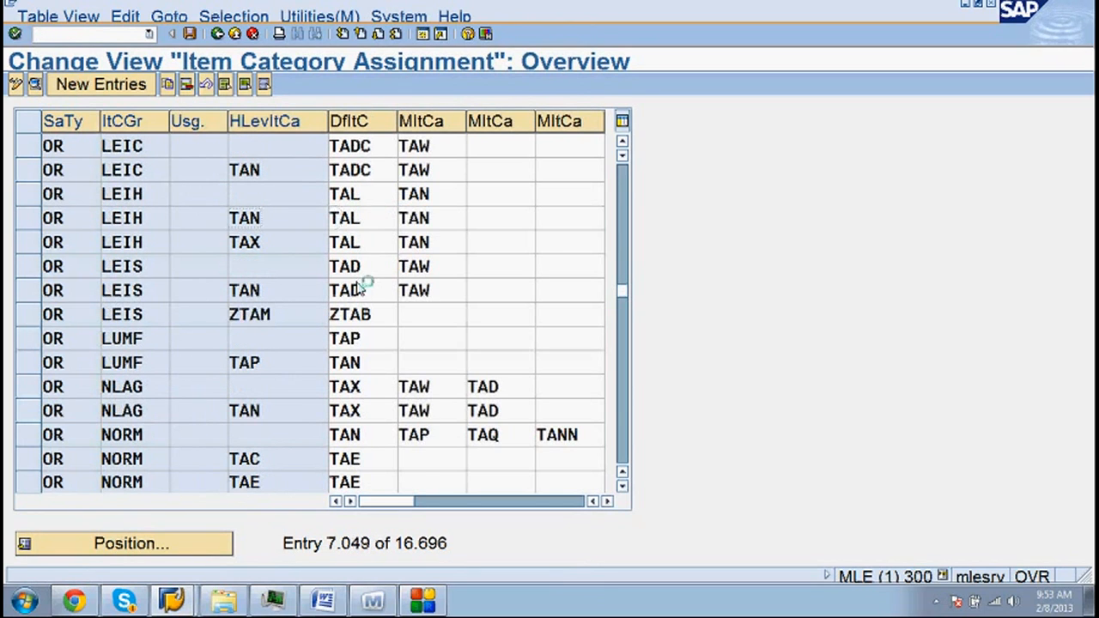
scroll(336, 219, "up", 1)
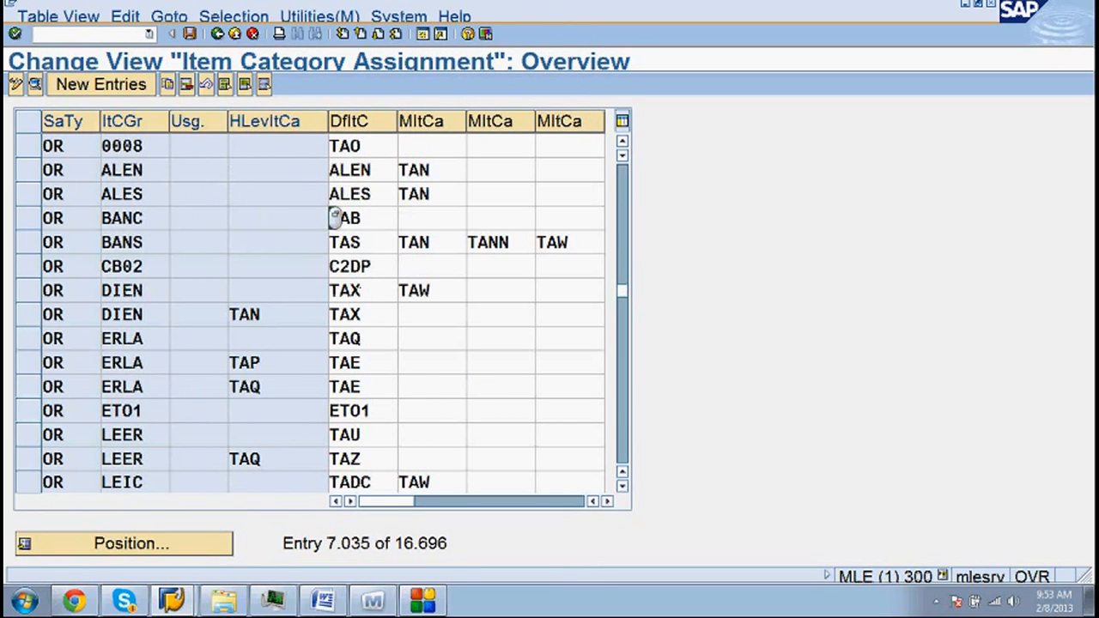
scroll(336, 218, "up", 1)
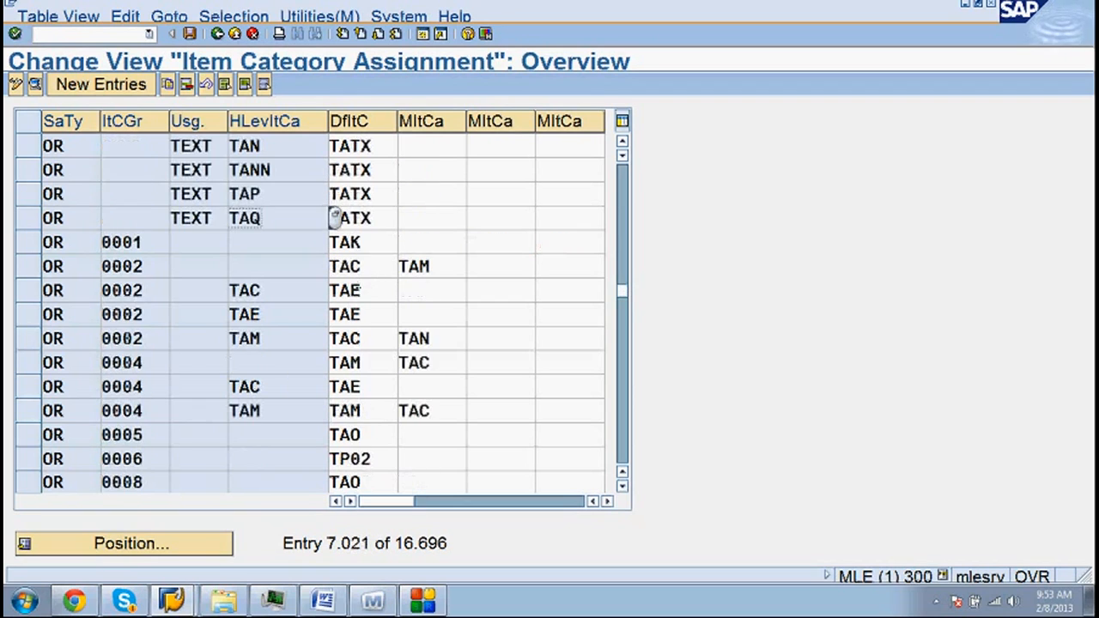
scroll(336, 218, "up", 1)
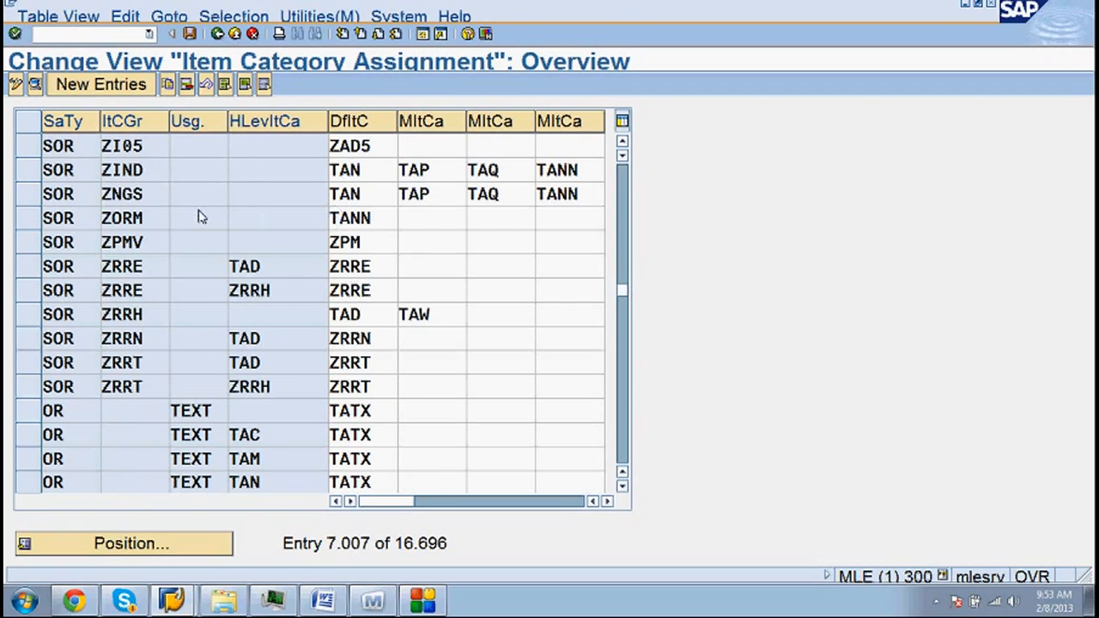
scroll(335, 218, "up", 1)
scroll(336, 218, "down", 1)
scroll(336, 218, "down", 1)
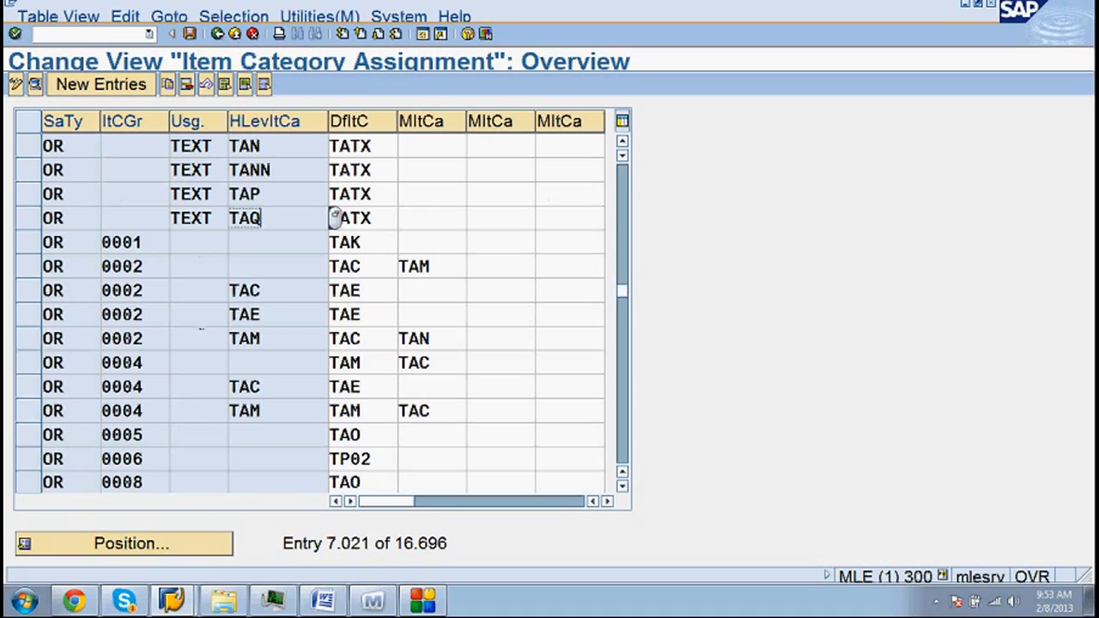
scroll(206, 416, "down", 1)
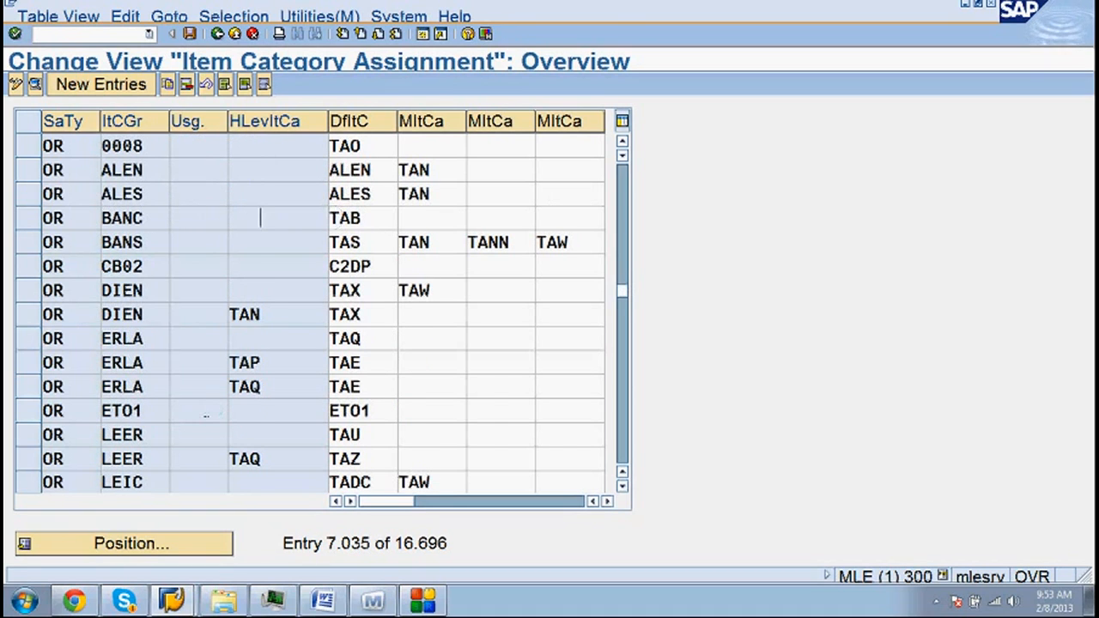
scroll(206, 416, "down", 1)
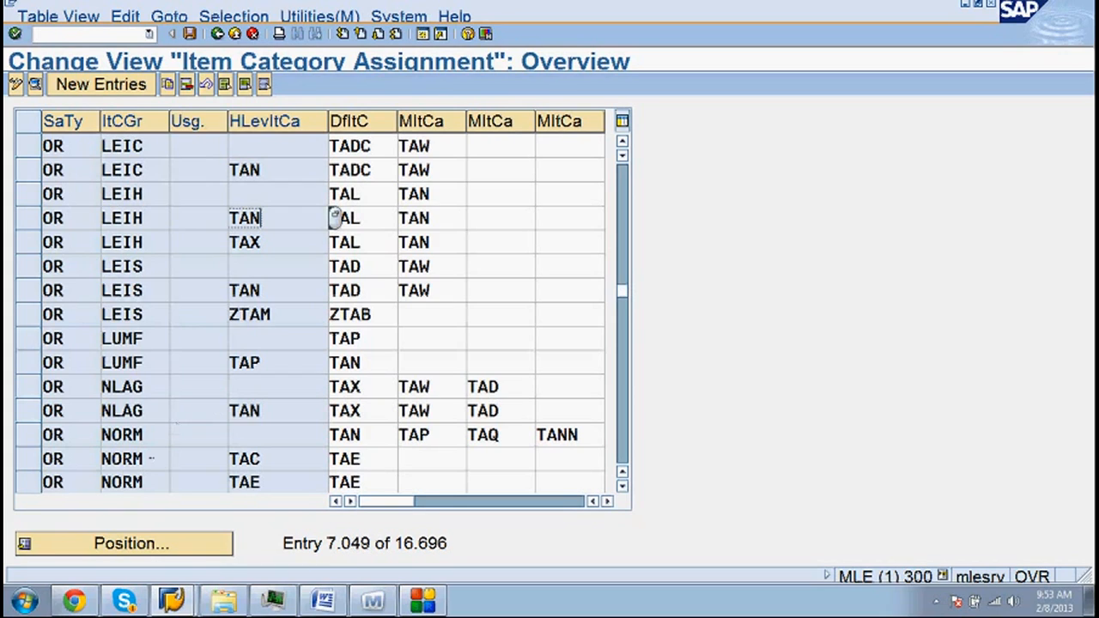
left_click(36, 438)
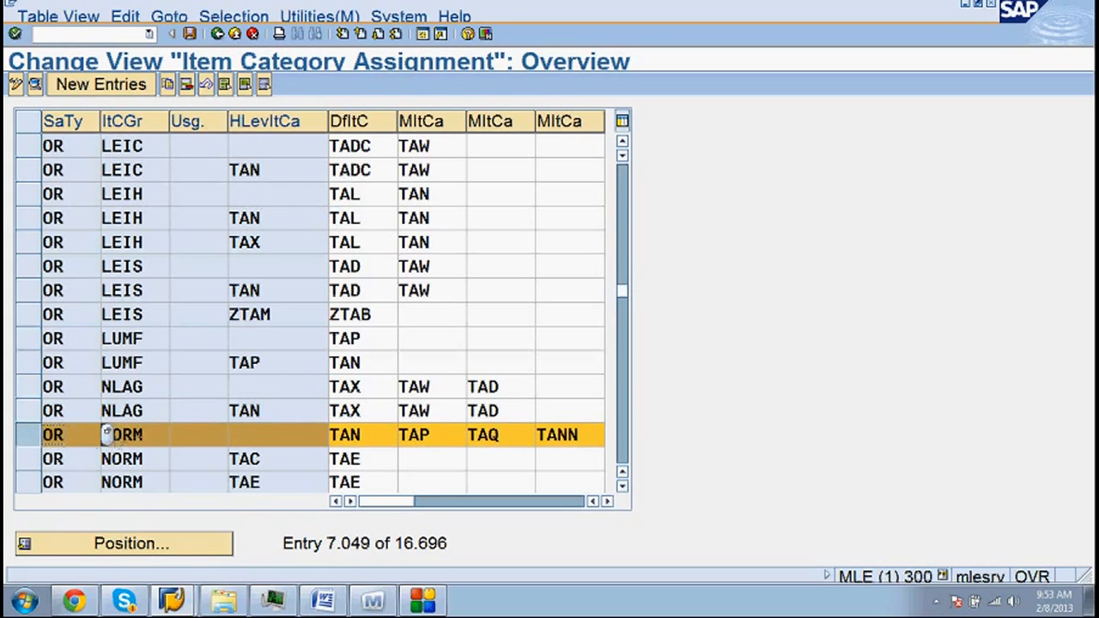
left_click(336, 435)
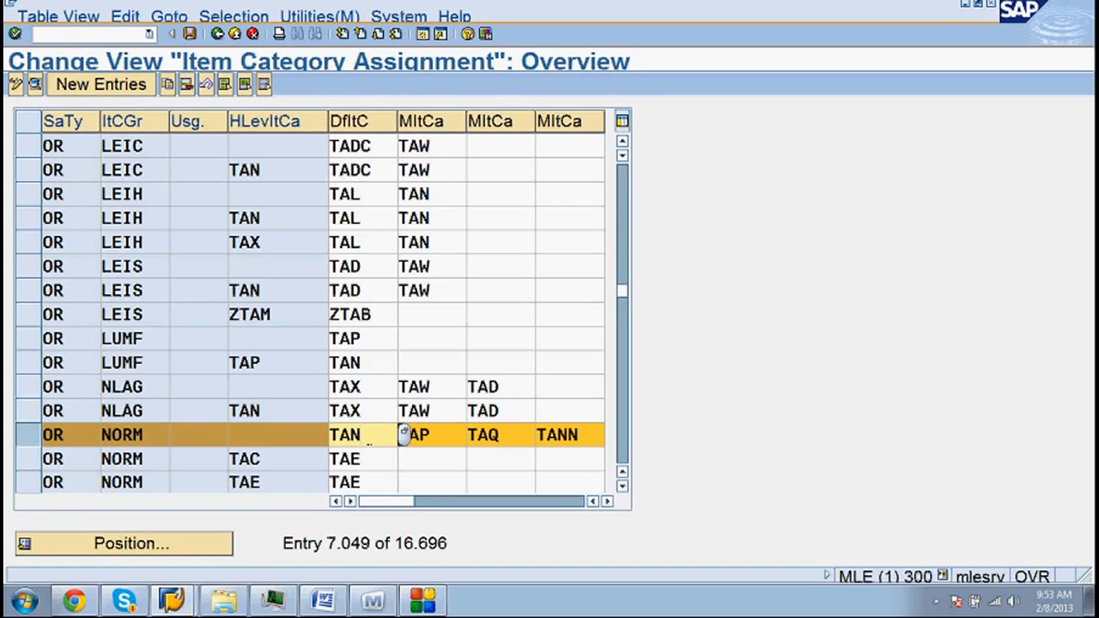
- Go back to the IMG tree, collapse the Sales branches, and show the Basic Functions documentation
left_click(218, 34)
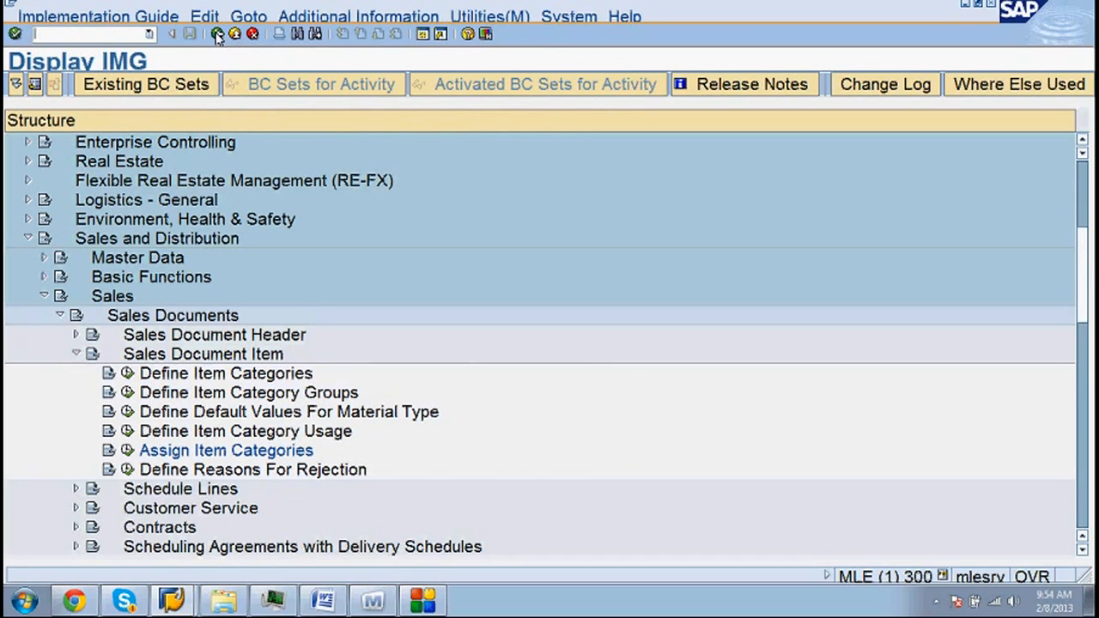
left_click(76, 354)
left_click(60, 315)
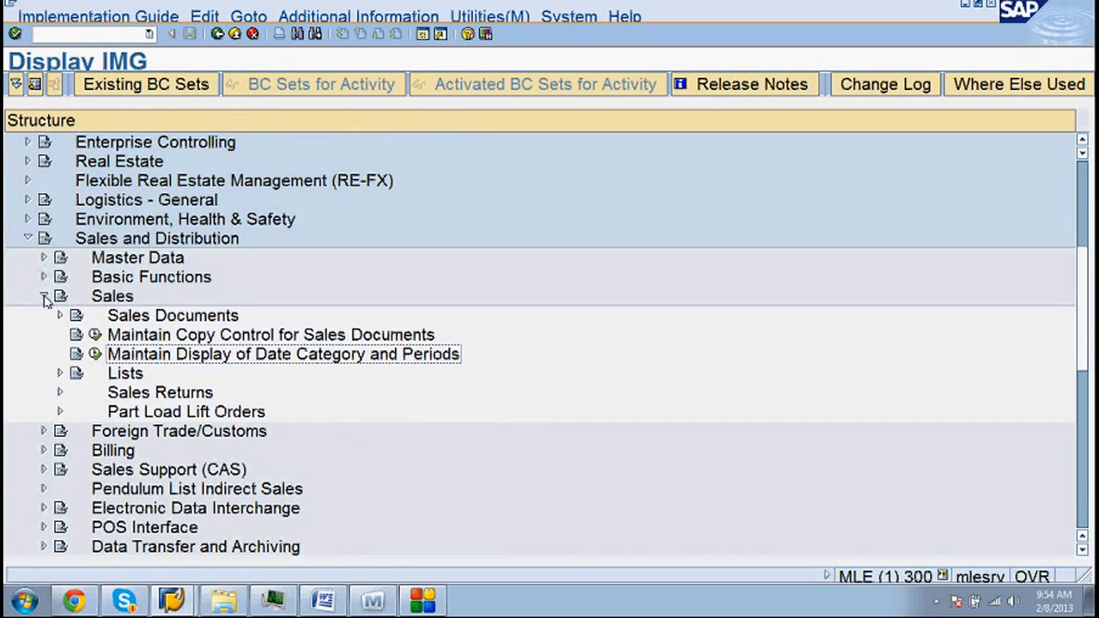
left_click(43, 297)
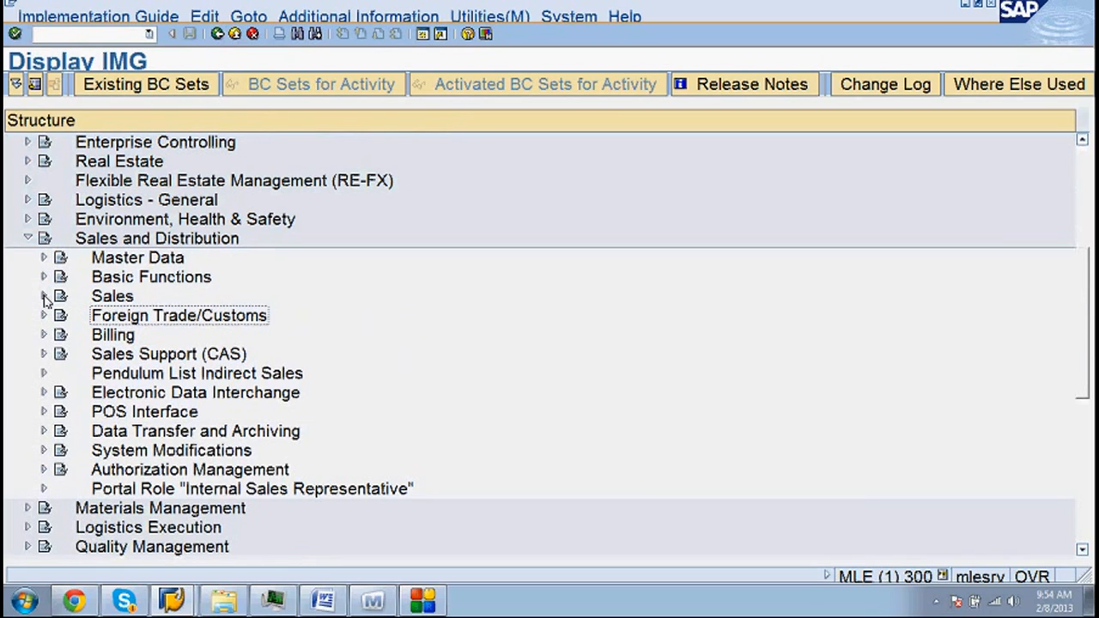
left_click(27, 239)
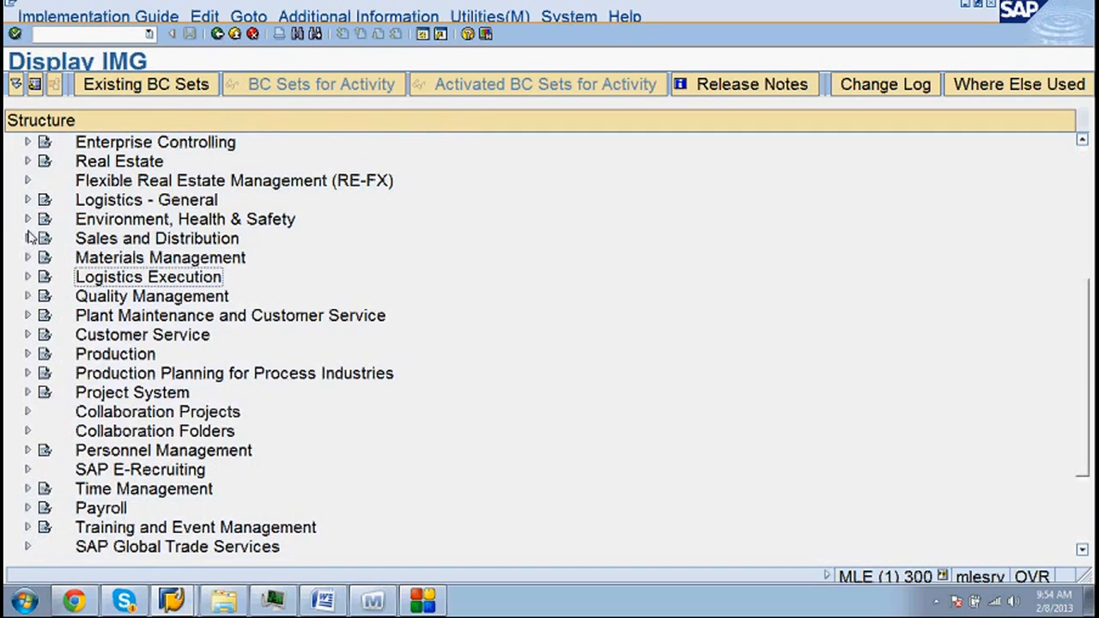
left_click(26, 238)
left_click(60, 277)
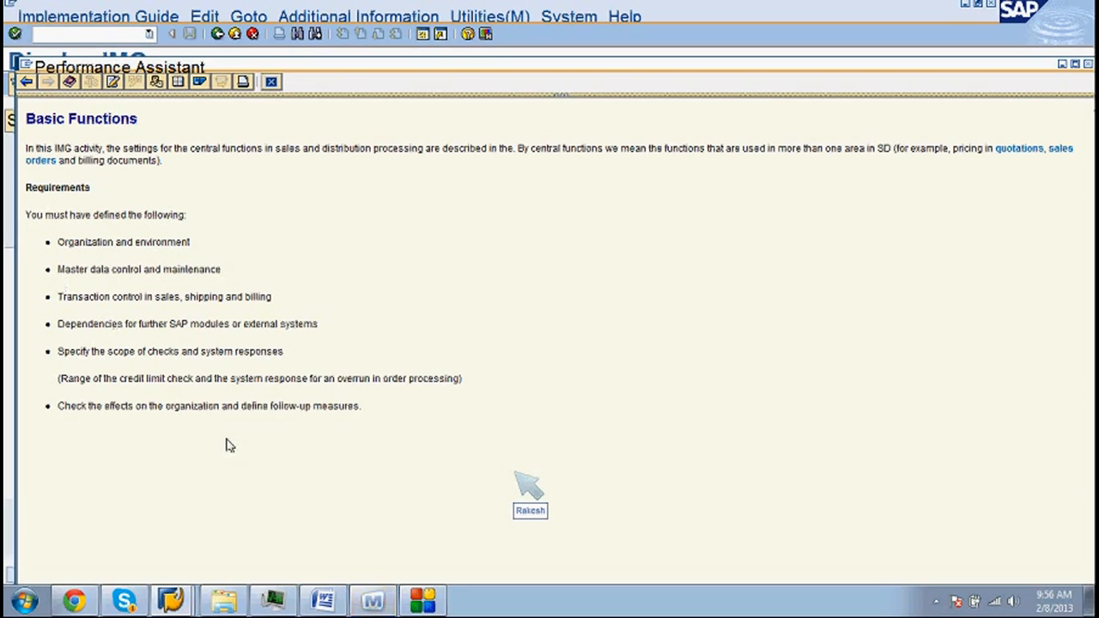
- Close the Basic Functions help window to return to the Display IMG tree
left_click(364, 599)
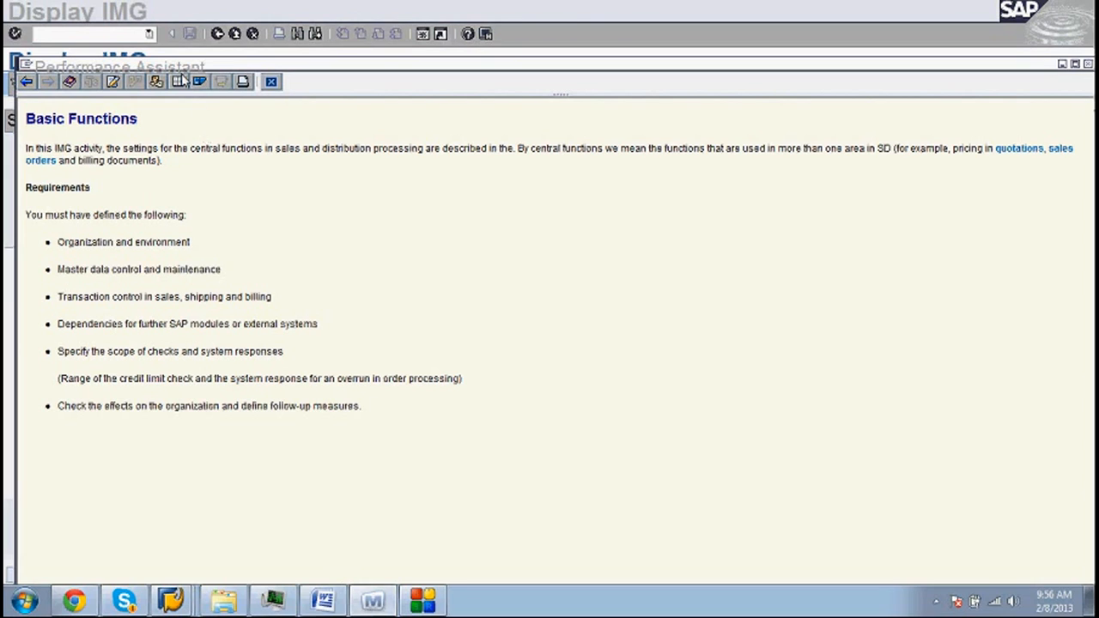
left_click(145, 21)
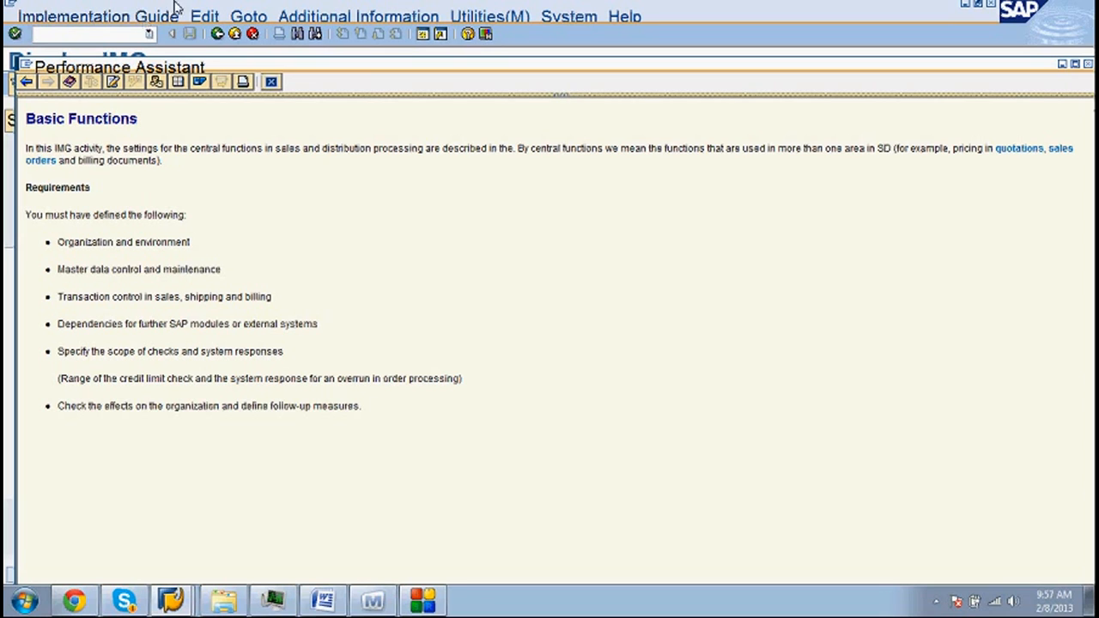
left_click(272, 84)
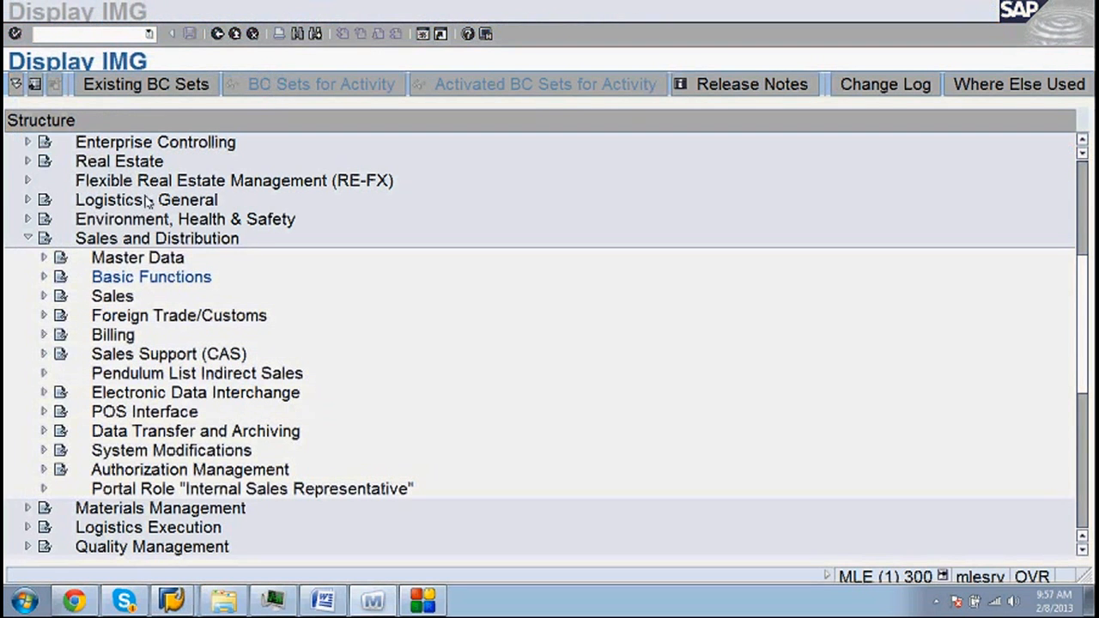
- Expand Basic Functions and go through Pricing, Free Goods, Taxes and Account Assignment/Costing
left_click(46, 279)
left_click(46, 278)
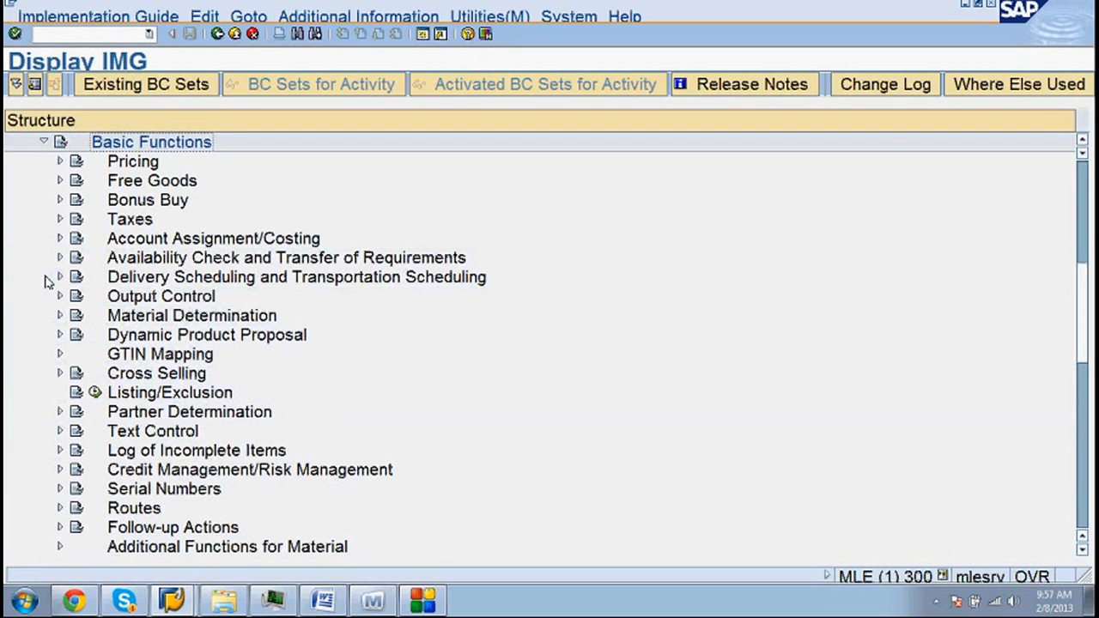
left_click(137, 171)
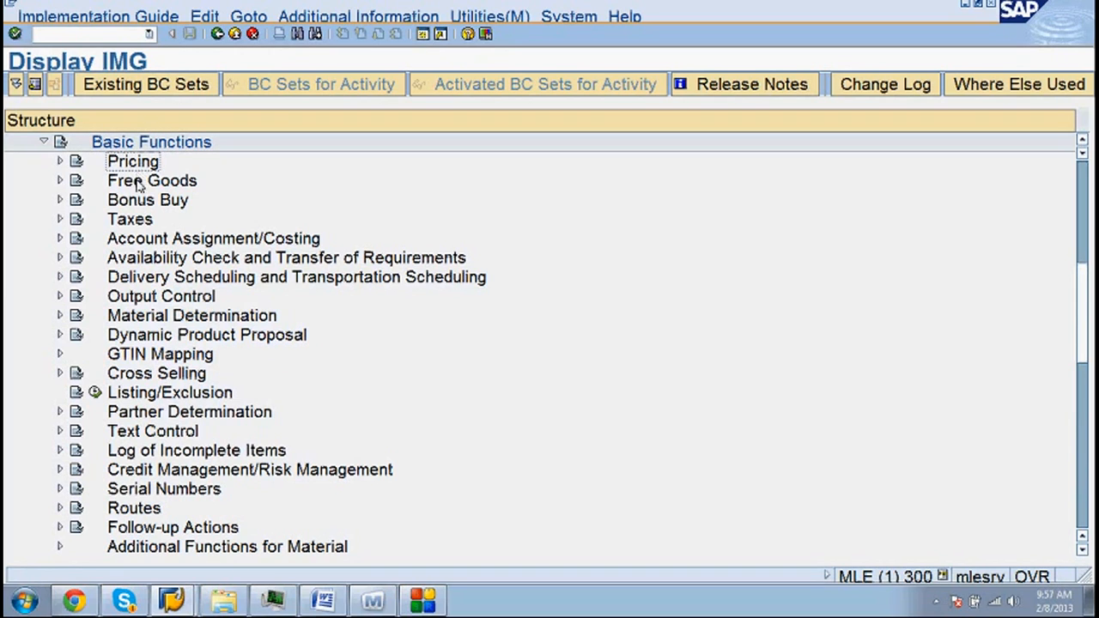
left_click(139, 186)
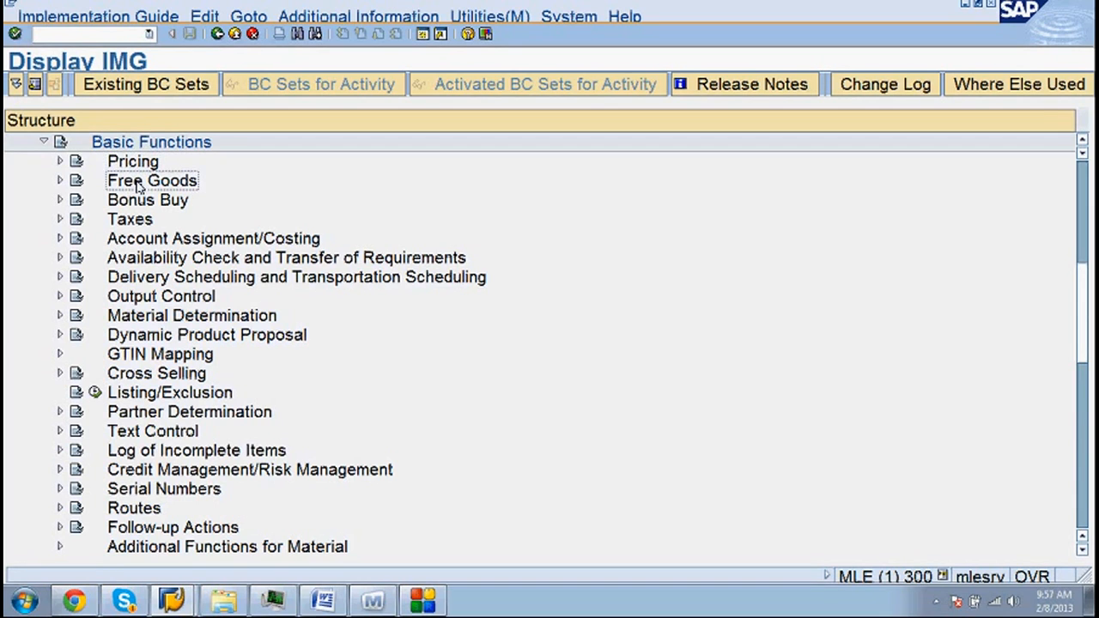
left_click(138, 225)
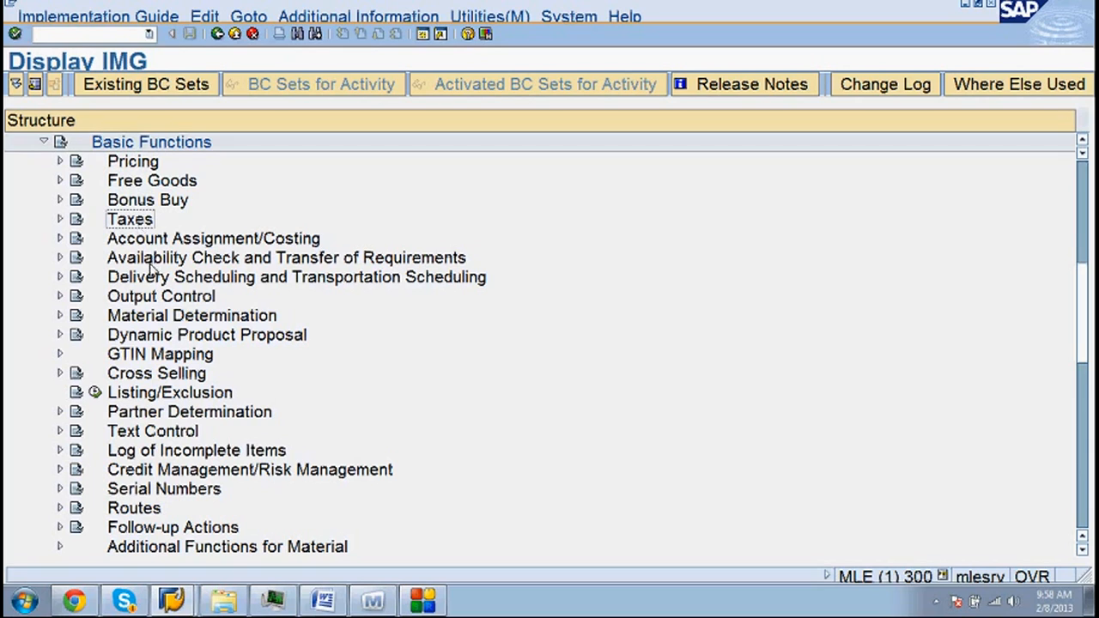
left_click(148, 247)
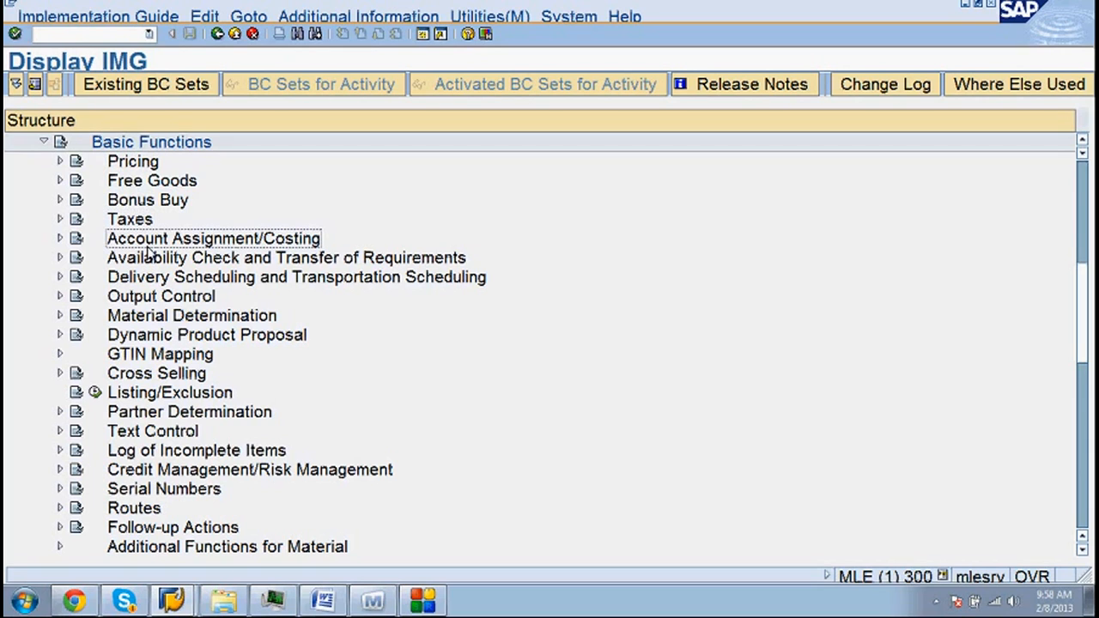
- Expand Account Assignment/Costing, collapse it, then go through Availability Check, Output Control and Material Determination
left_click(60, 239)
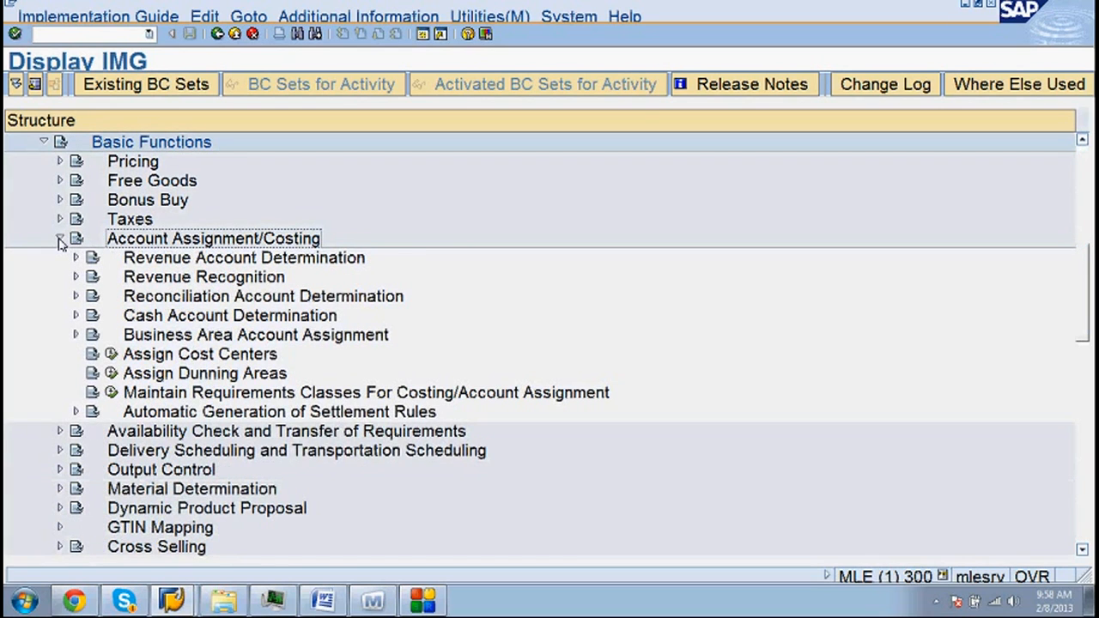
left_click(59, 238)
left_click(123, 260)
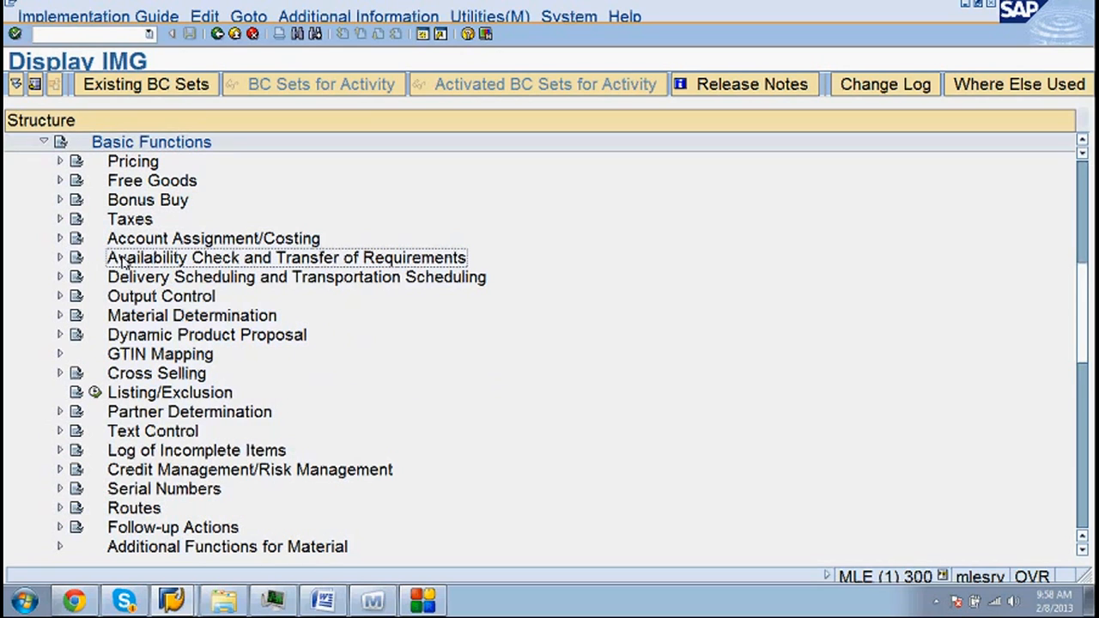
left_click(136, 302)
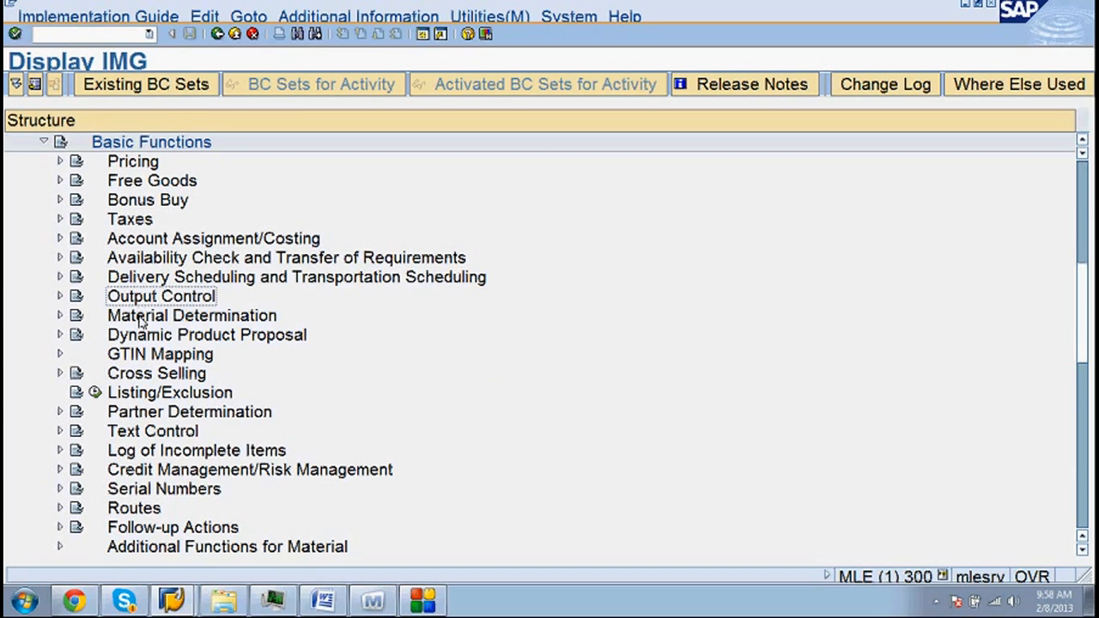
left_click(140, 318)
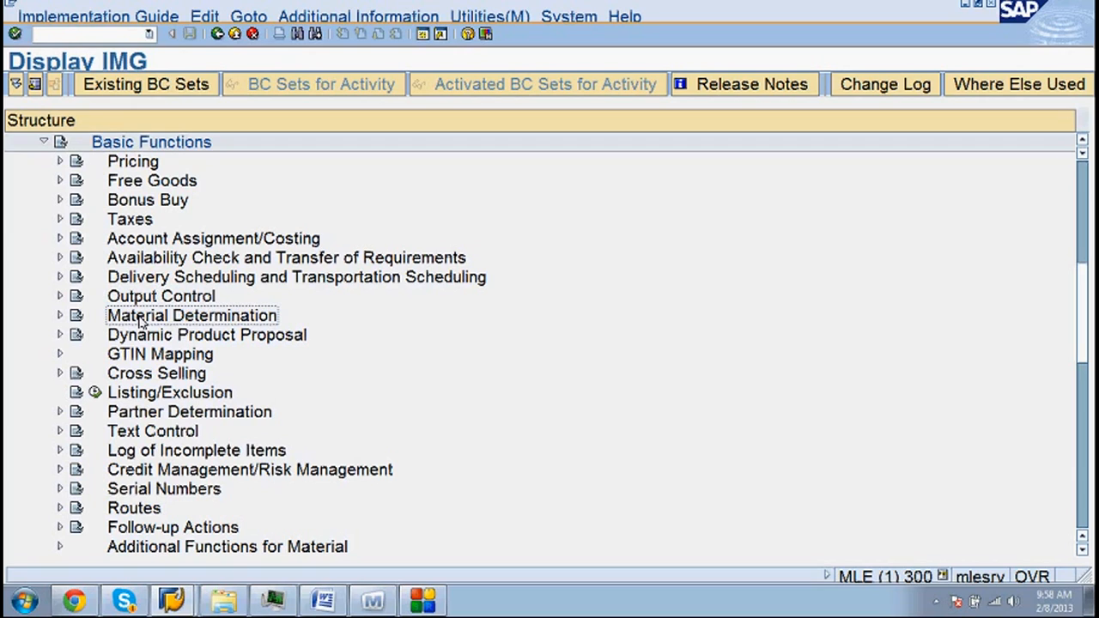
left_click(151, 395)
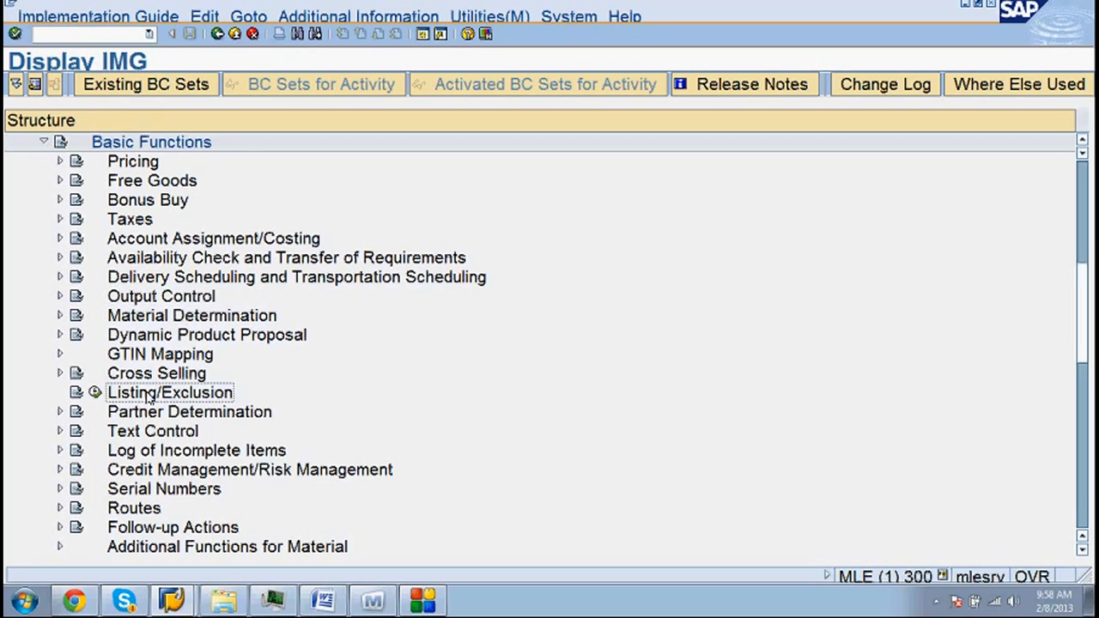
left_click(153, 415)
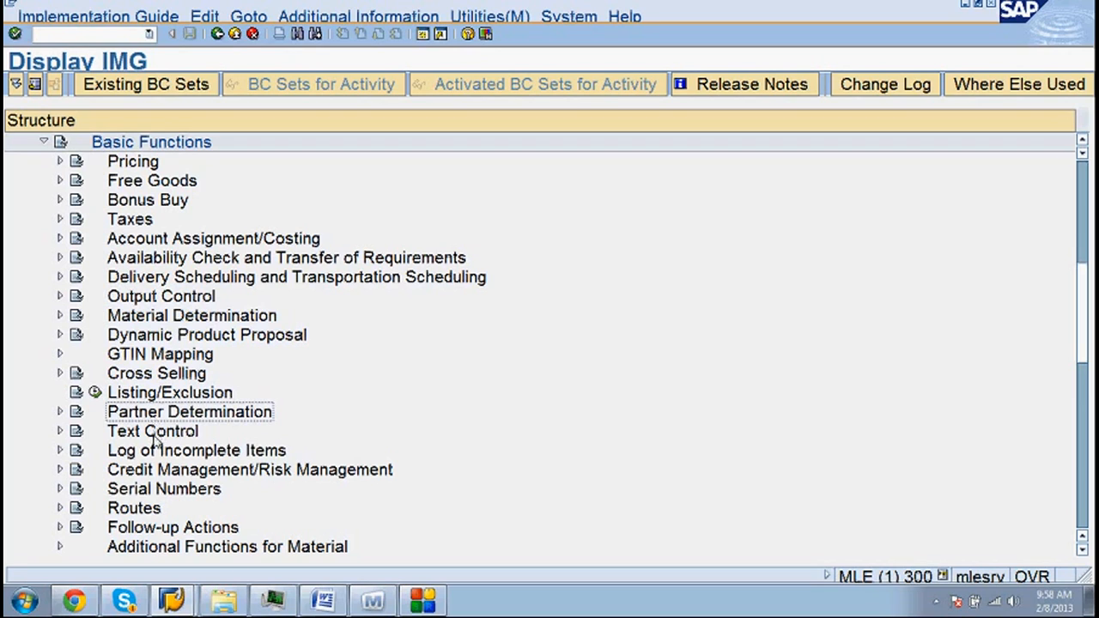
left_click(155, 438)
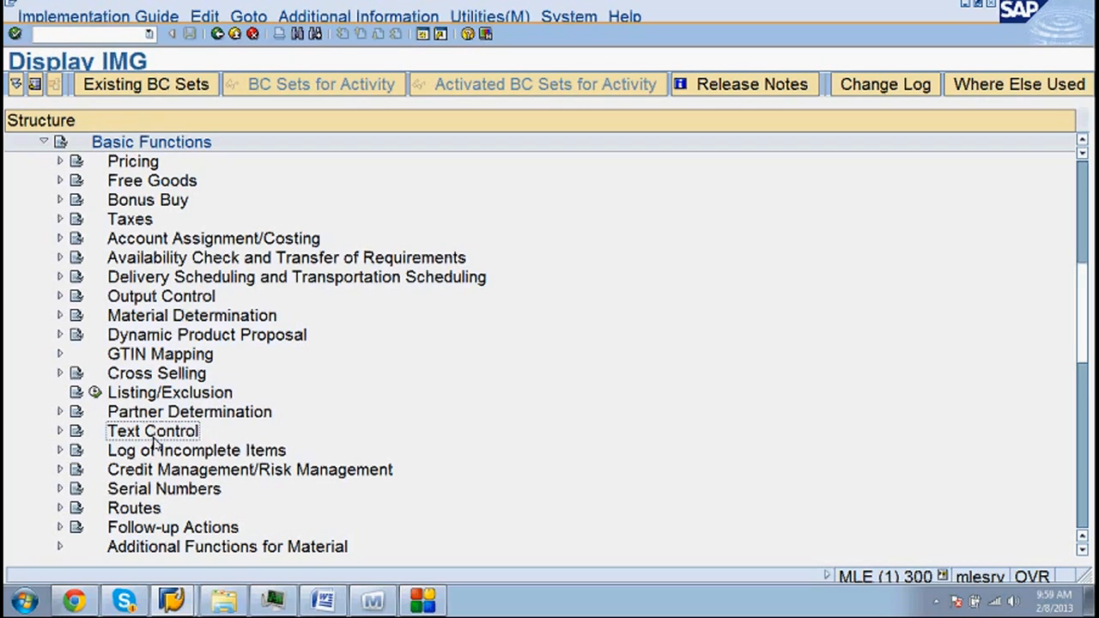
left_click(137, 512)
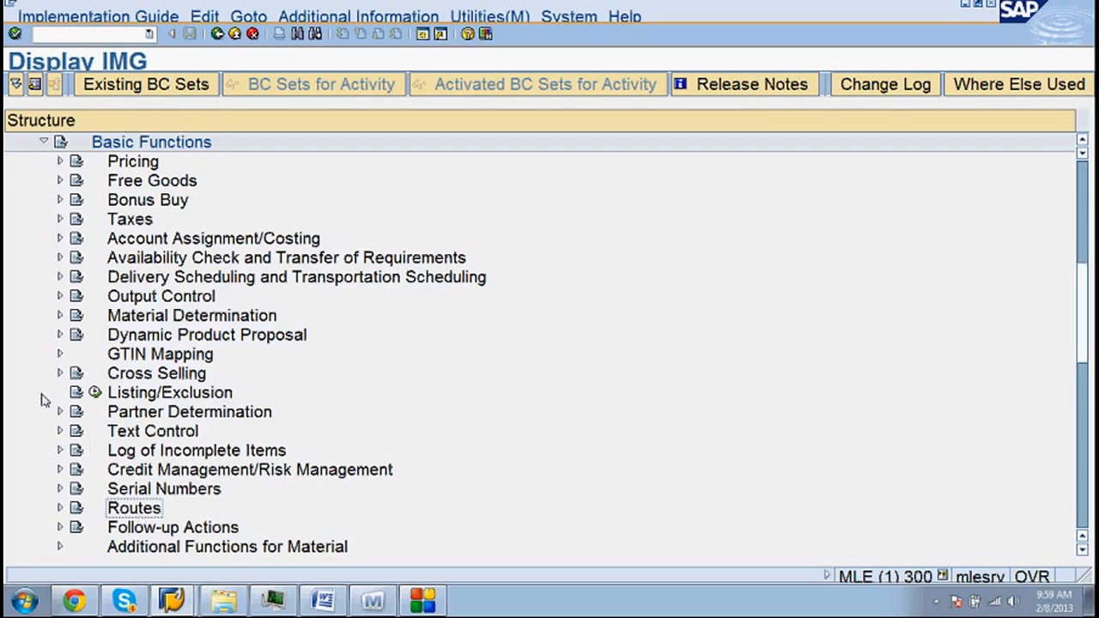
- Open the Pricing documentation under Basic Functions, then close it
left_click(75, 166)
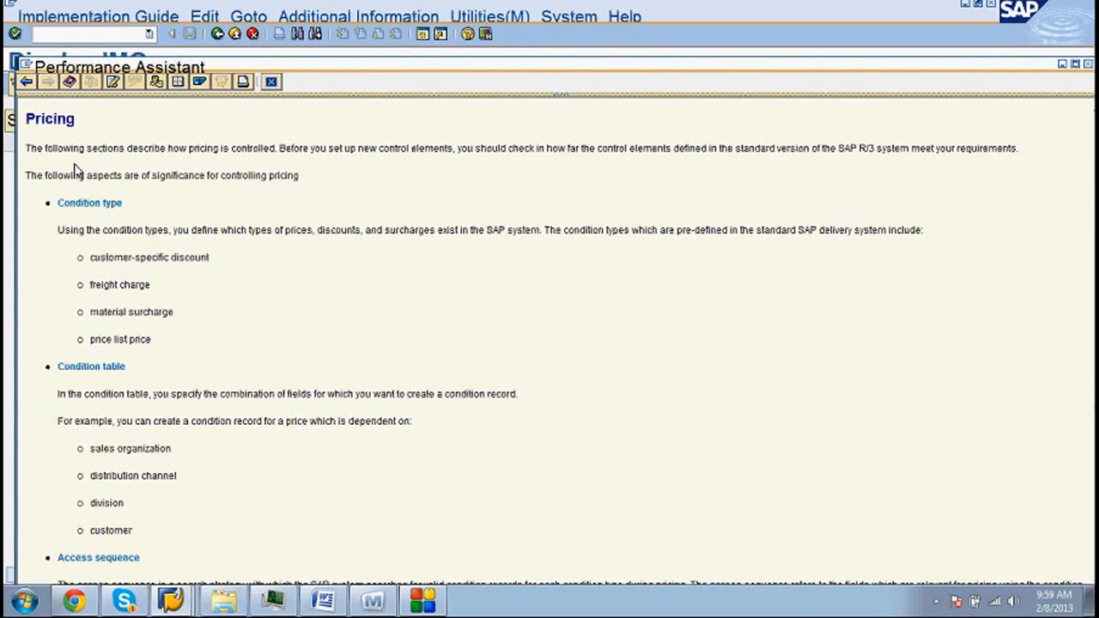
left_click(1063, 66)
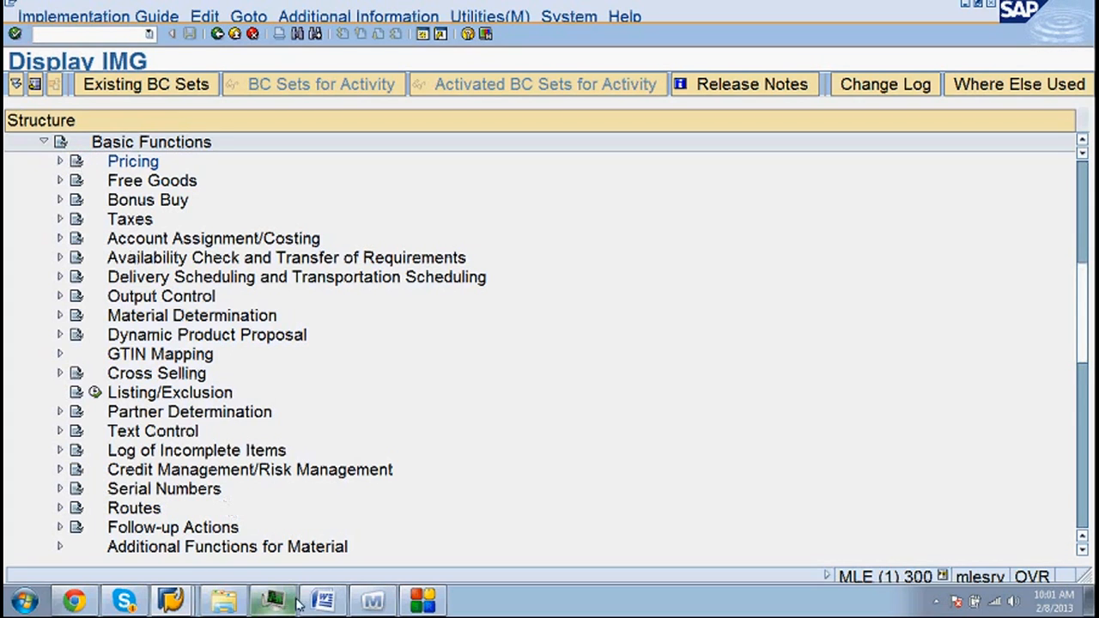
- Bring the SAP session and its Pricing help window back to the front
left_click(174, 603)
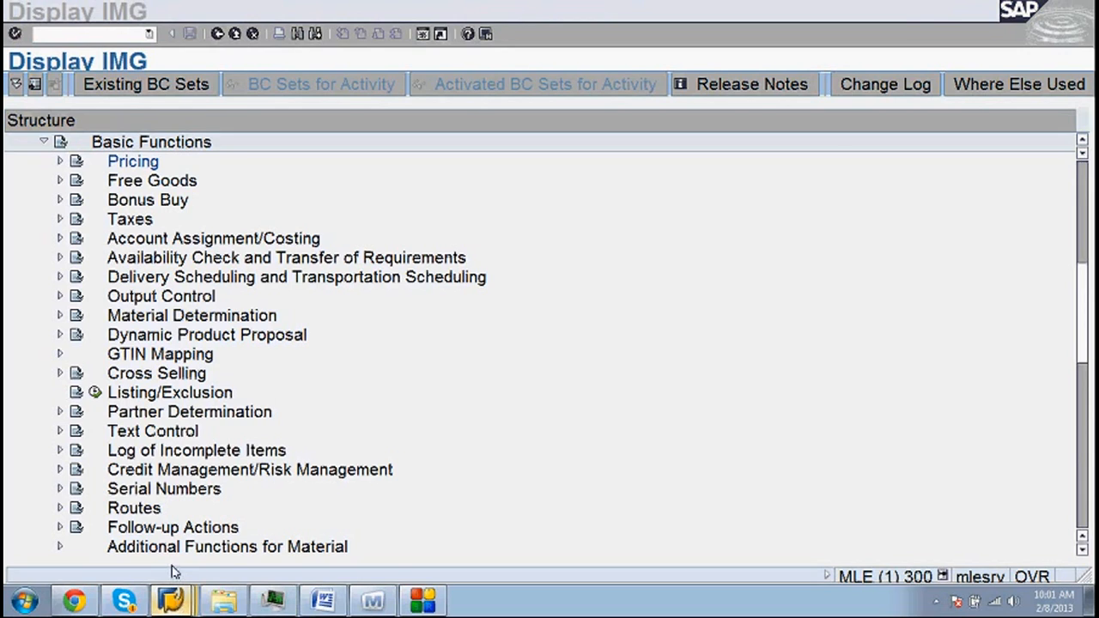
left_click(175, 572)
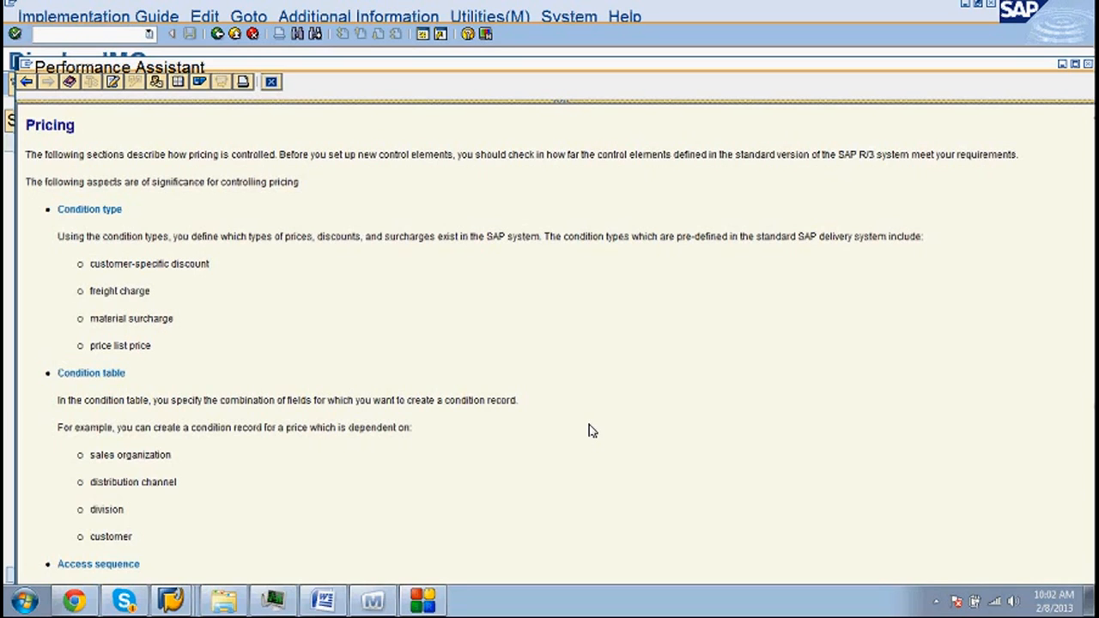
- Switch back to the Pricing help text and enlarge it to fill the whole screen
left_click(633, 49)
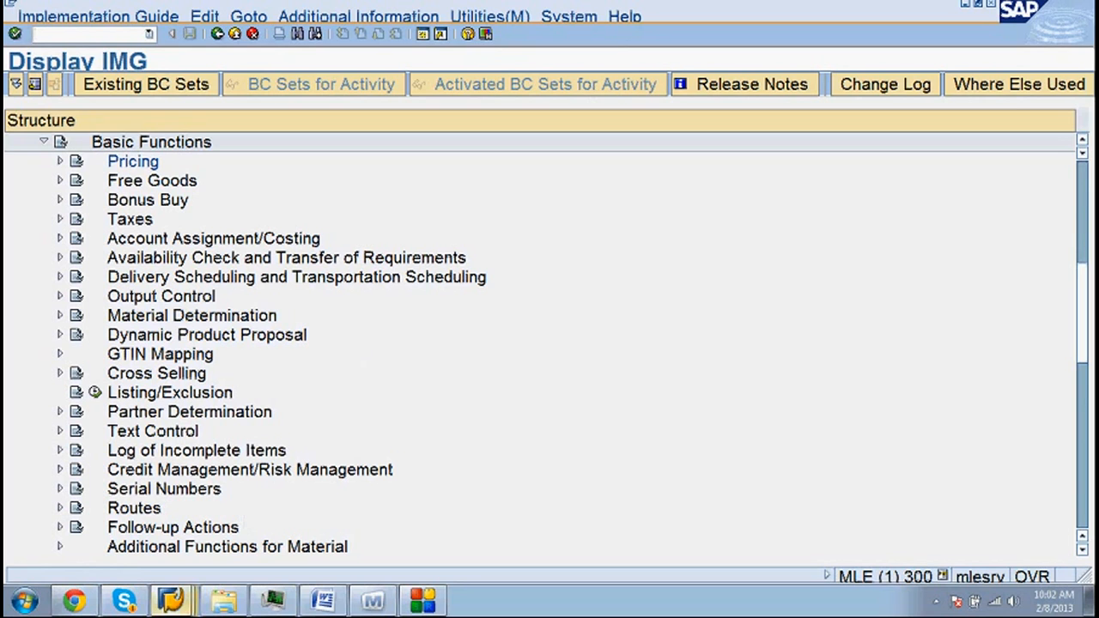
left_click(166, 574)
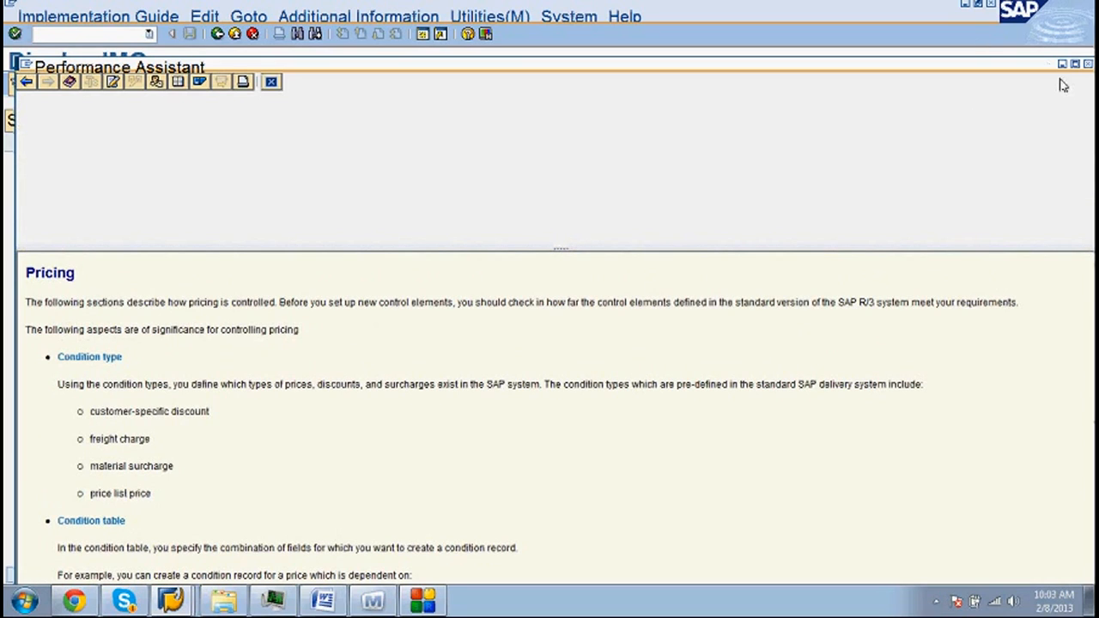
left_click_drag(1006, 247, 1006, 75)
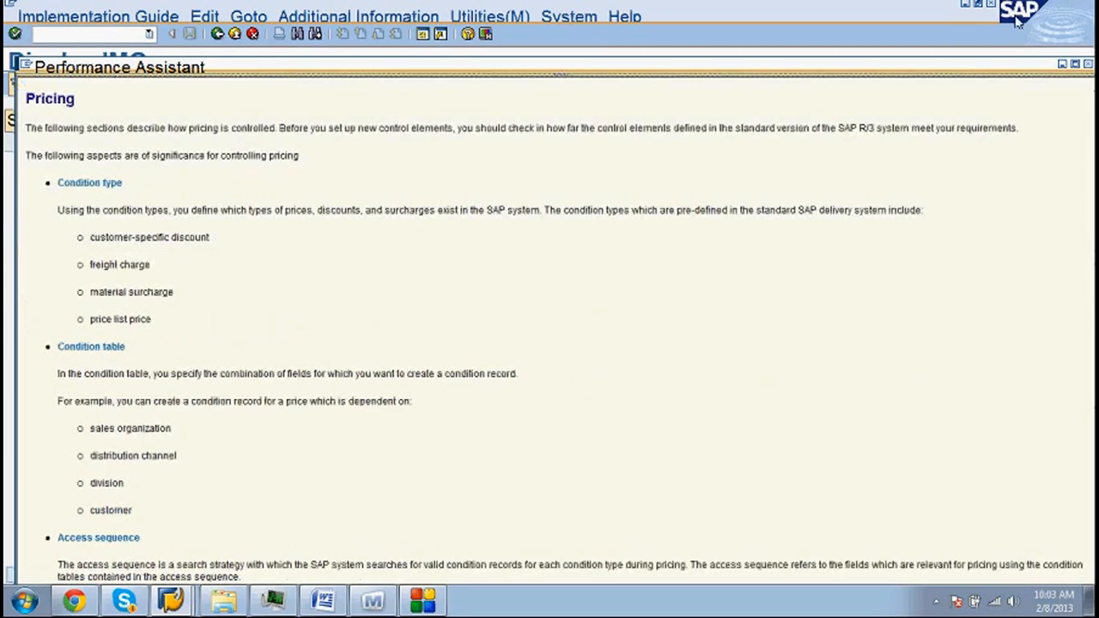
left_click(1077, 65)
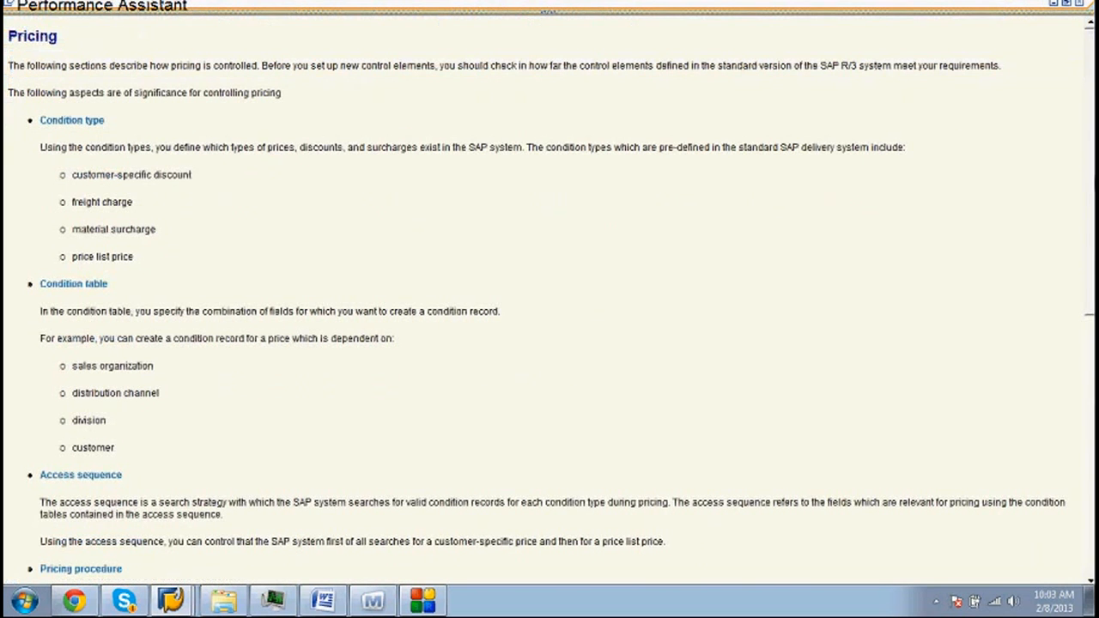
- Scroll through the Pricing help text covering pricing procedures and item categories
scroll(1074, 301, "down", 3)
scroll(1072, 330, "down", 1)
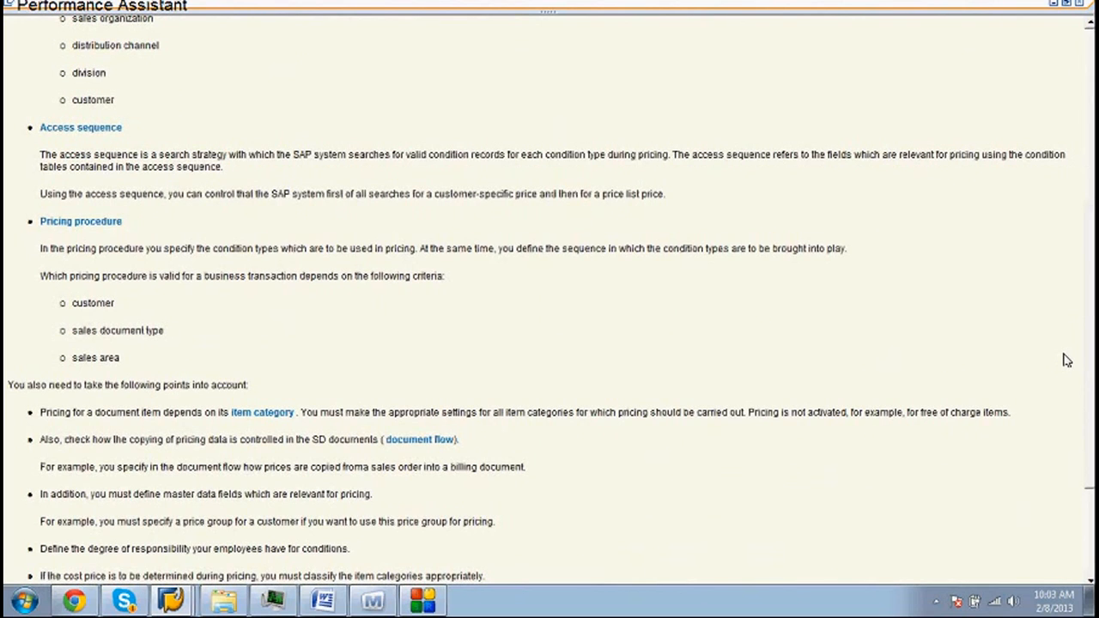
scroll(1056, 395, "down", 2)
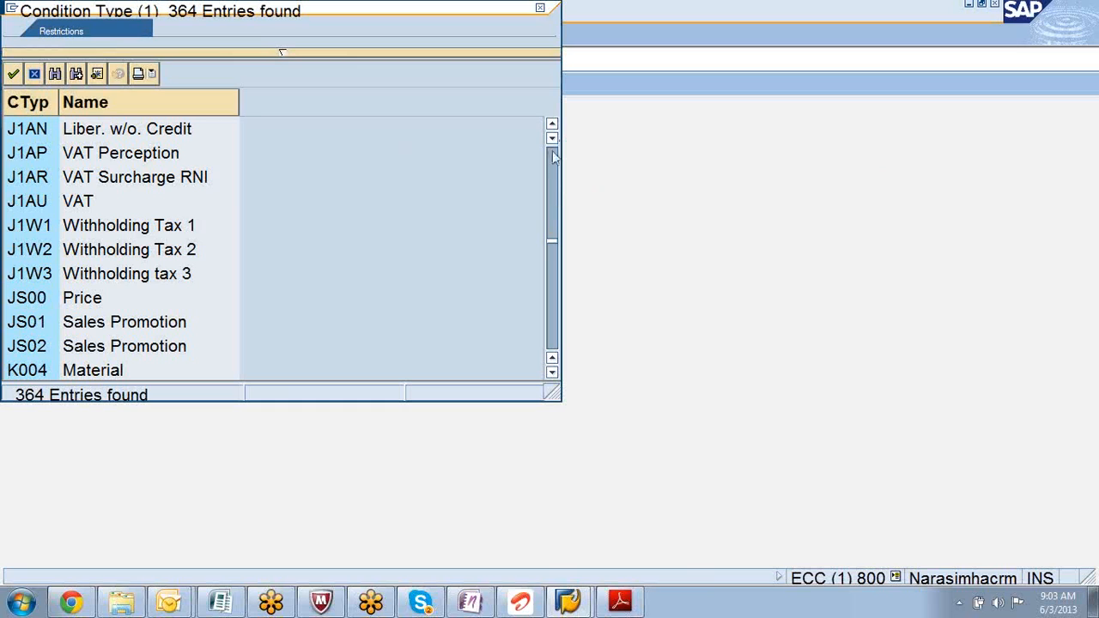
- Scroll the condition type value-help list, then close it without choosing a type
left_click(1082, 185)
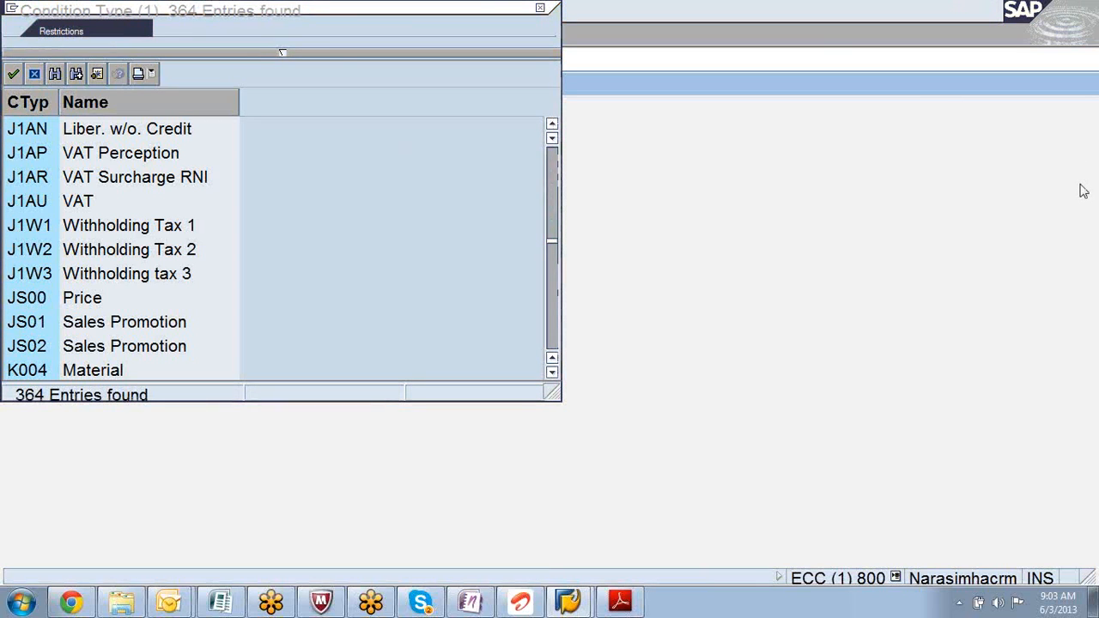
left_click(552, 129)
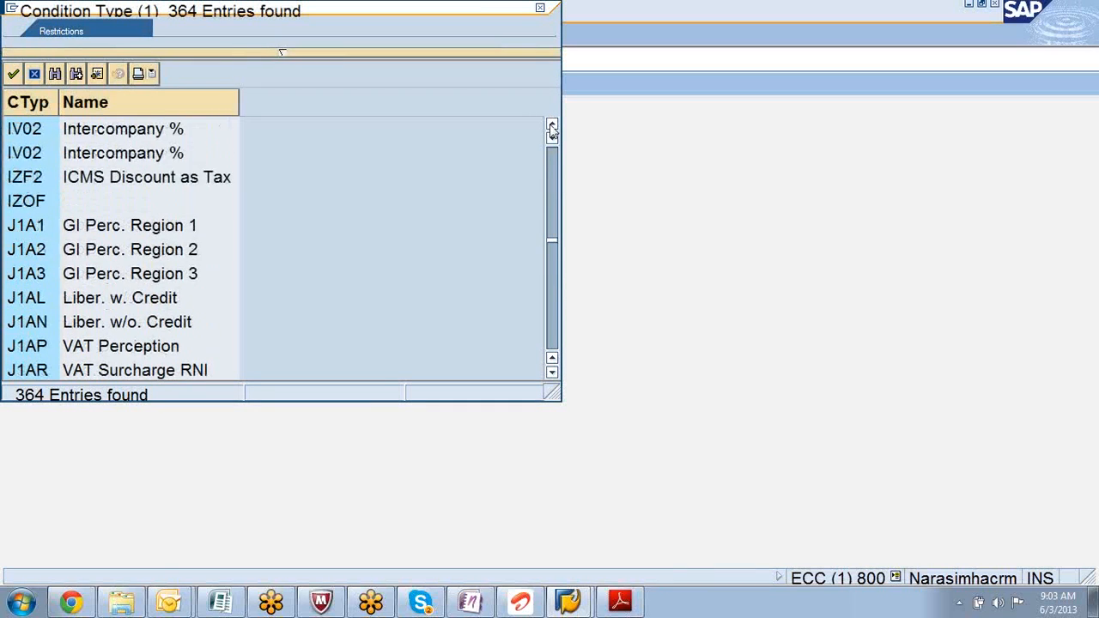
left_click_drag(552, 129, 552, 129)
left_click_drag(549, 195, 560, 153)
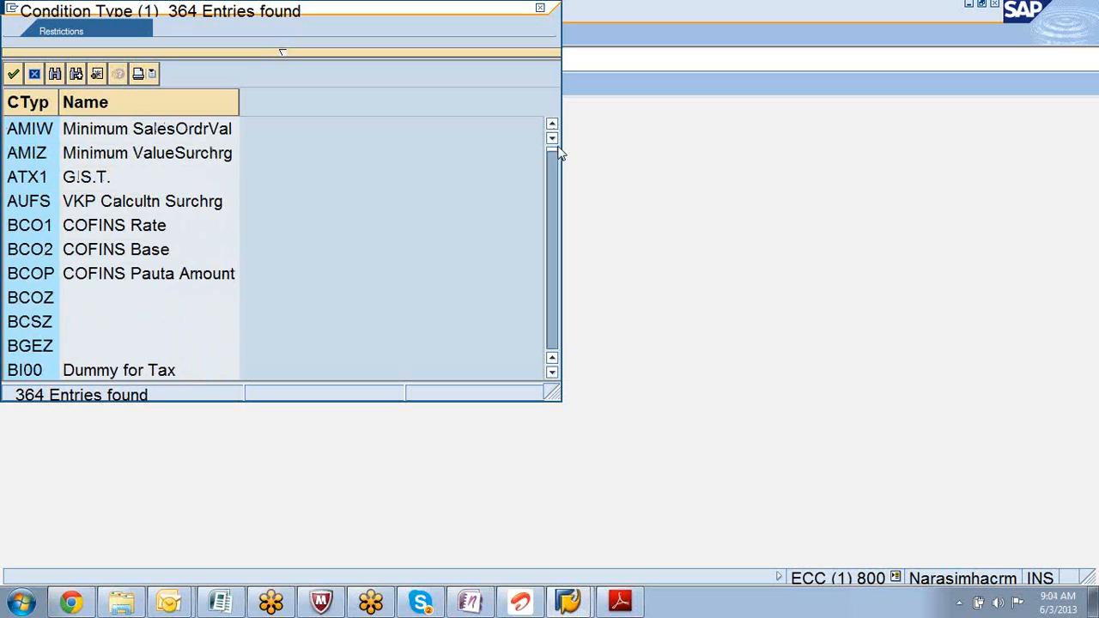
left_click(540, 10)
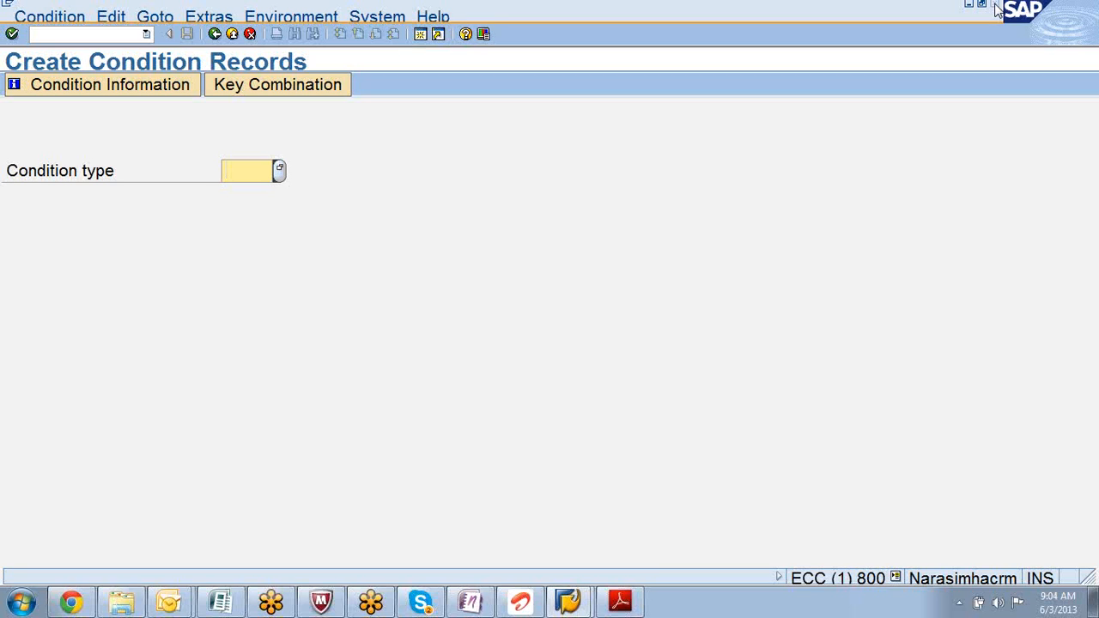
- Log off the session despite unsaved data and log on again to SDOL, client 800
left_click(996, 7)
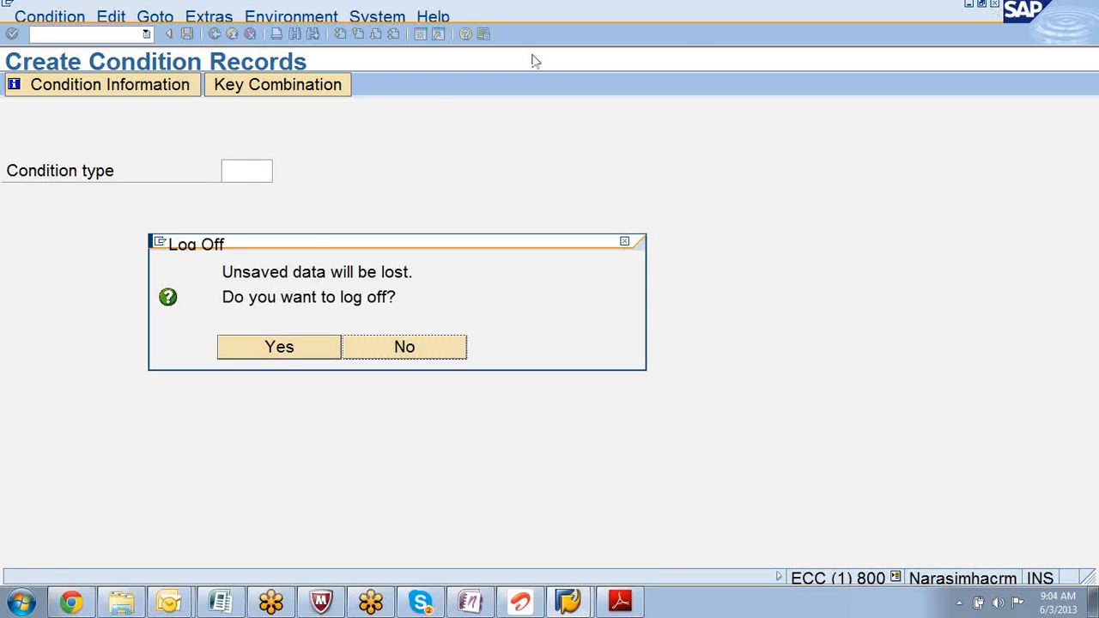
left_click(258, 349)
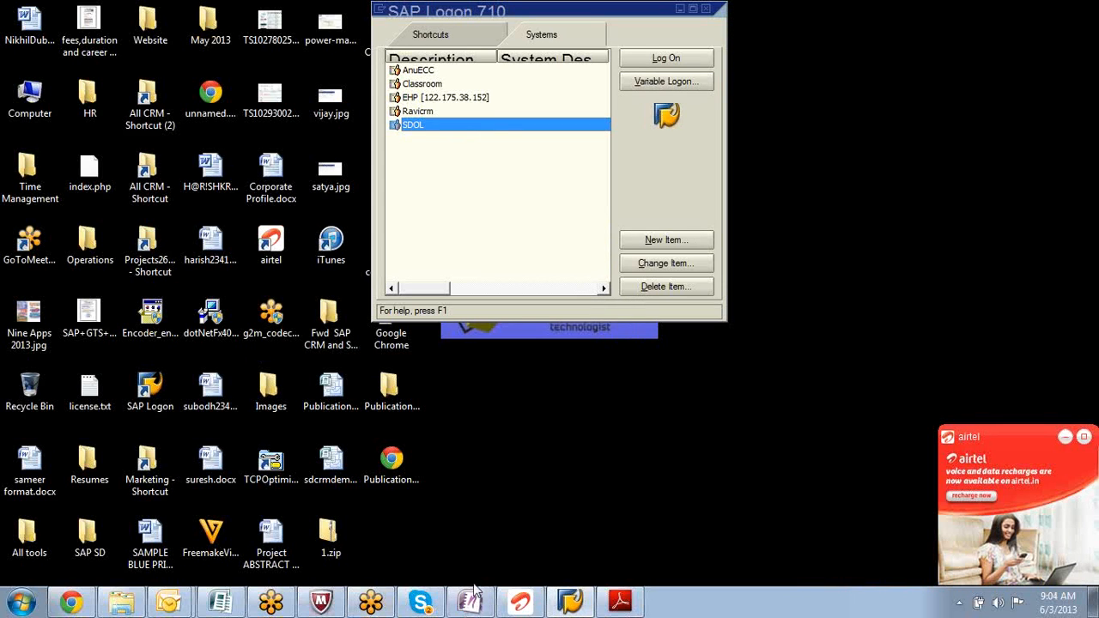
left_click(658, 58)
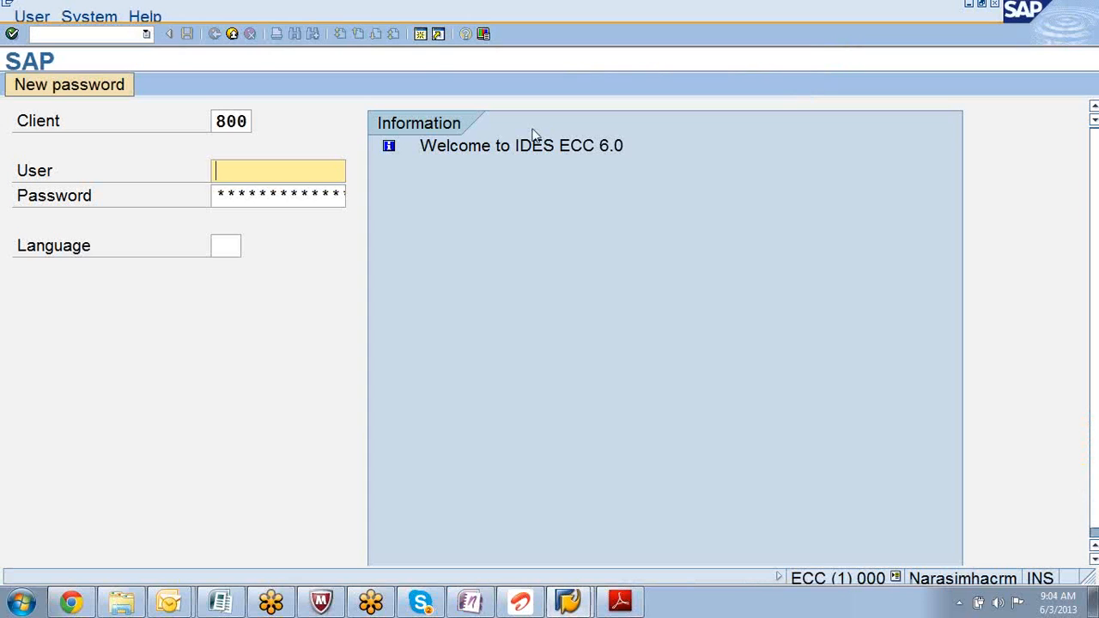
key("Down")
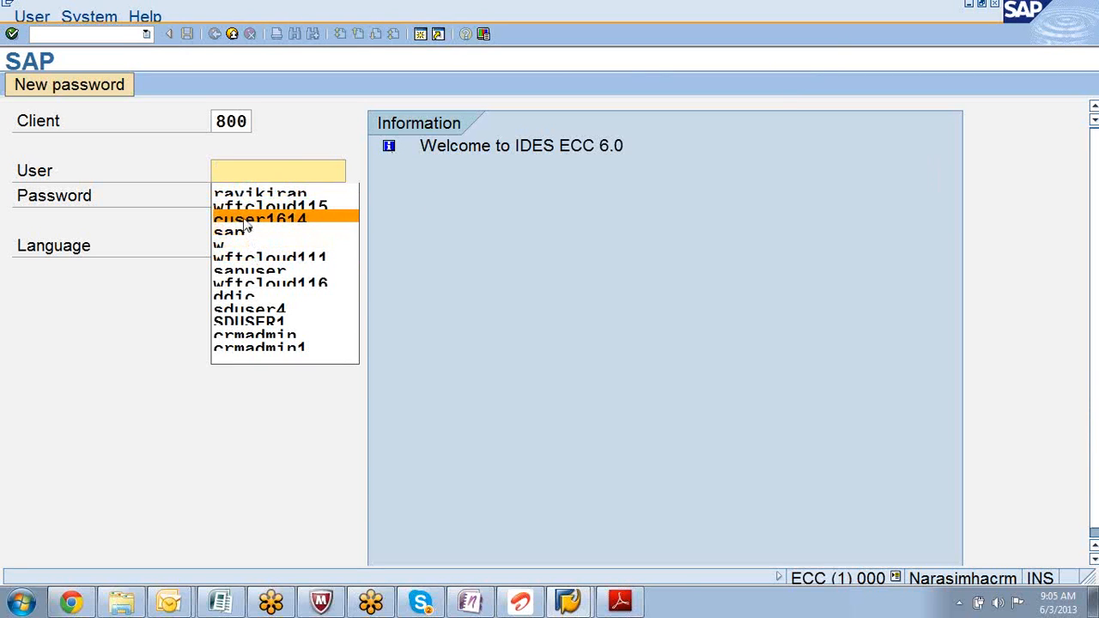
- Log on to client 800 with the saved user, re-entering the corrected password, and expand Logistics
left_click(222, 194)
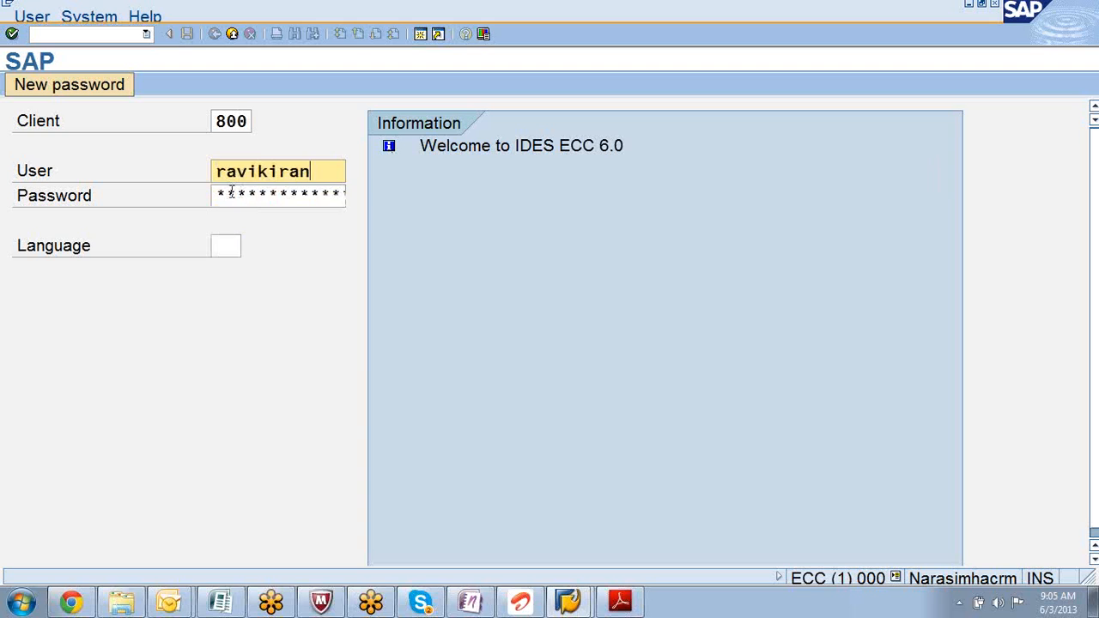
left_click(218, 196)
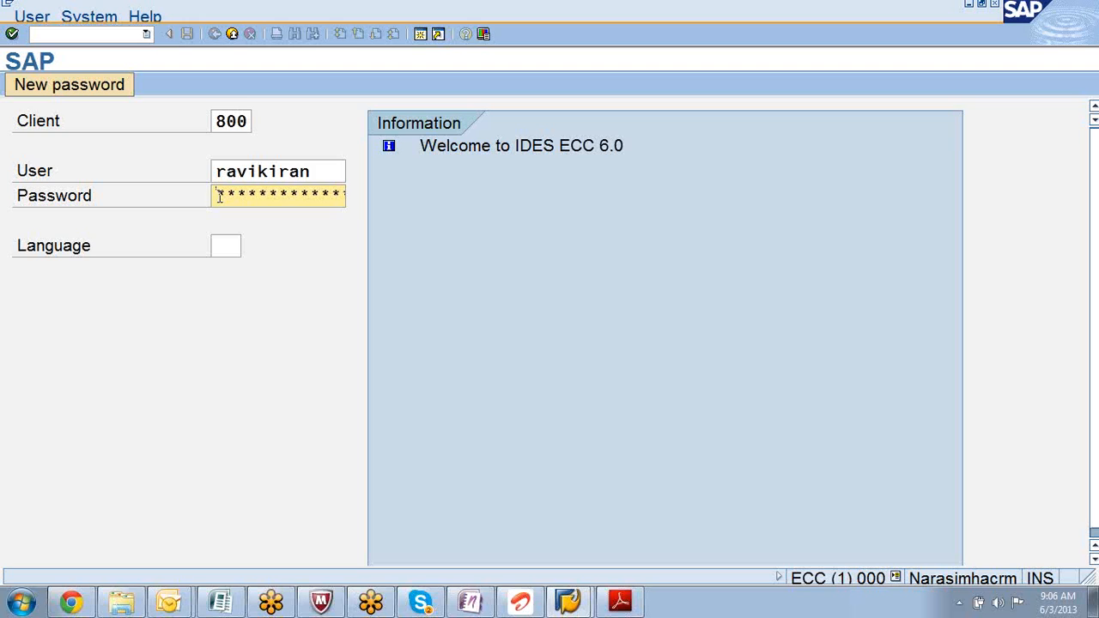
type("********")
key("Return")
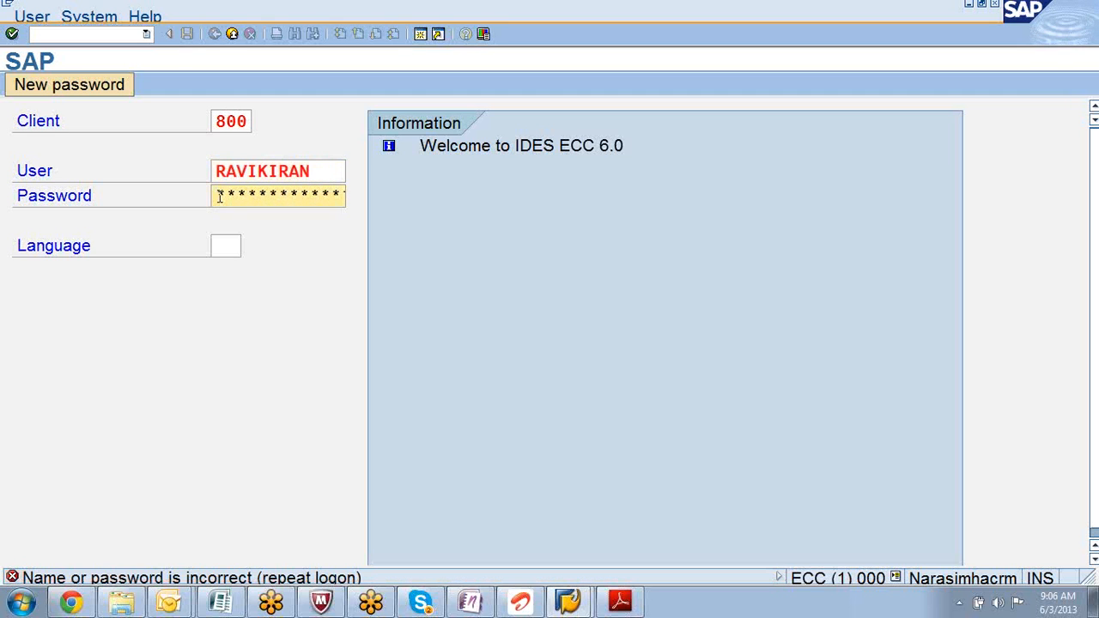
type("****")
key("Return")
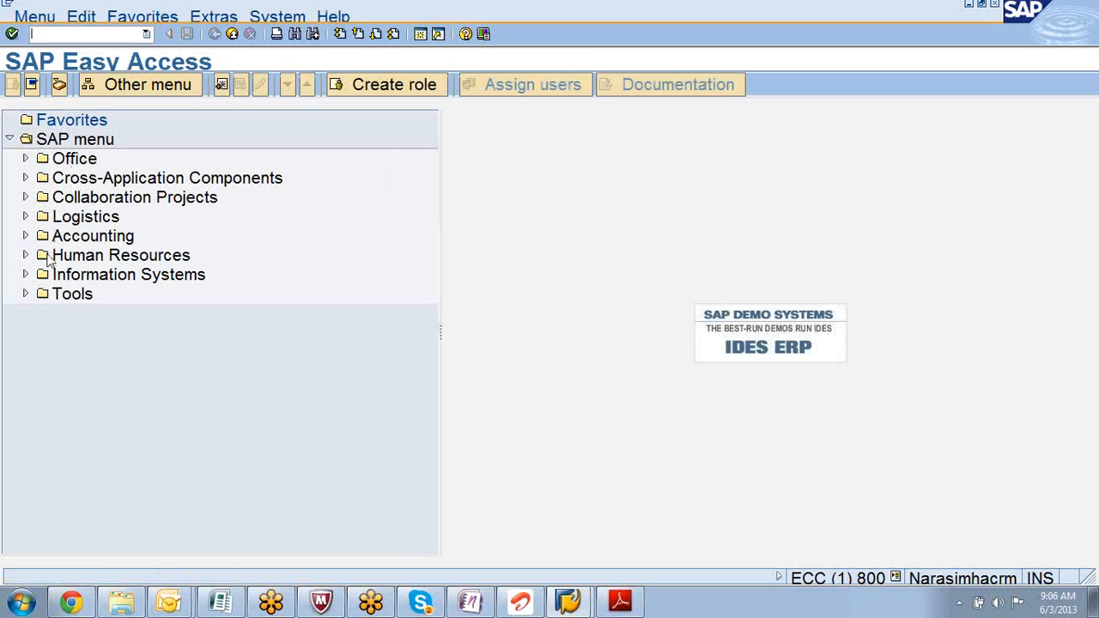
left_click(26, 219)
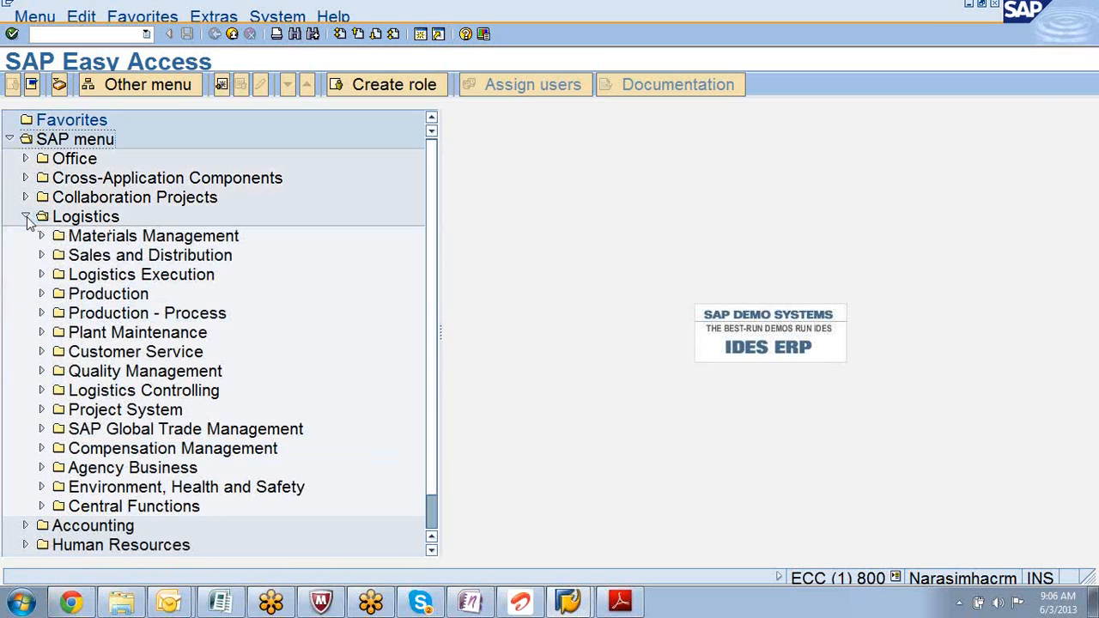
- Expand Sales and Distribution > Master Data > Conditions and launch VK33 - Display
left_click(40, 258)
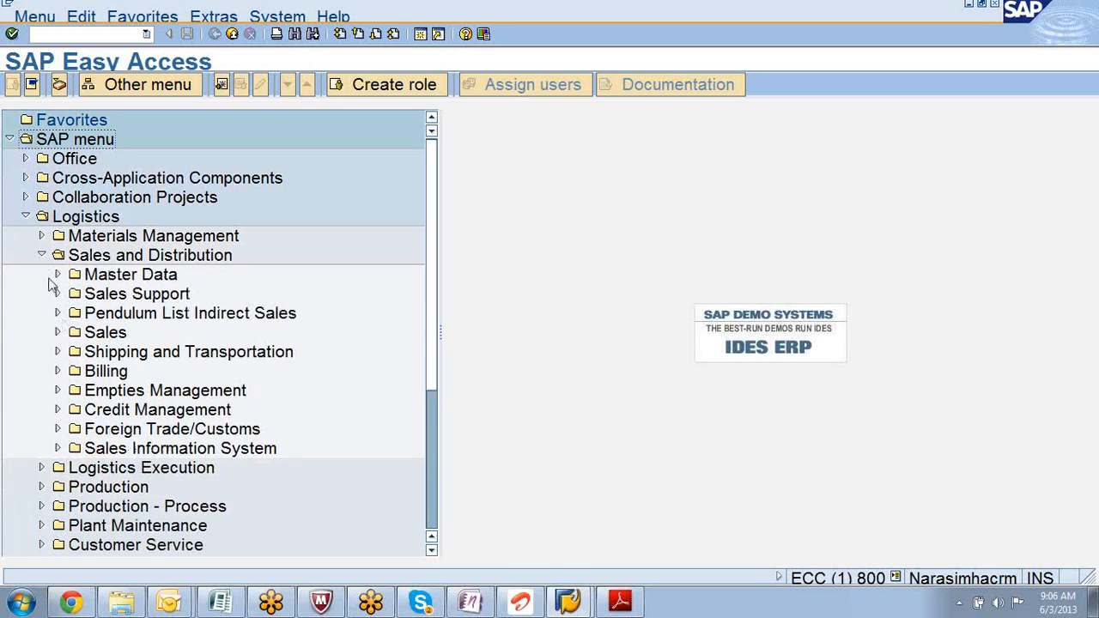
left_click(57, 275)
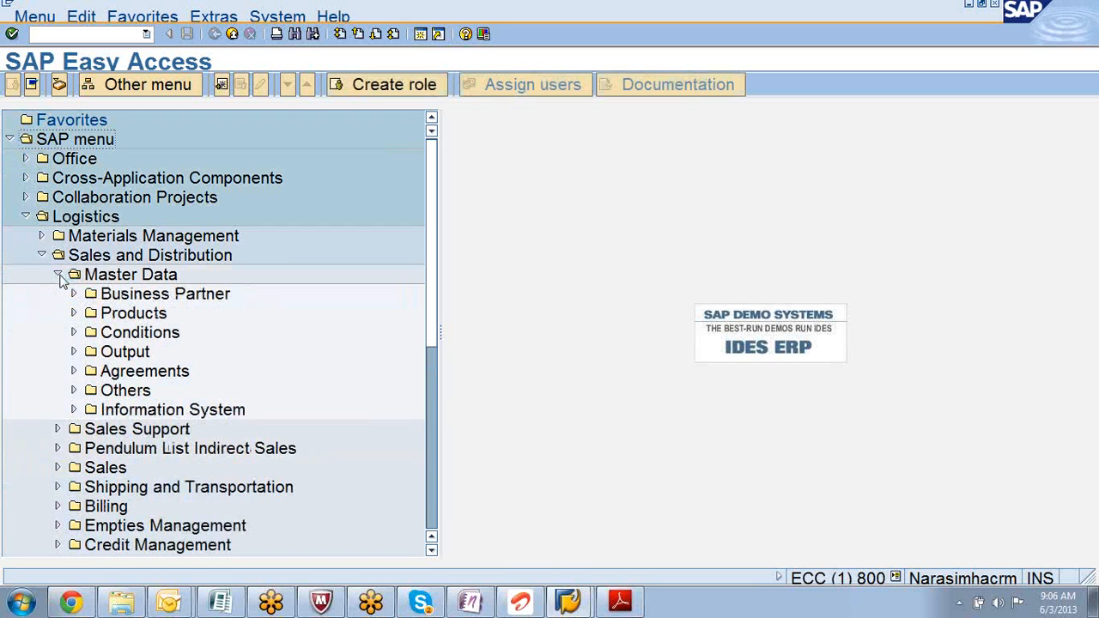
left_click(74, 333)
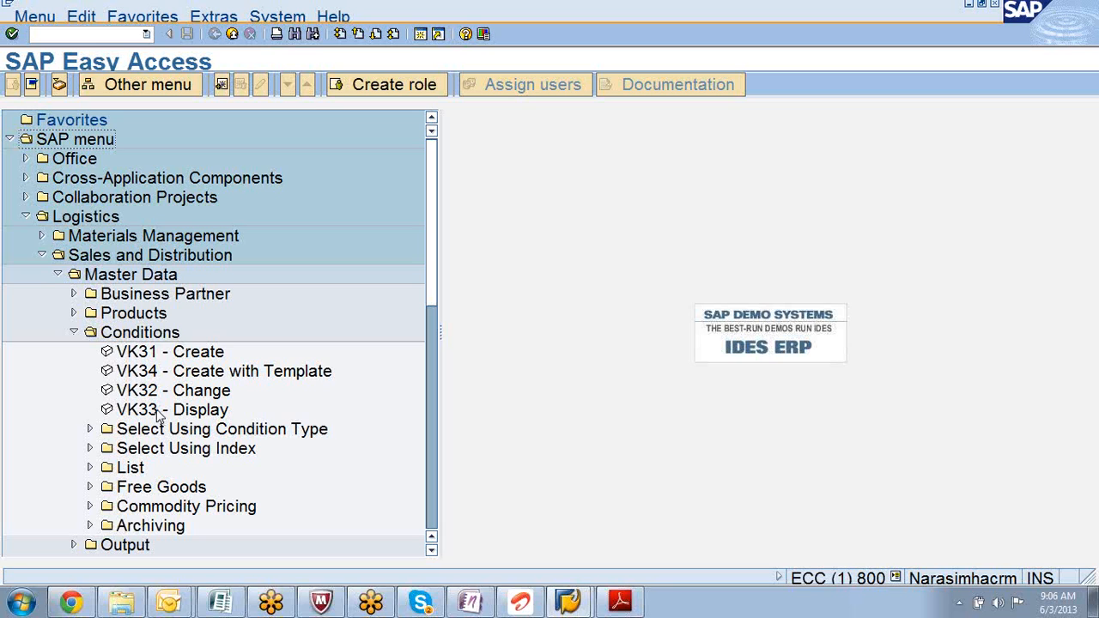
double_click(158, 410)
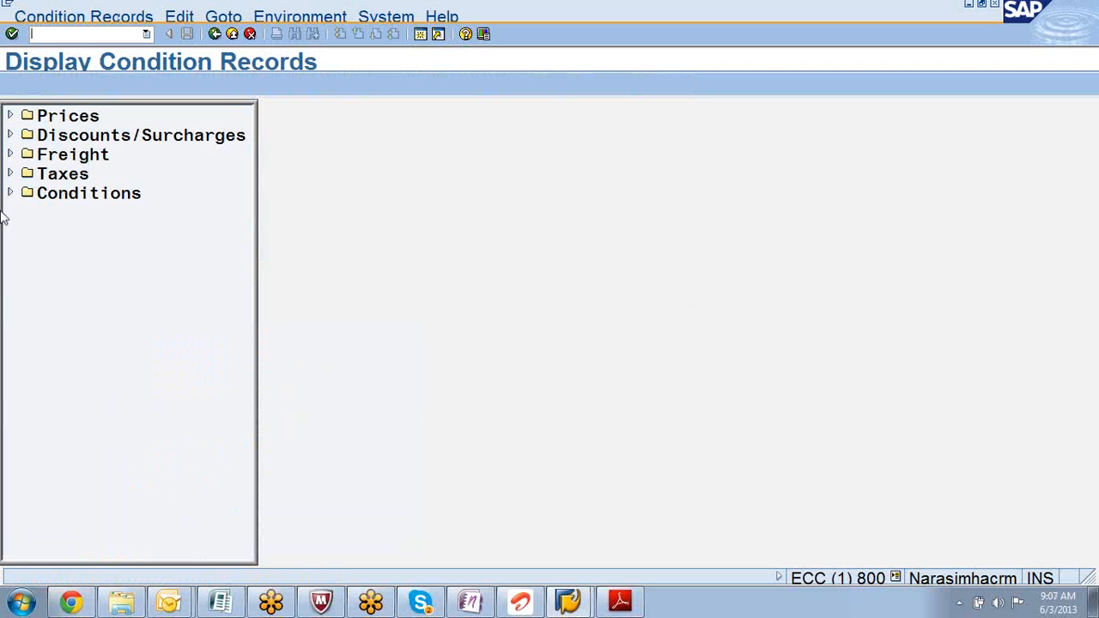
- Run the PR00 price list and individual price selections, dismissing the regeneration notices
left_click(10, 115)
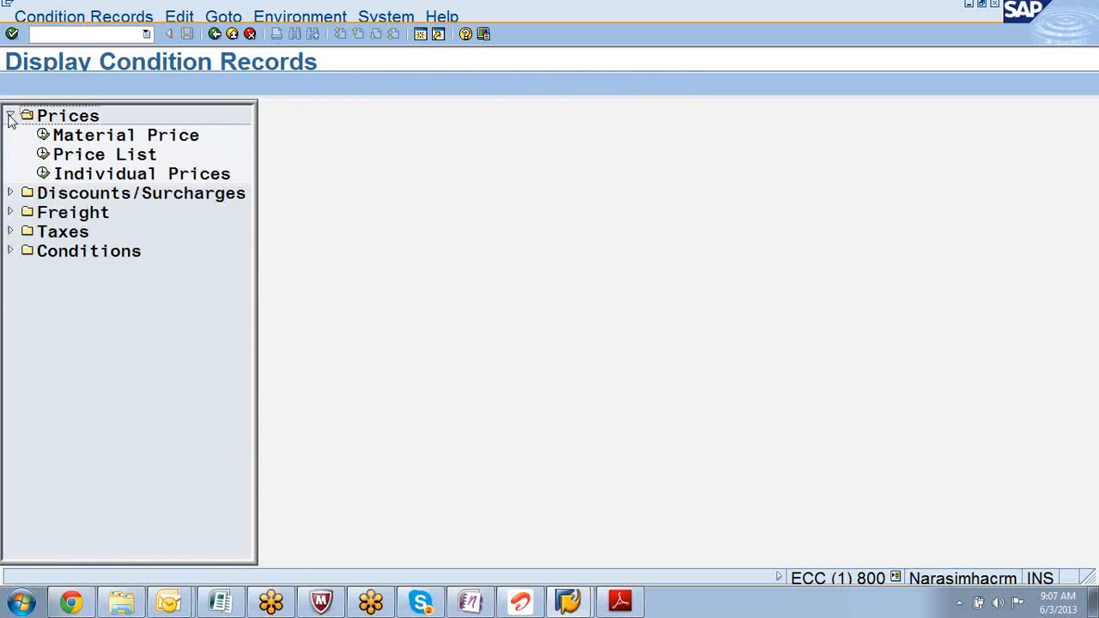
double_click(73, 156)
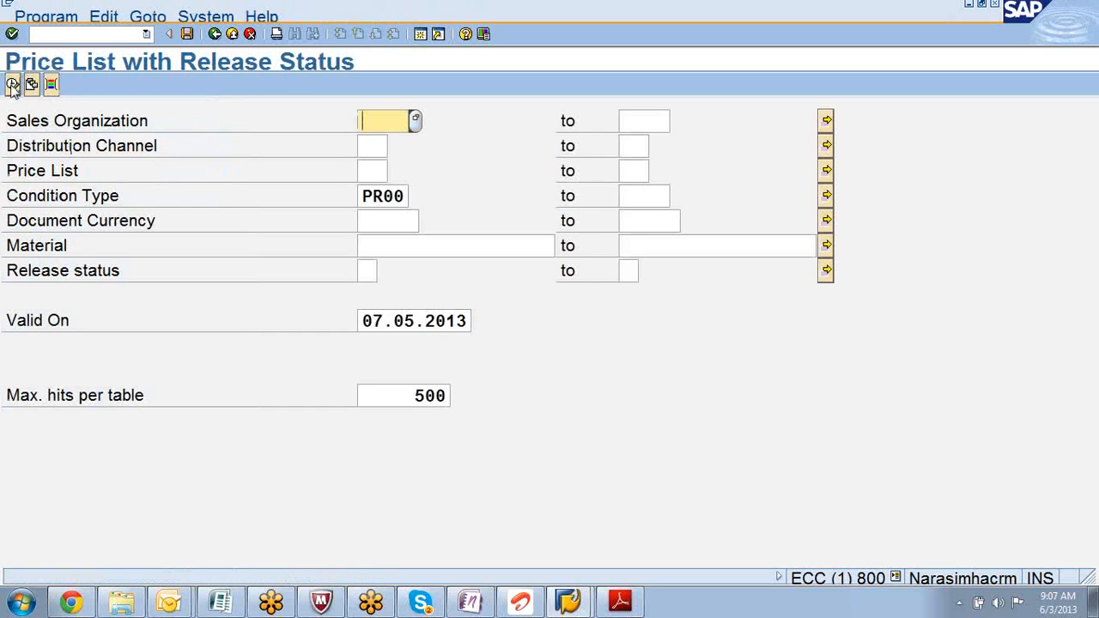
left_click(13, 86)
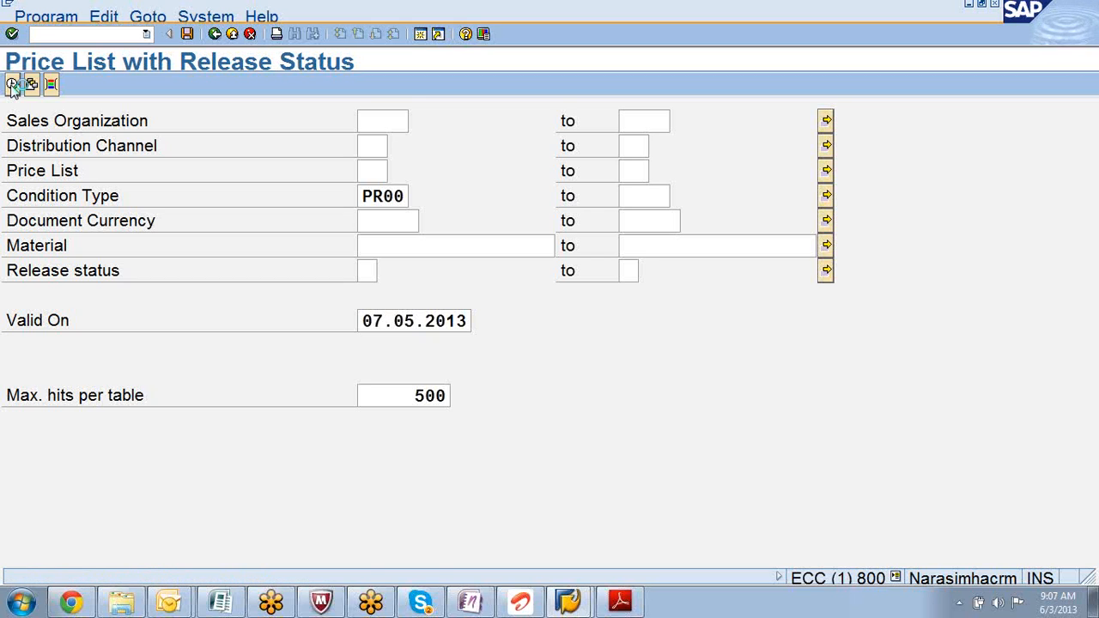
left_click(12, 86)
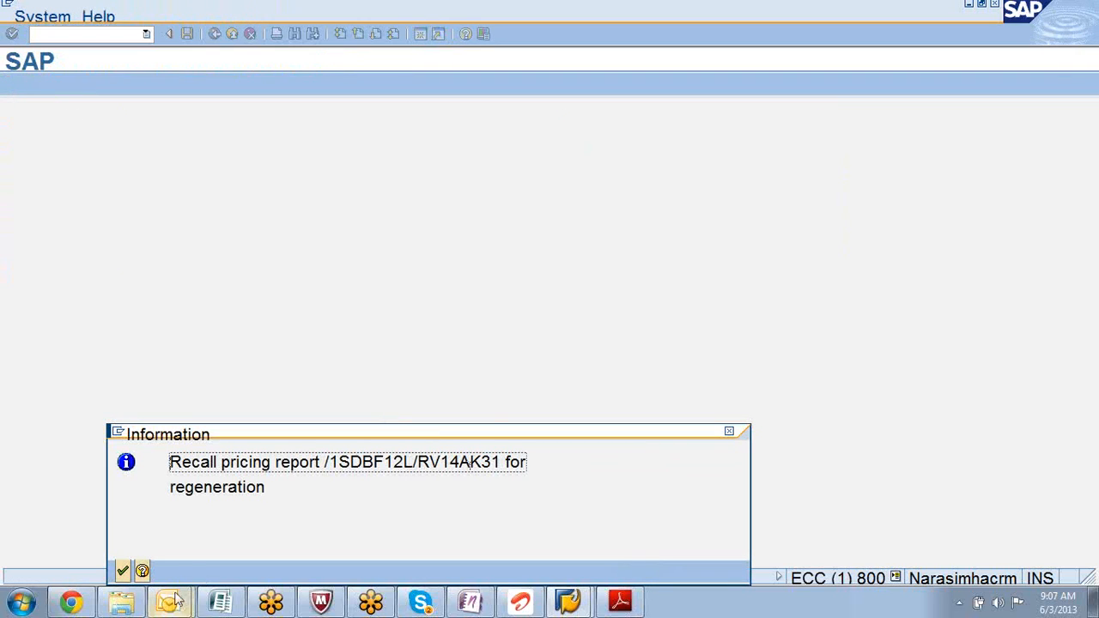
left_click(122, 572)
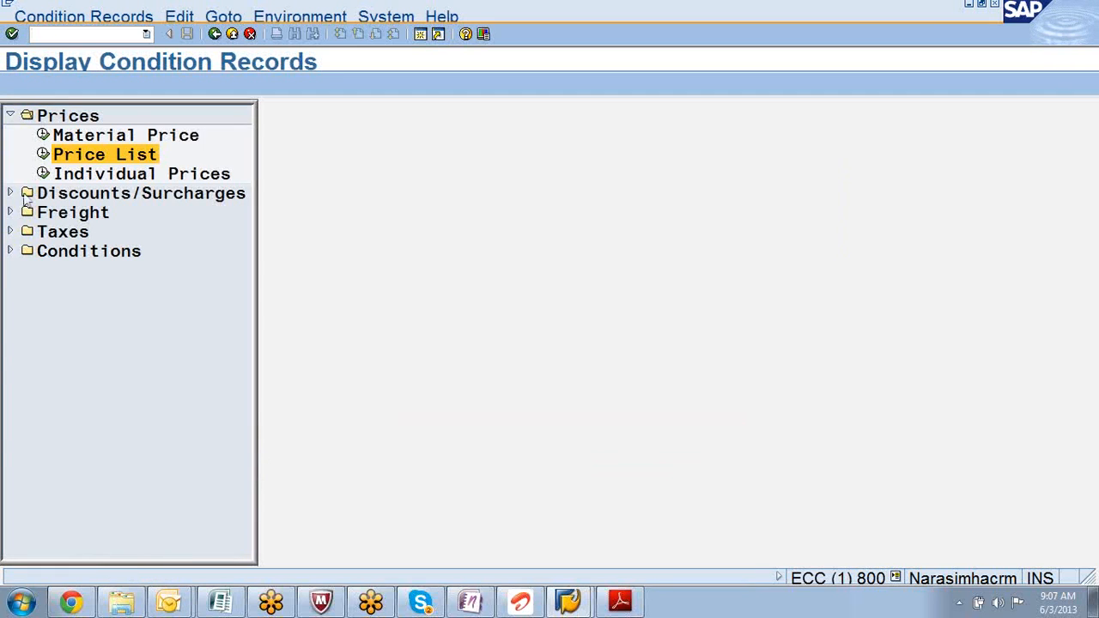
left_click(84, 179)
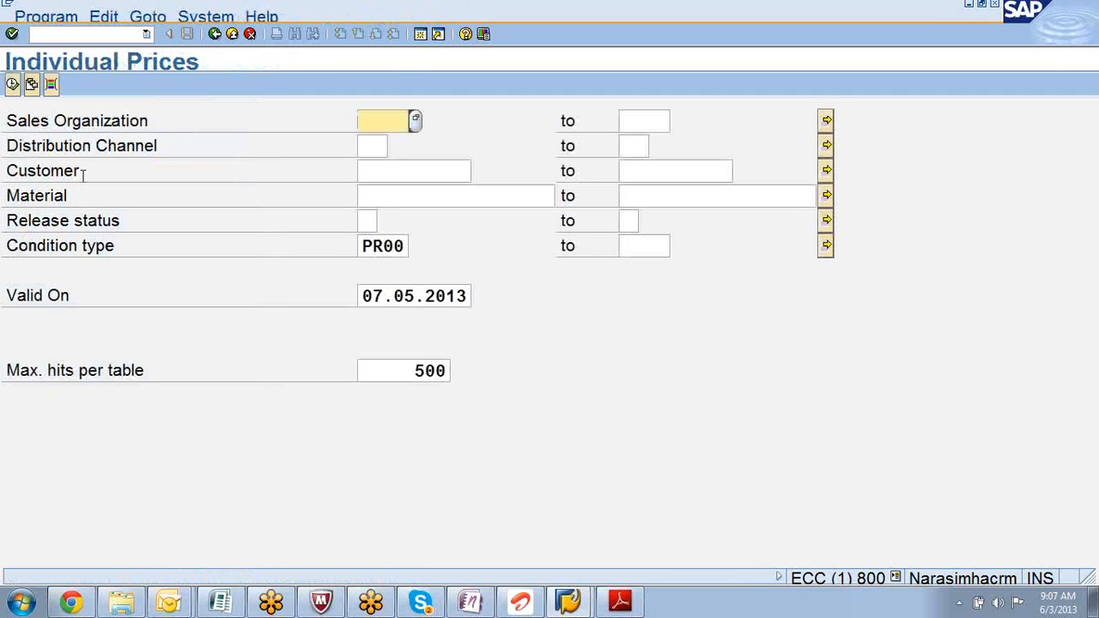
left_click(13, 85)
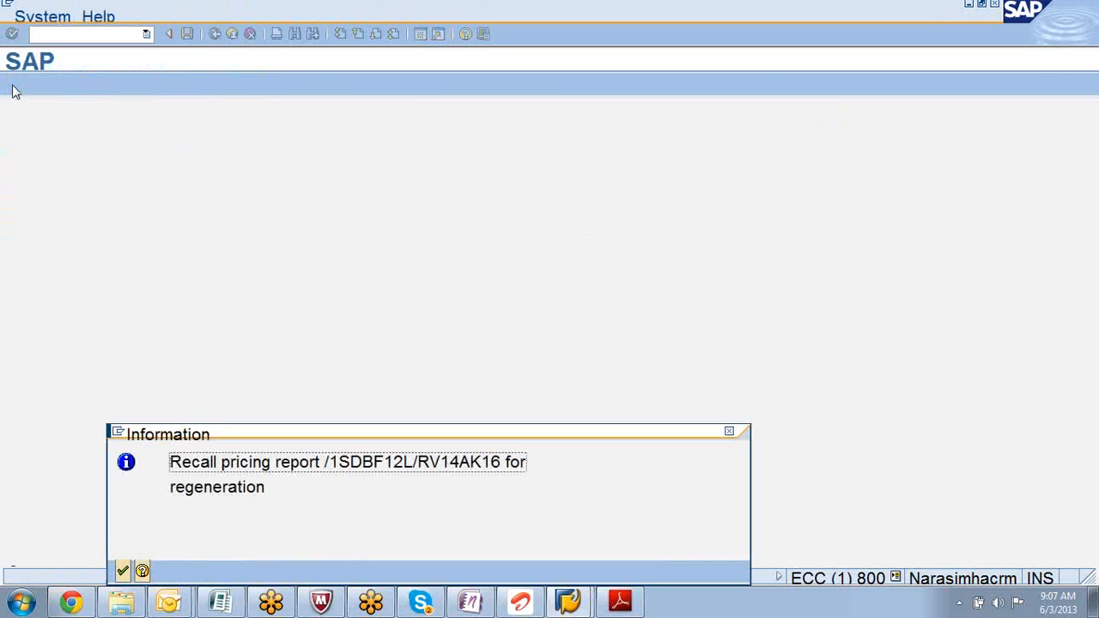
left_click(123, 572)
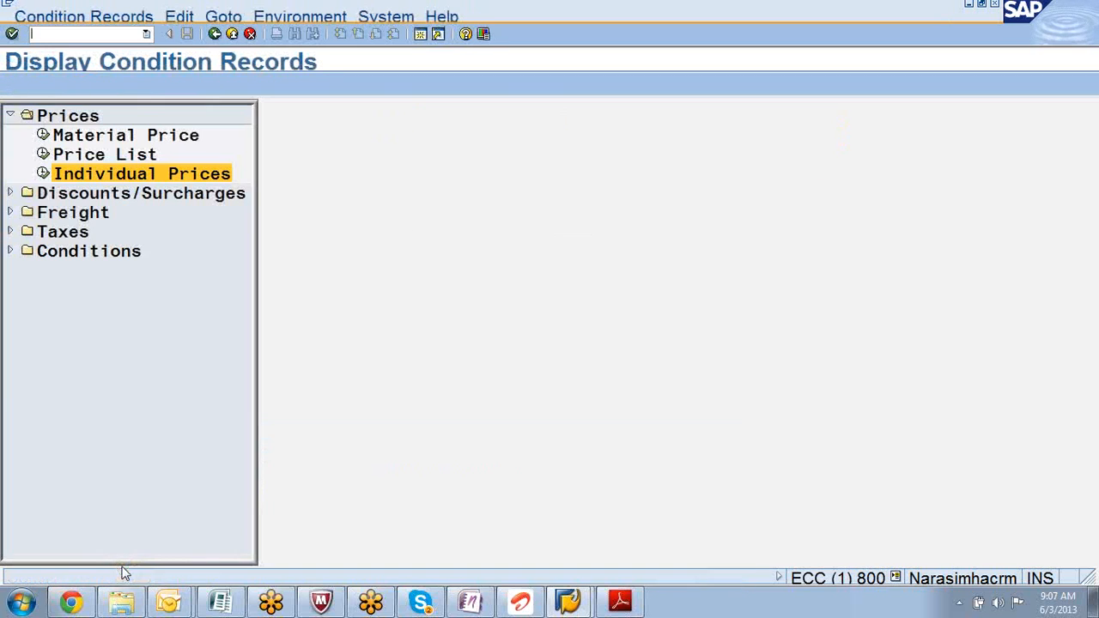
- Run the Material Price selection, check the regeneration message help, and expand Conditions
double_click(90, 135)
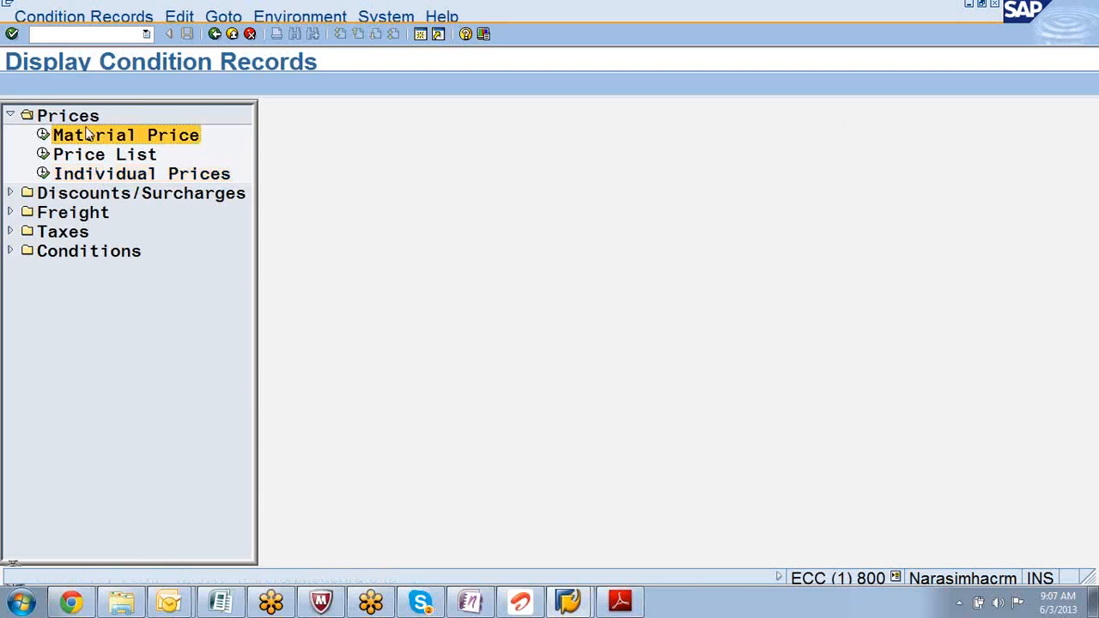
left_click(12, 84)
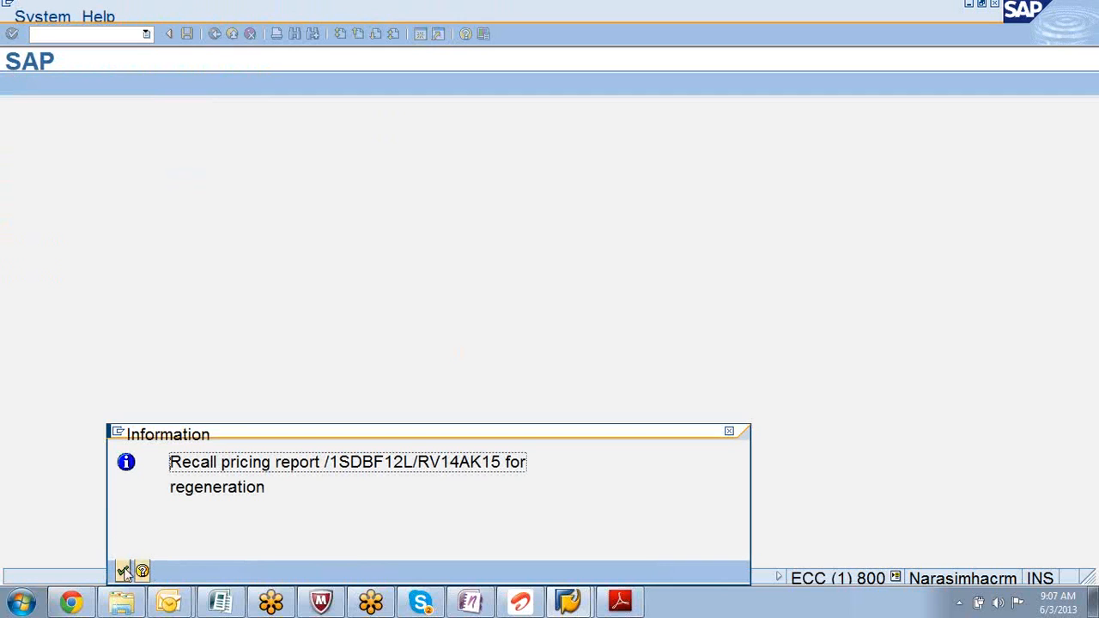
left_click(143, 571)
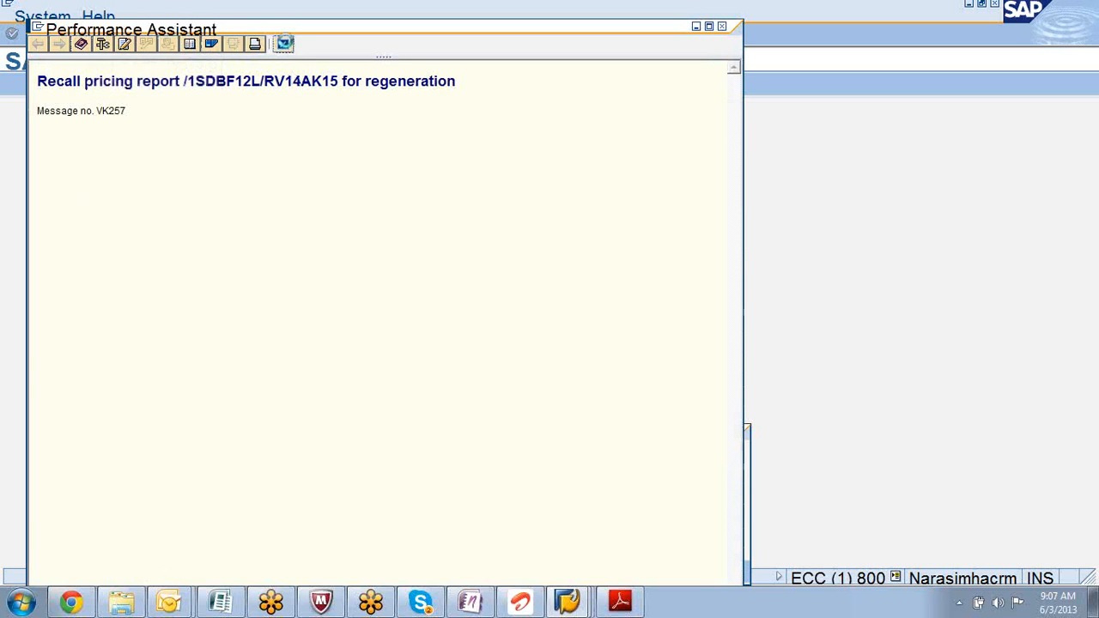
left_click(284, 43)
left_click(124, 571)
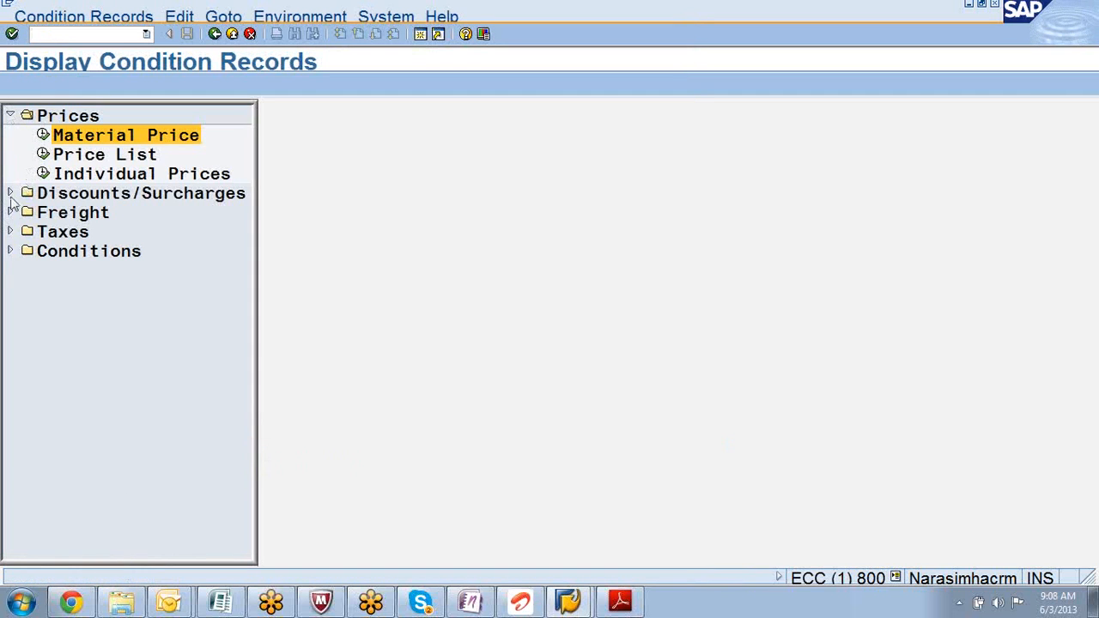
left_click(10, 250)
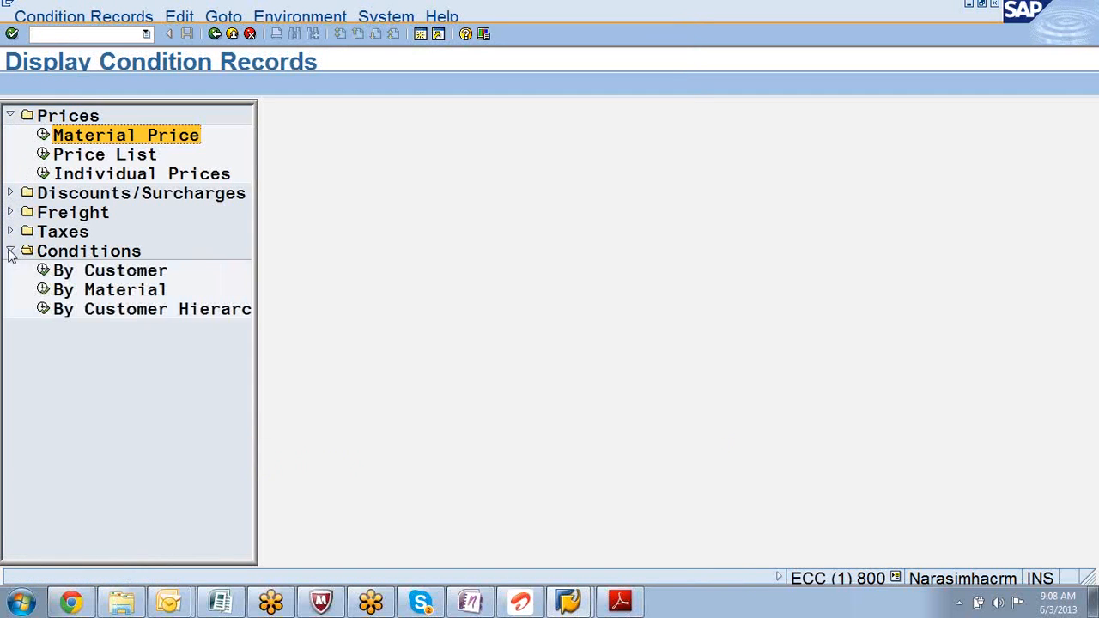
- Run By Material and switch to sales org 0005/12, showing prices 1.499,00, 59,99 and 49,99 EUR
left_click(121, 294)
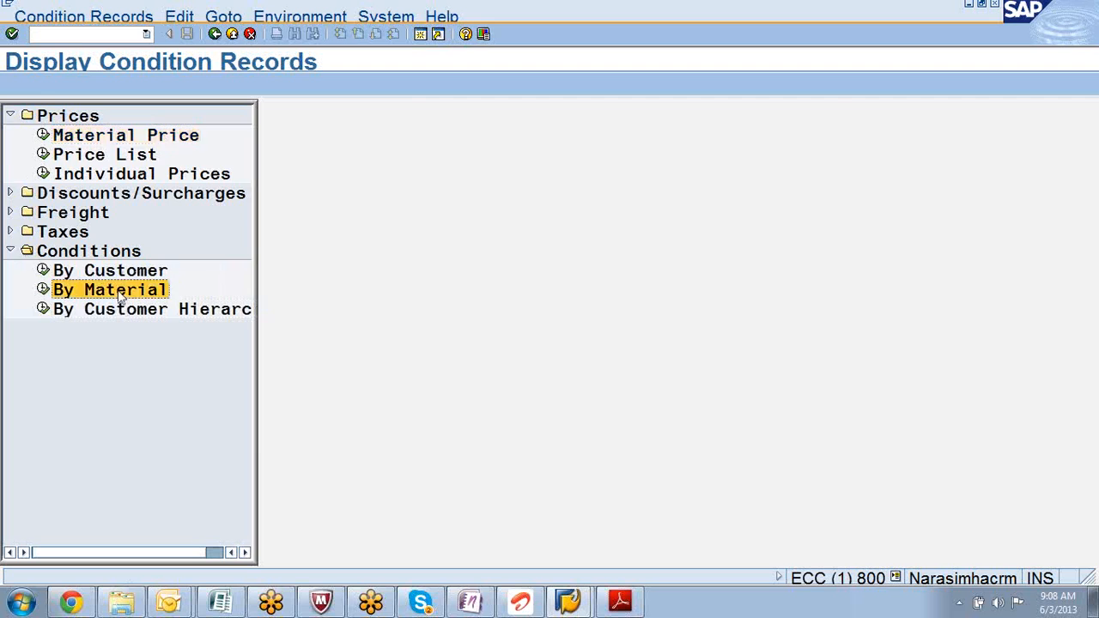
double_click(120, 294)
left_click(13, 85)
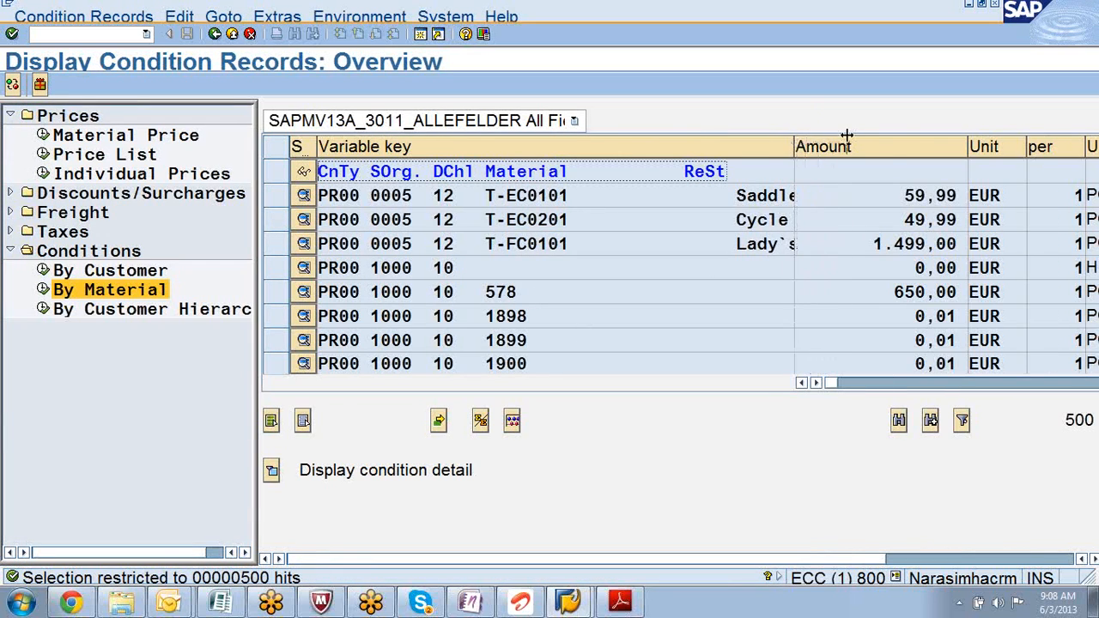
left_click_drag(795, 137, 847, 135)
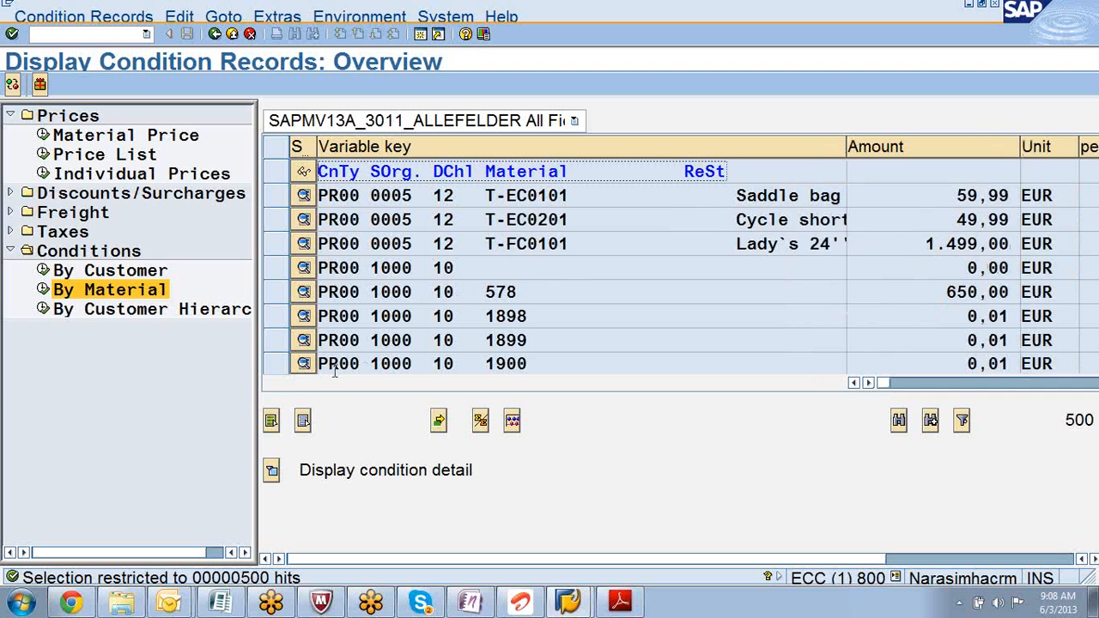
left_click(304, 340)
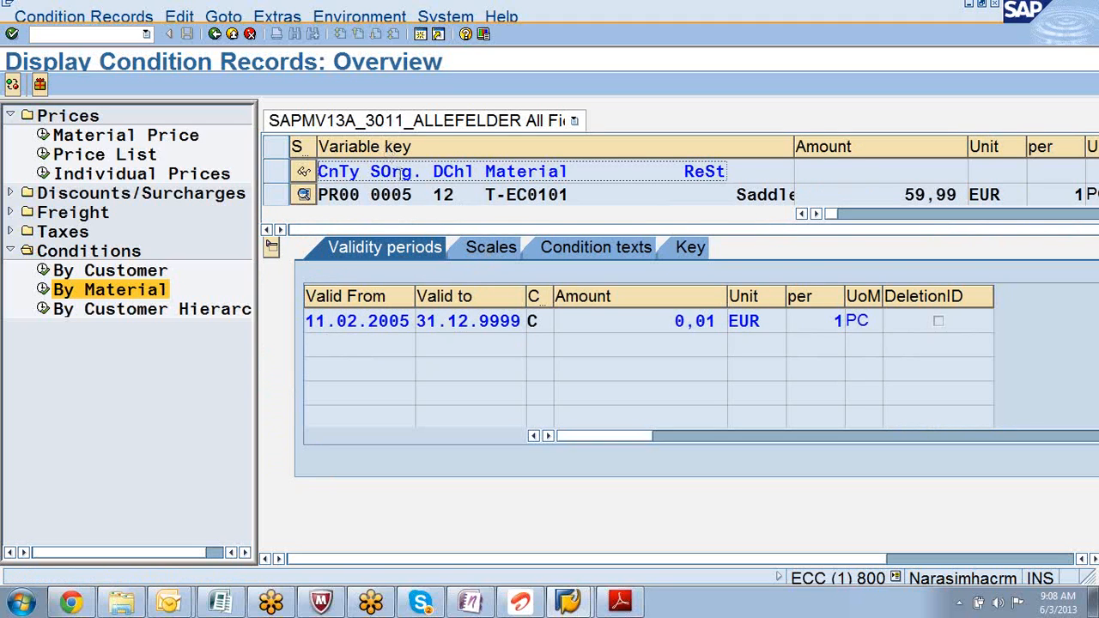
left_click(399, 173)
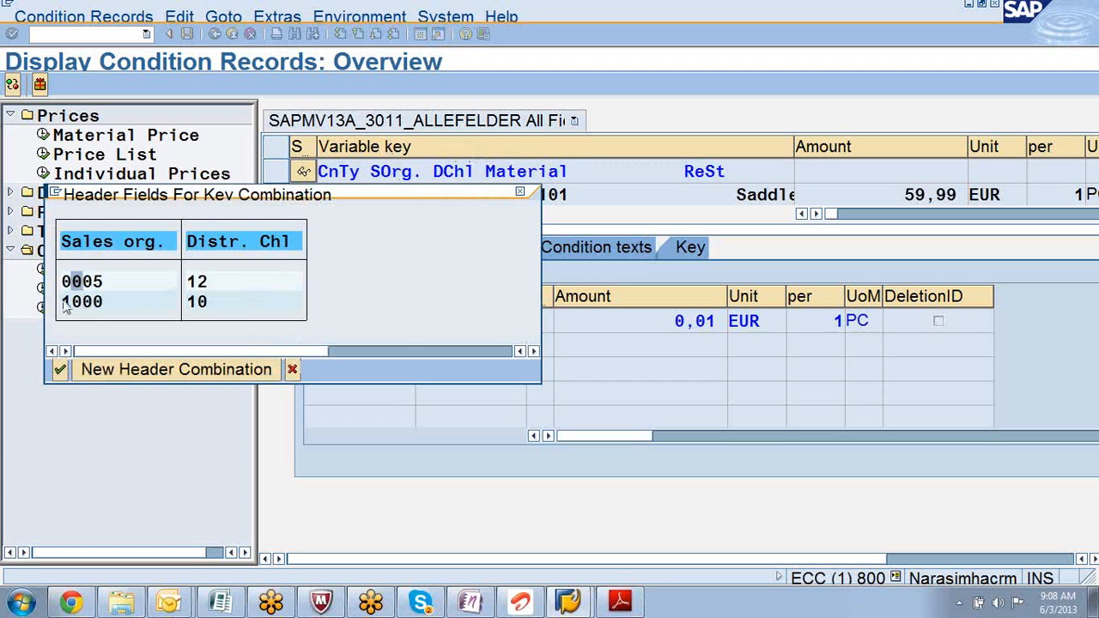
double_click(84, 283)
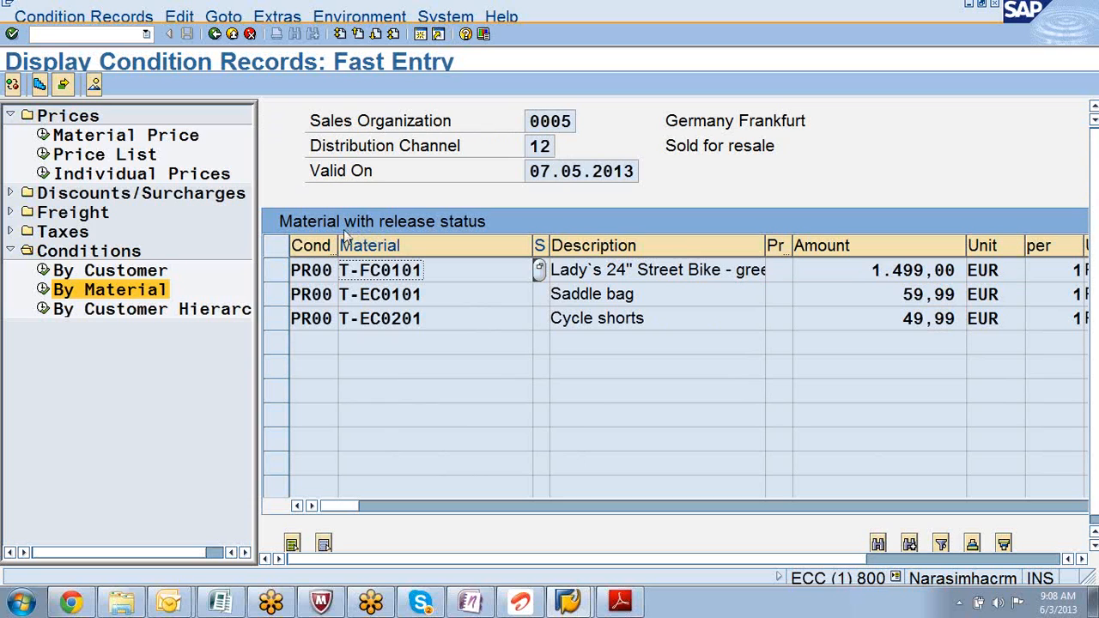
- Widen the Cond column and check the recent transactions list and system details
left_click_drag(340, 246, 380, 246)
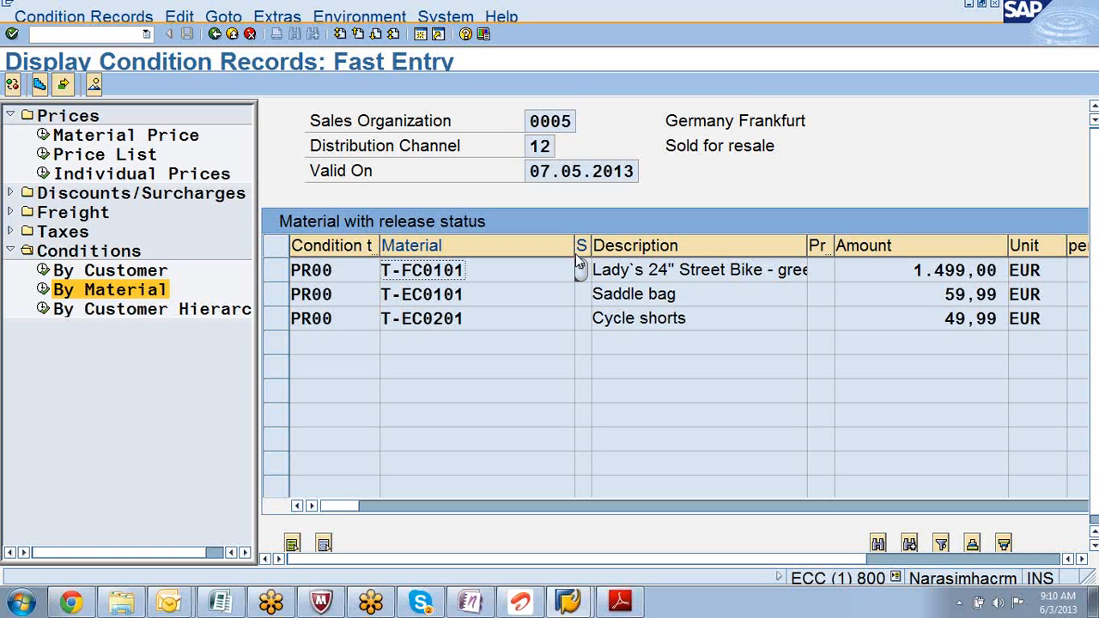
left_click(146, 33)
left_click(229, 85)
left_click(896, 578)
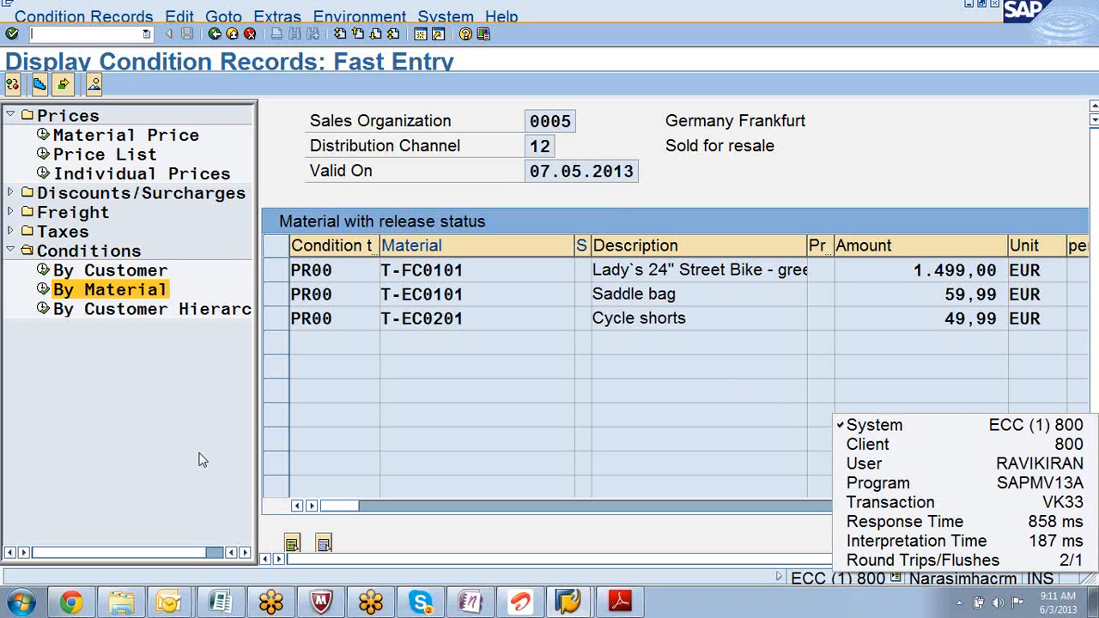
- Collapse the Conditions and Prices groups, then re-expand Conditions
left_click(11, 251)
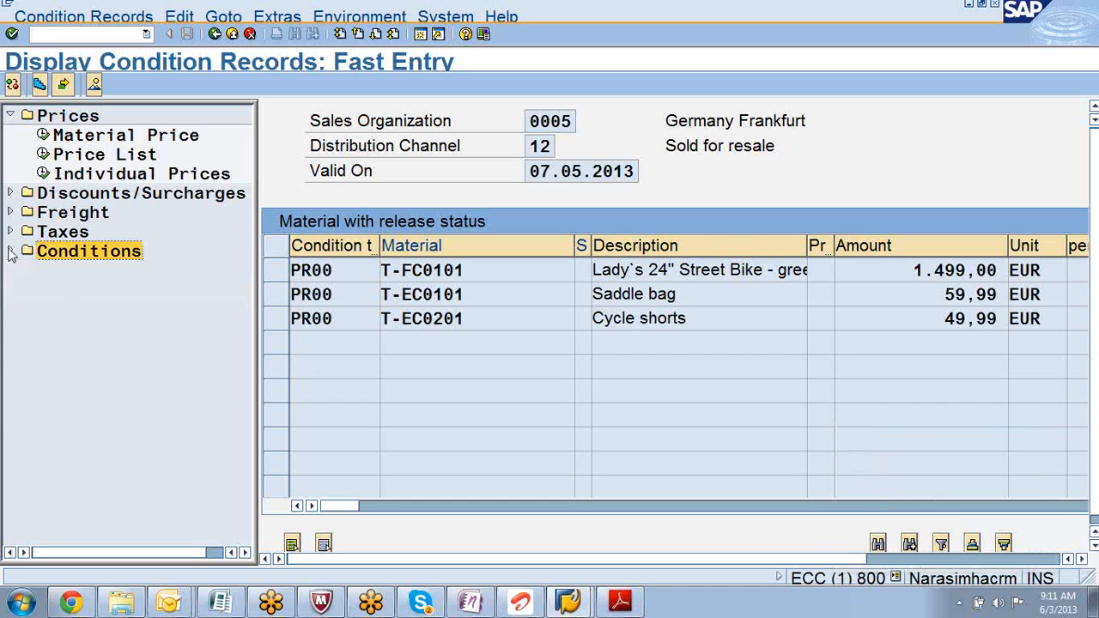
left_click(9, 116)
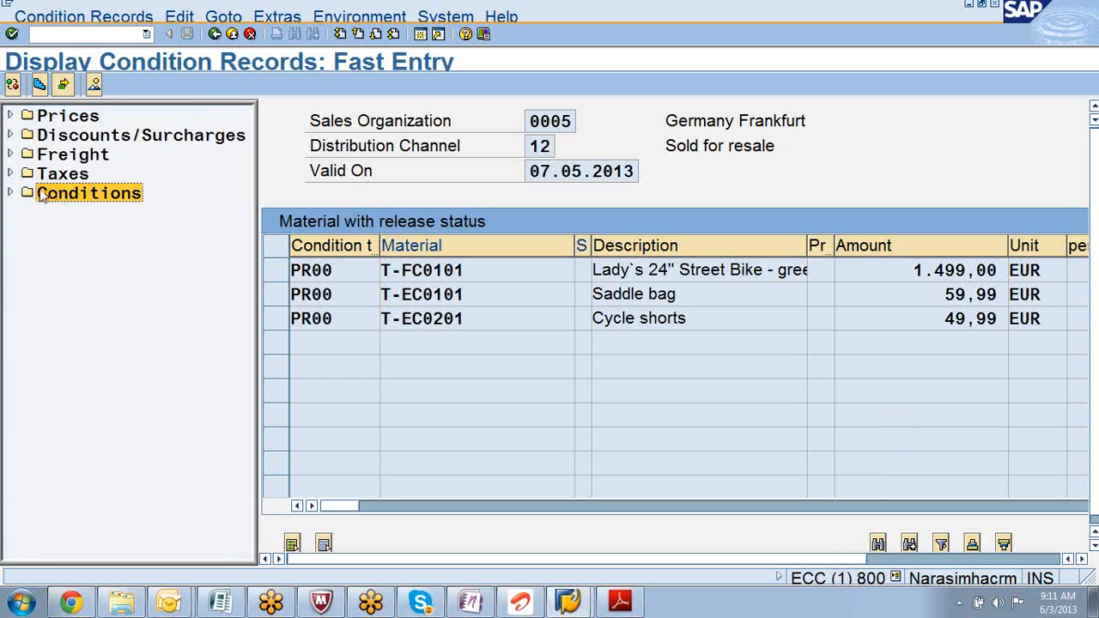
left_click(10, 193)
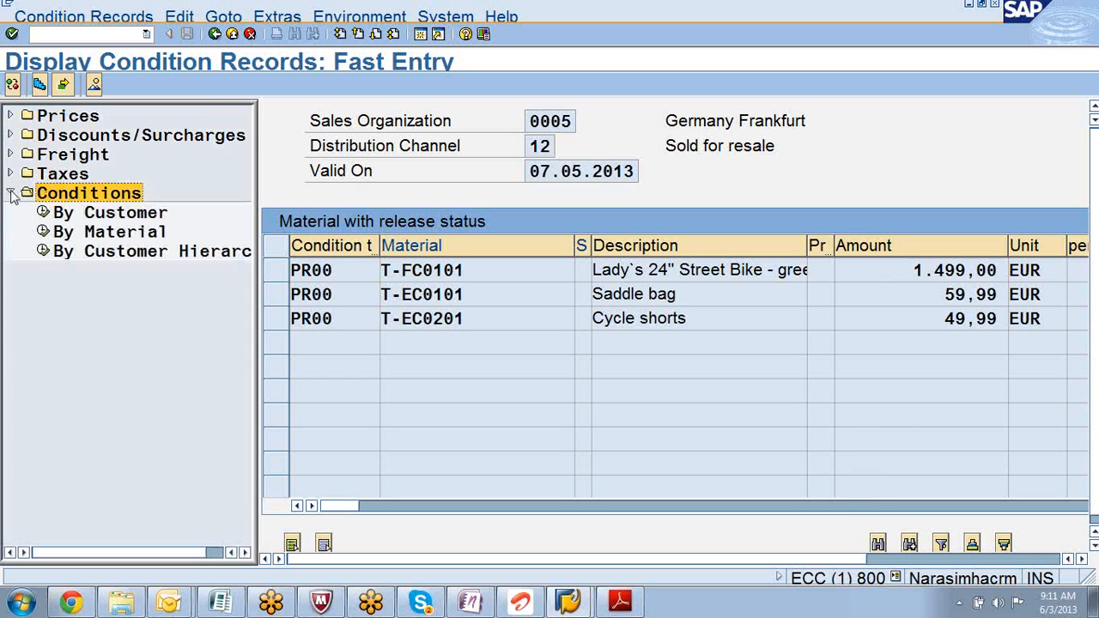
- Reopen the By Material price selection from the condition records tree and check system details
double_click(49, 234)
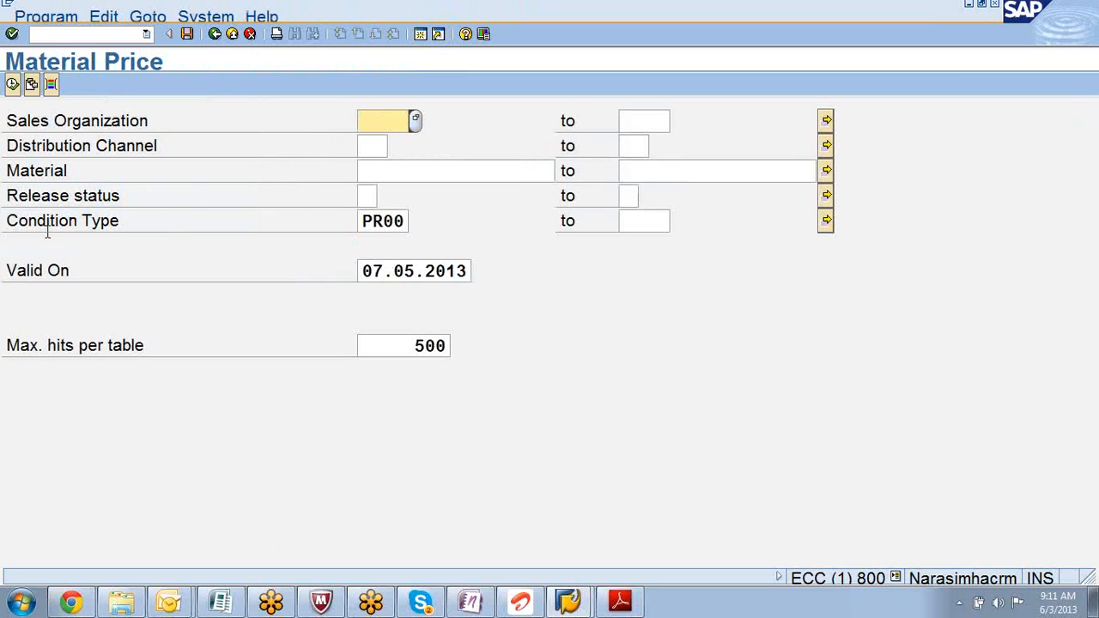
left_click(215, 34)
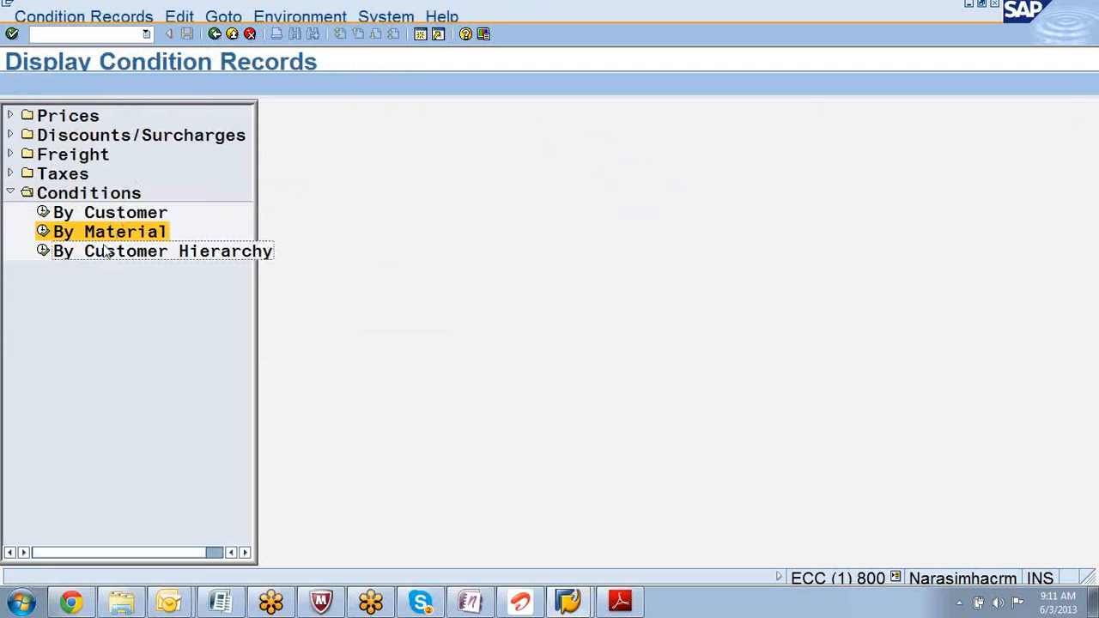
left_click(89, 194)
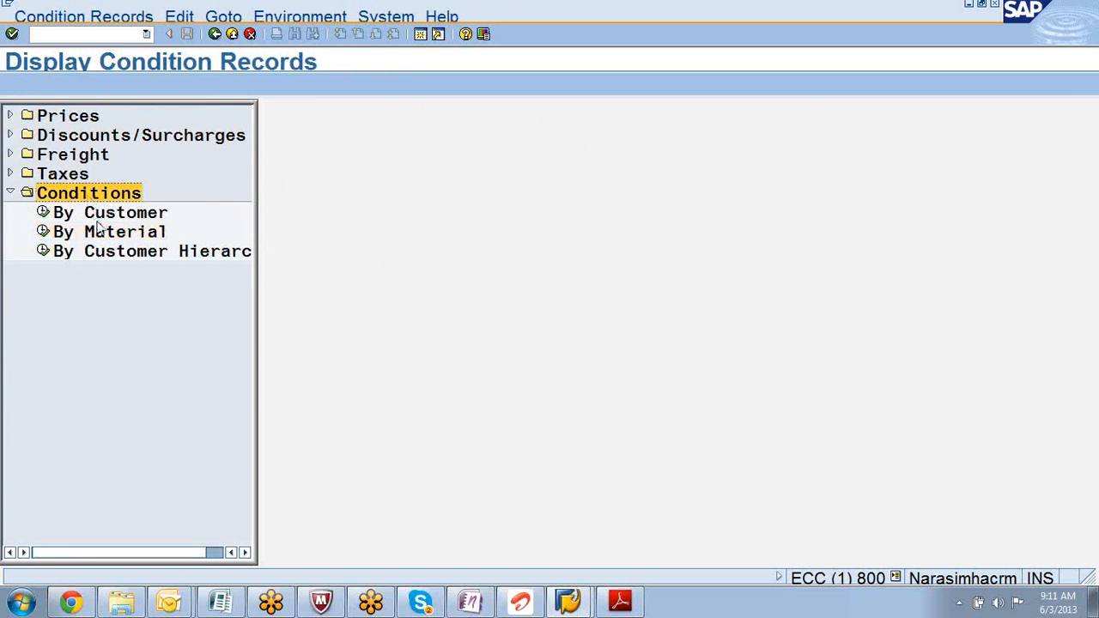
double_click(100, 231)
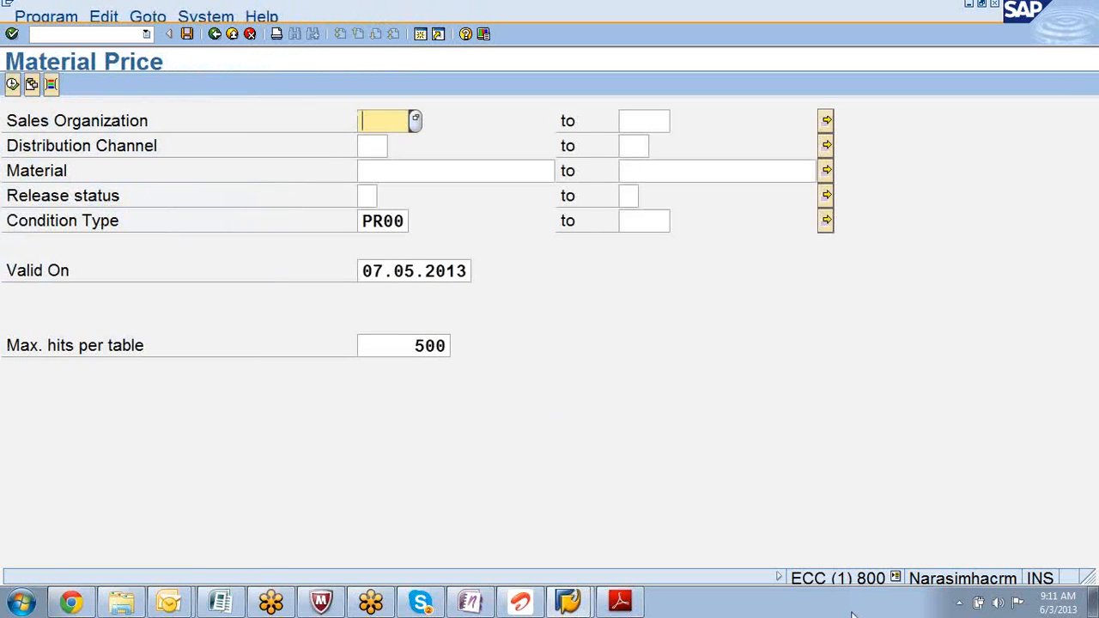
left_click(897, 578)
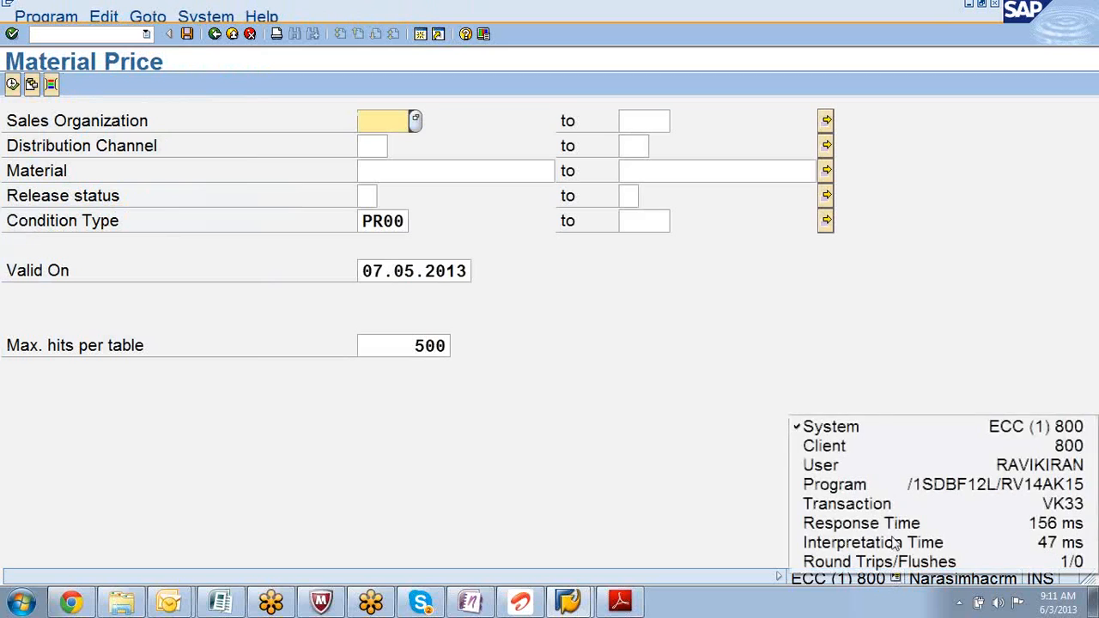
left_click(881, 382)
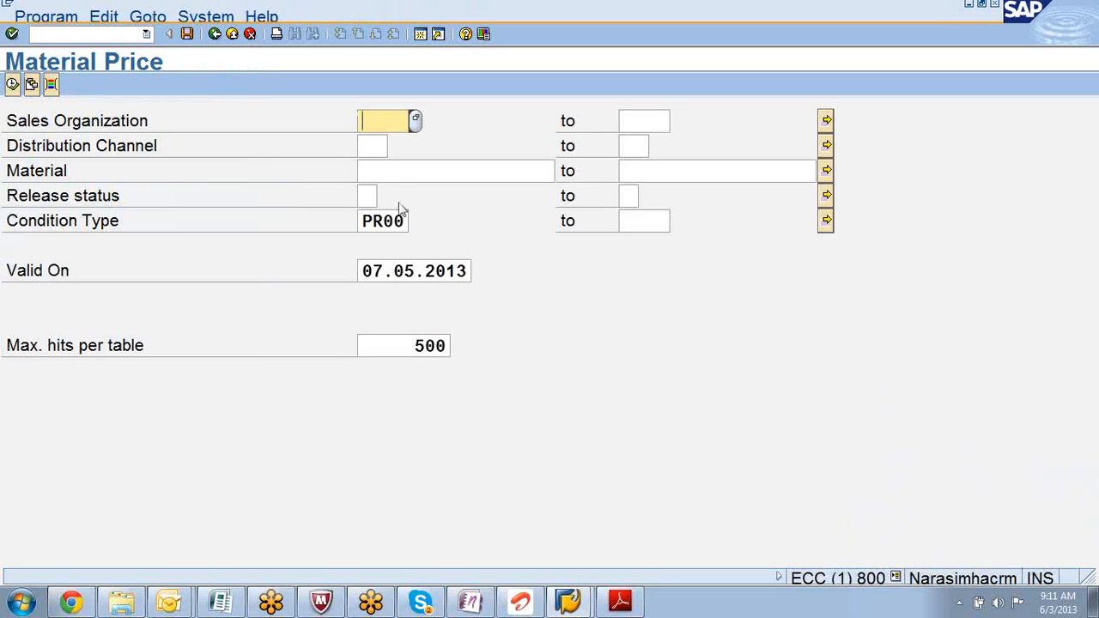
- List PR00 prices for material P-109: 3.500,00 EUR, 3.216,00 USD and 378.000 JPY
left_click(384, 176)
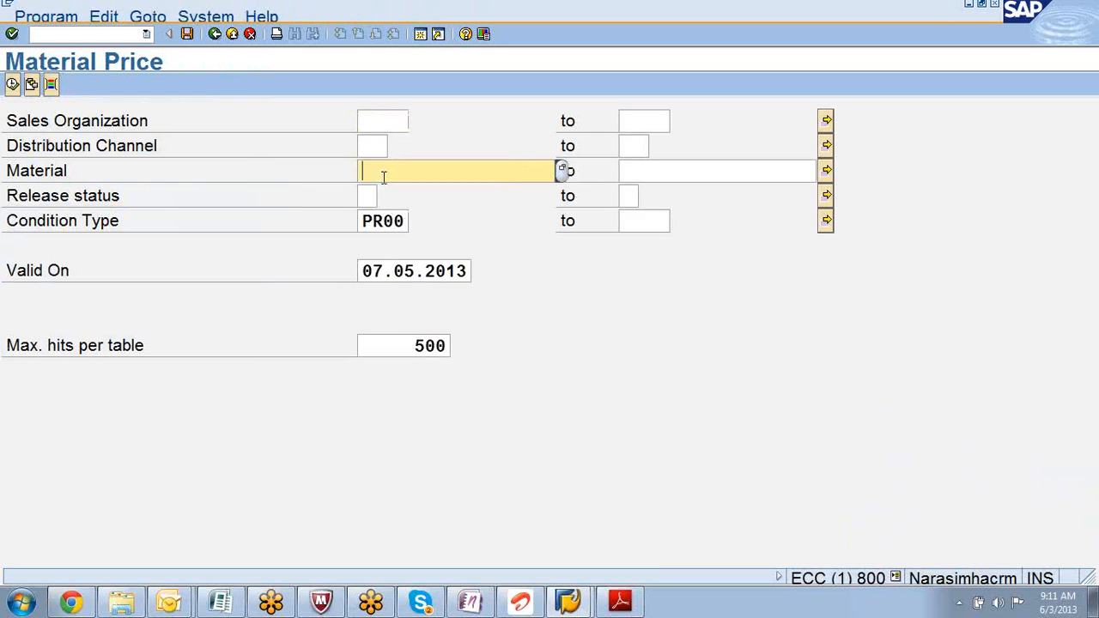
type("p-109")
key("Return")
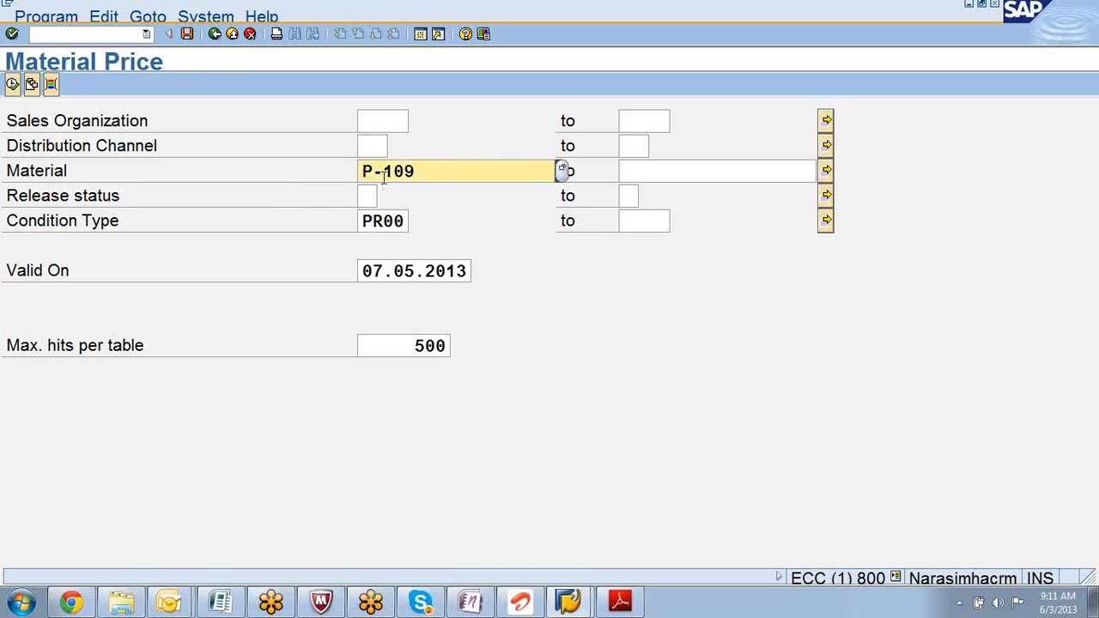
left_click(12, 84)
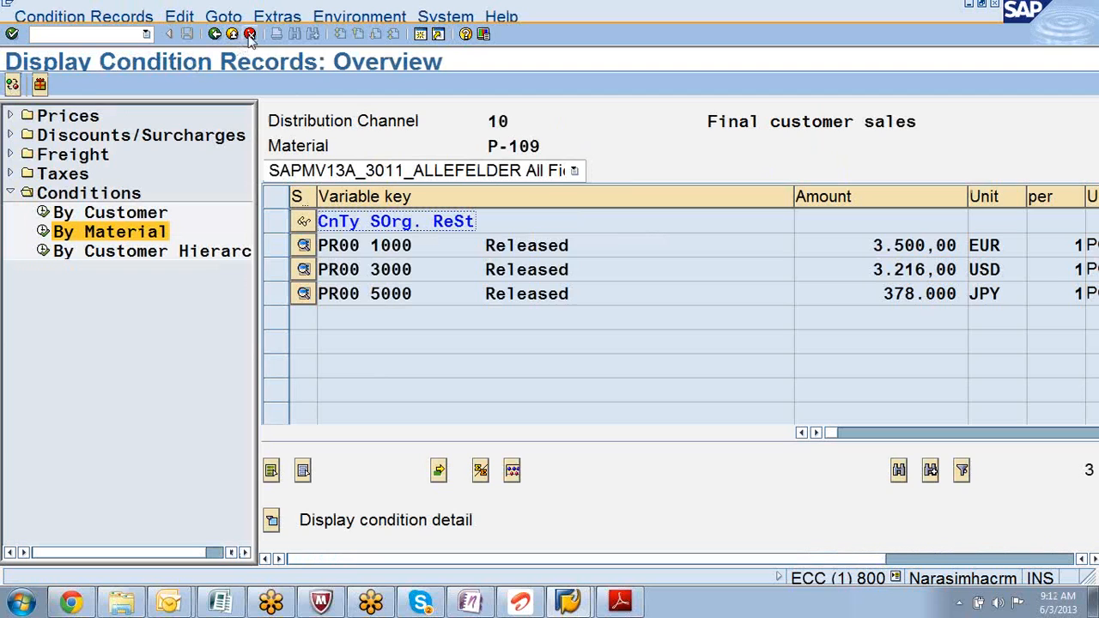
left_click(214, 35)
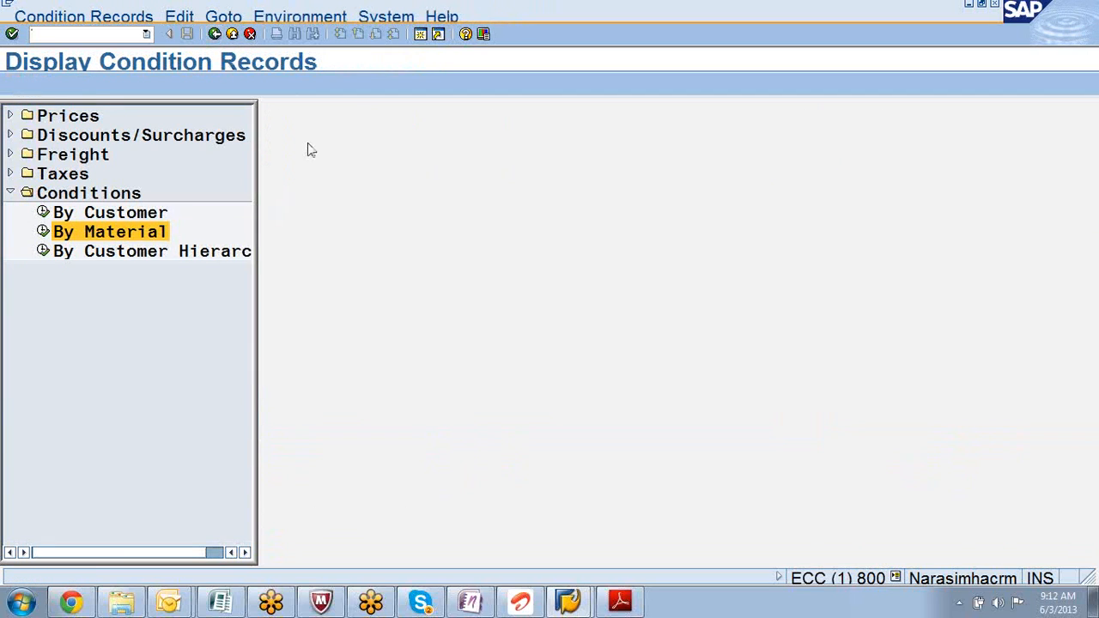
double_click(44, 234)
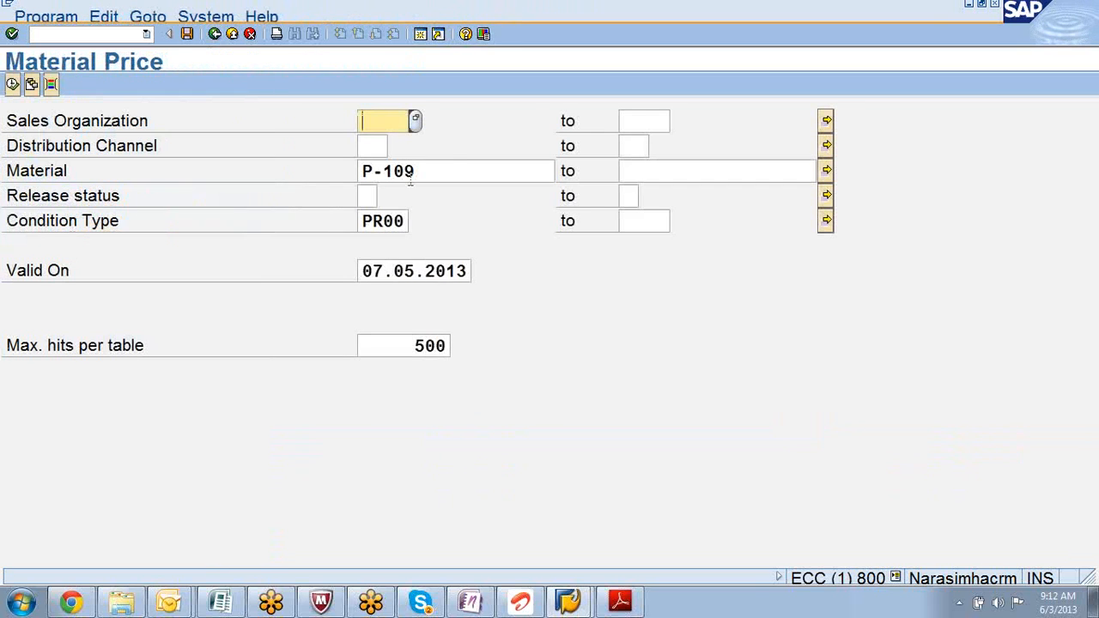
left_click_drag(447, 165, 368, 143)
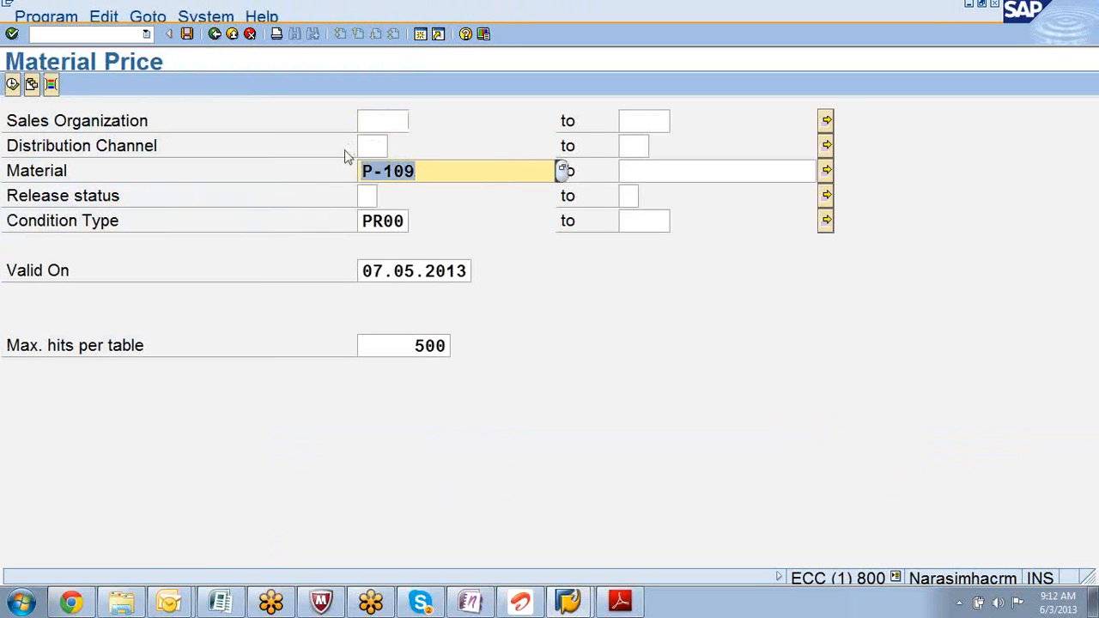
left_click(363, 222)
left_click_drag(362, 221, 410, 228)
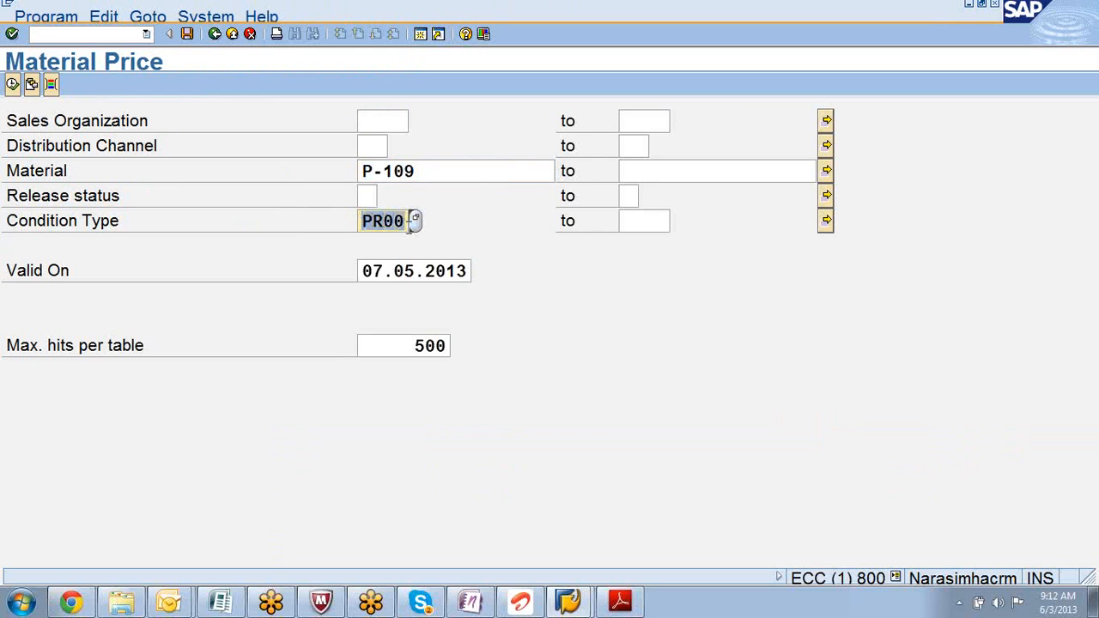
left_click(362, 271)
left_click_drag(362, 271, 507, 309)
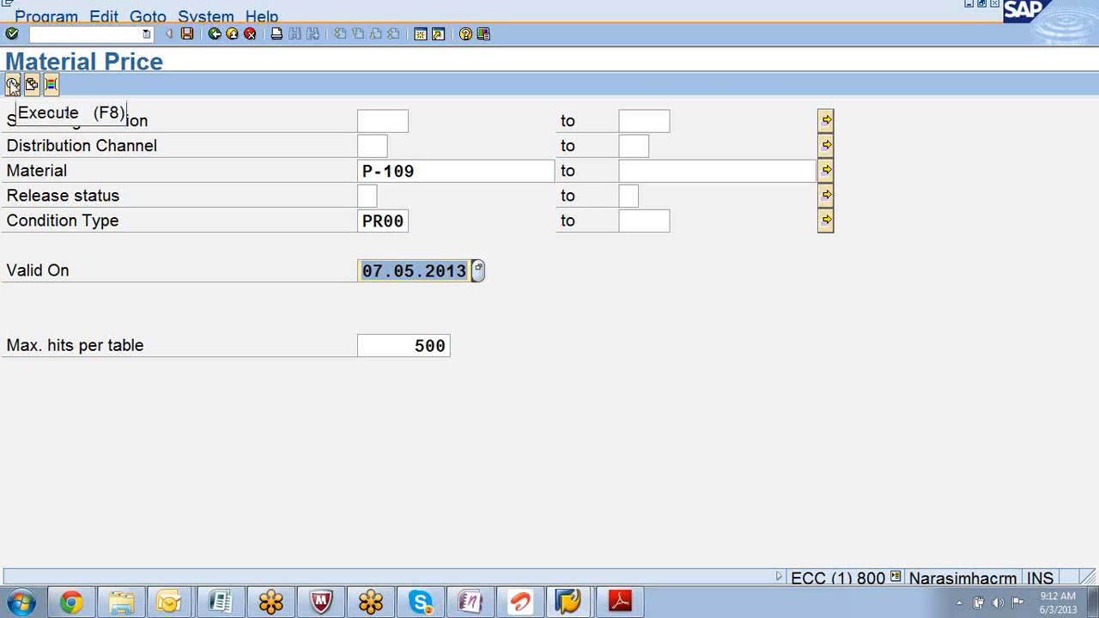
left_click(12, 86)
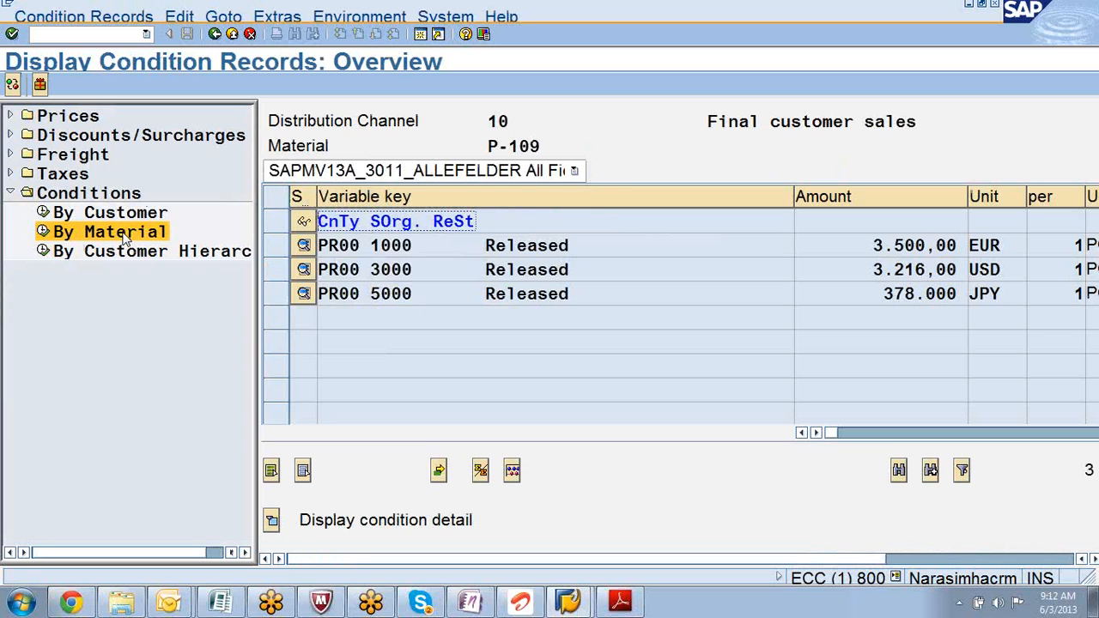
double_click(508, 121)
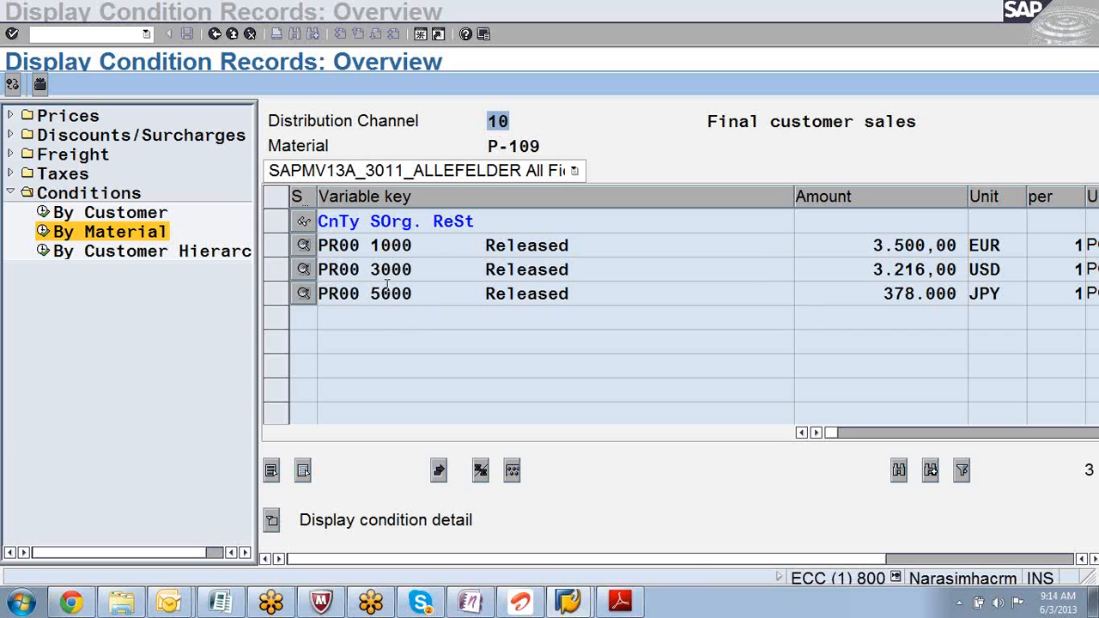
- Rerun the By Material selection for P-109 and open the sales org 1000 record's validity periods
left_click(303, 246)
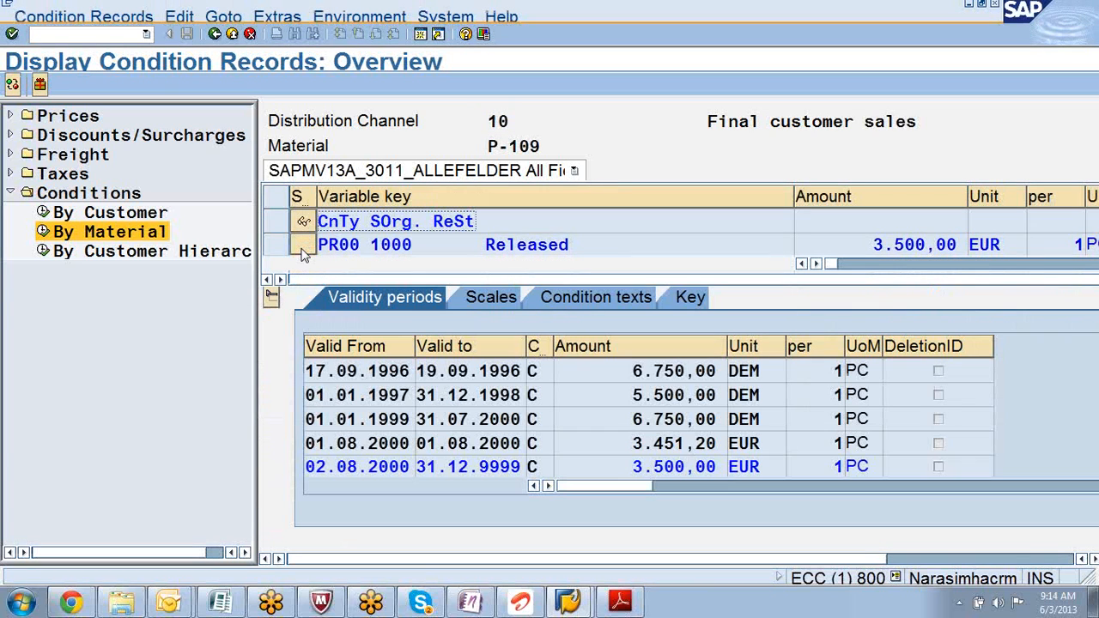
left_click(214, 33)
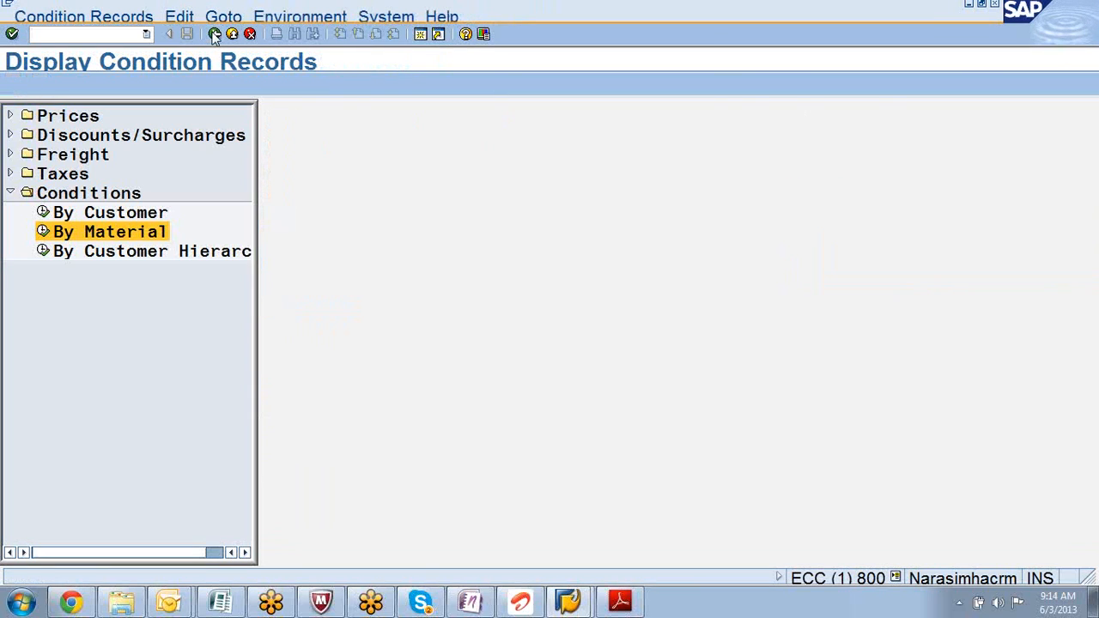
double_click(47, 234)
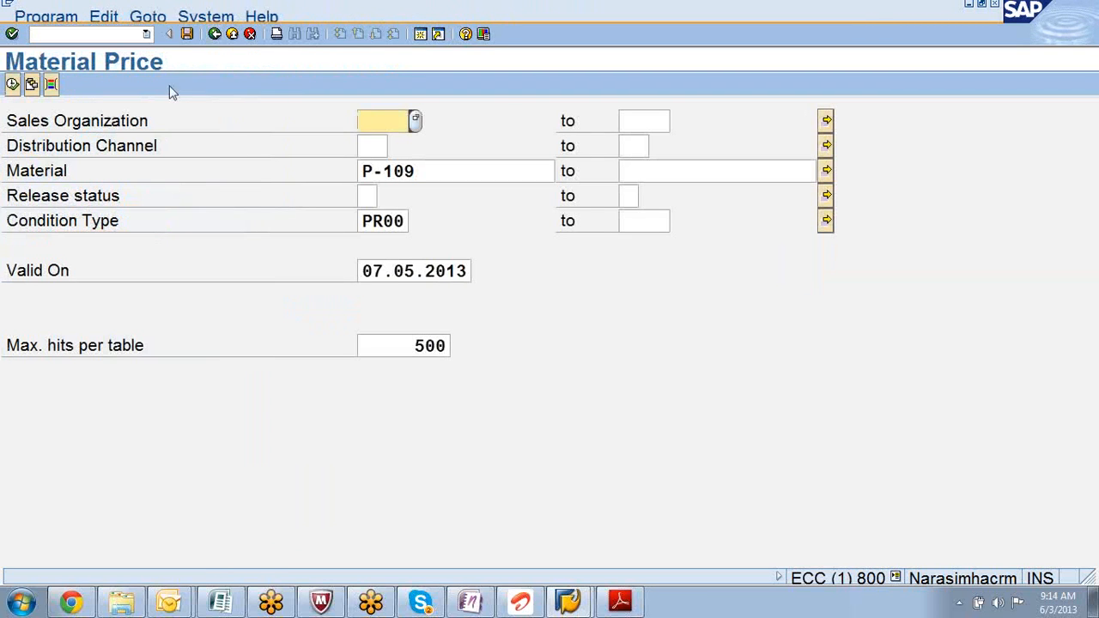
left_click(12, 84)
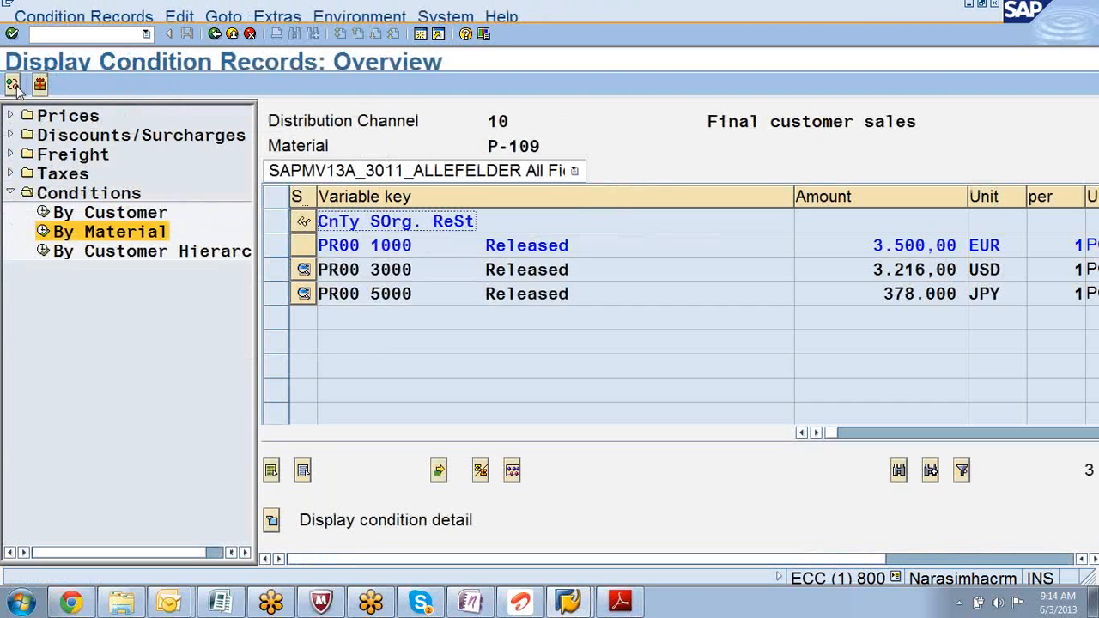
left_click(305, 251)
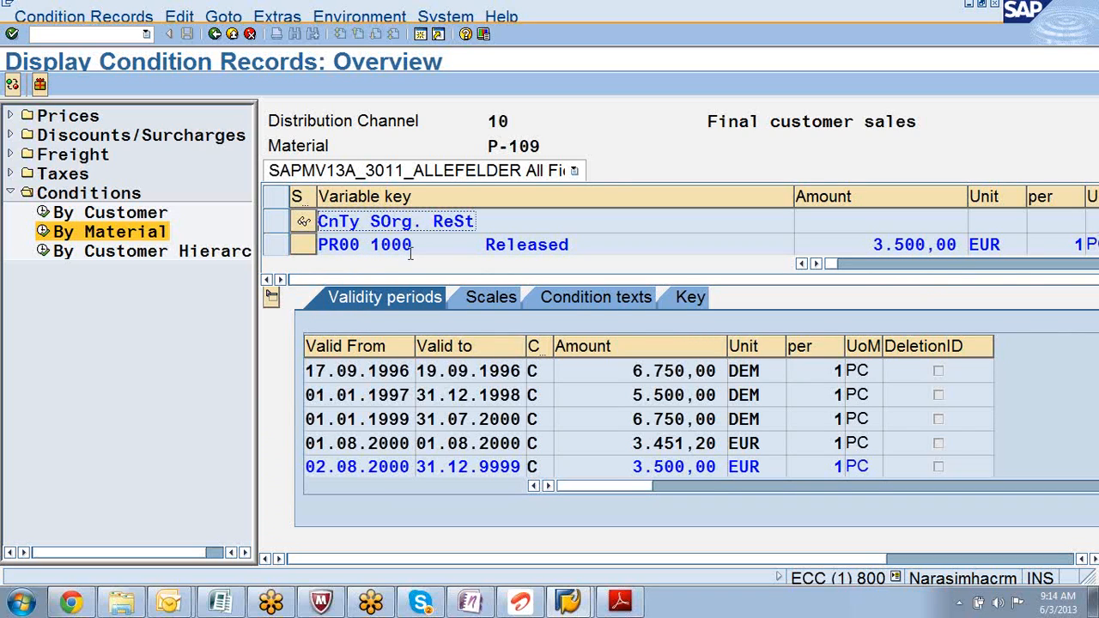
- Check scales and validity periods, then show the record key: condition table 304, Material with release status
left_click(486, 305)
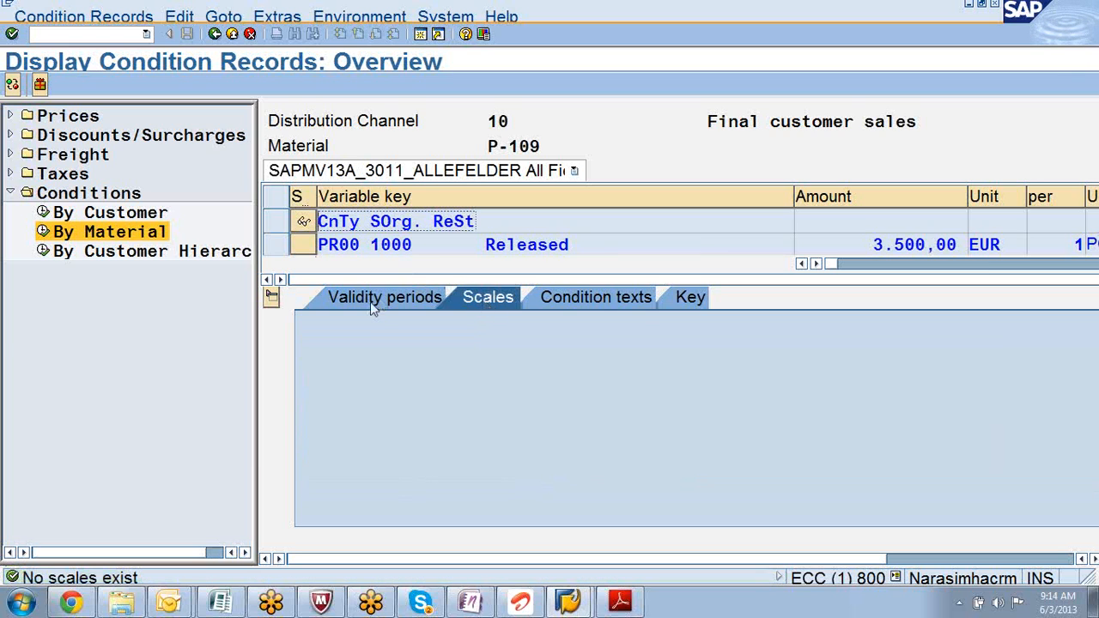
left_click(371, 300)
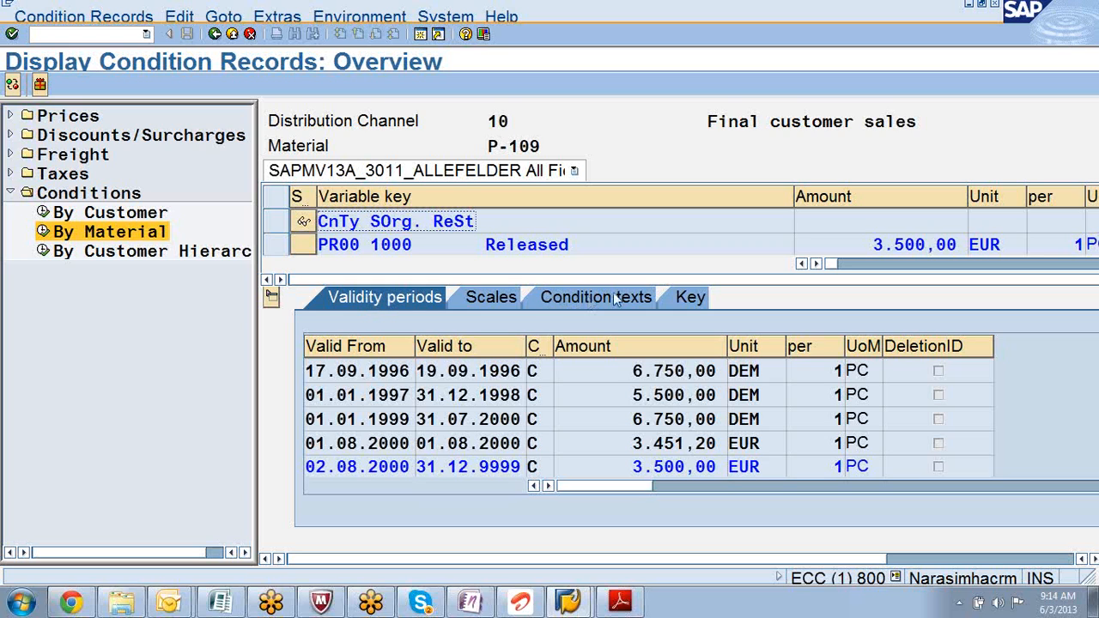
left_click(683, 296)
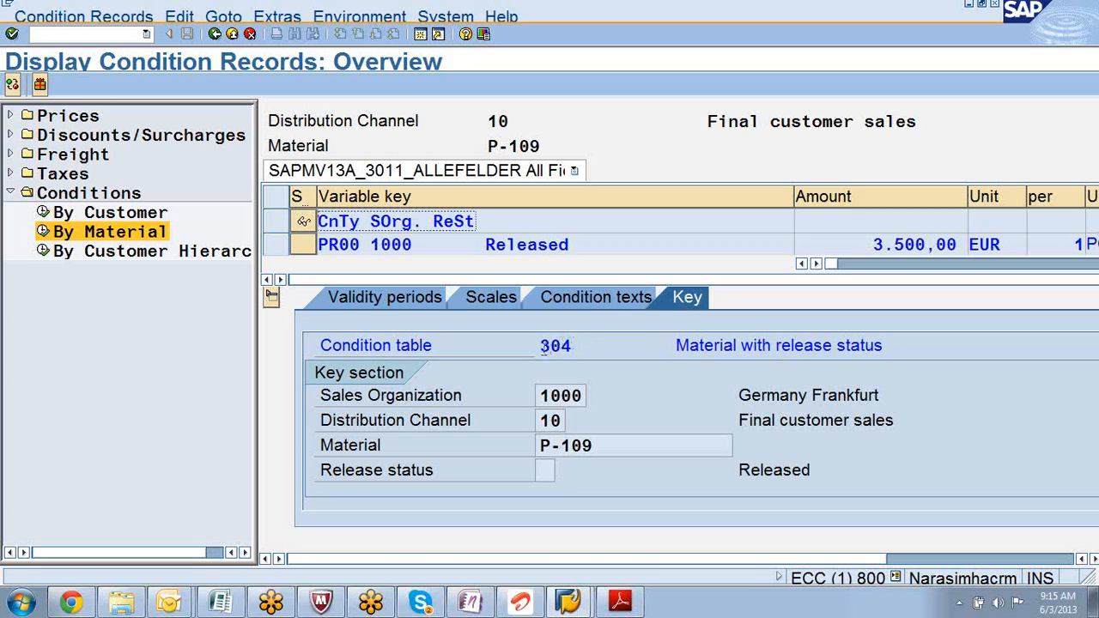
left_click_drag(541, 347, 578, 354)
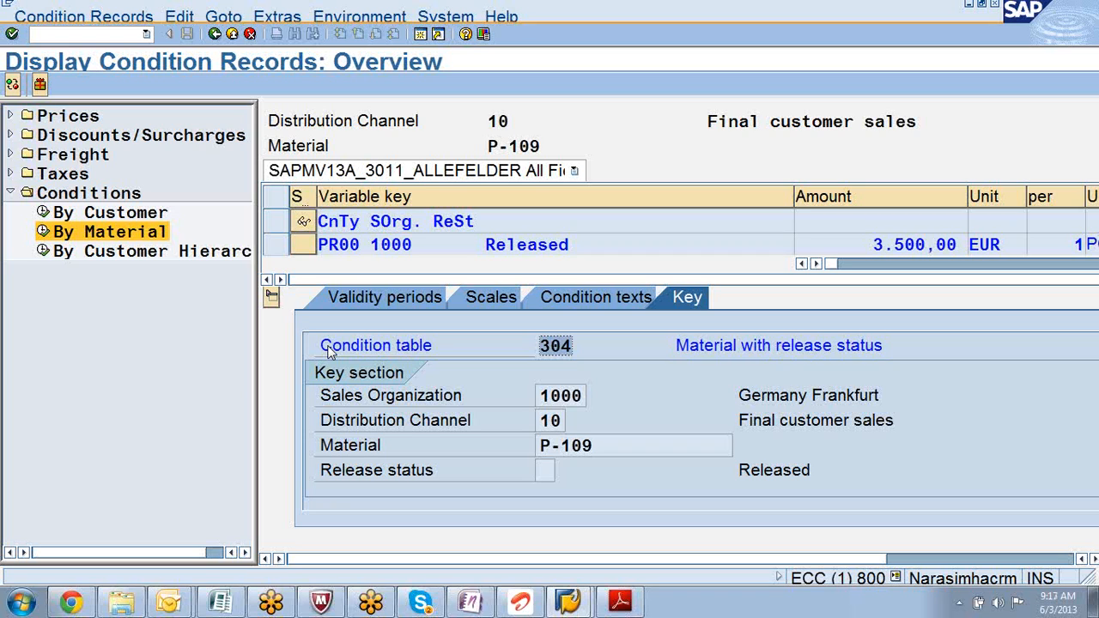
- Search programs and files in the Start menu for '3.1h'
left_click(22, 603)
type("3")
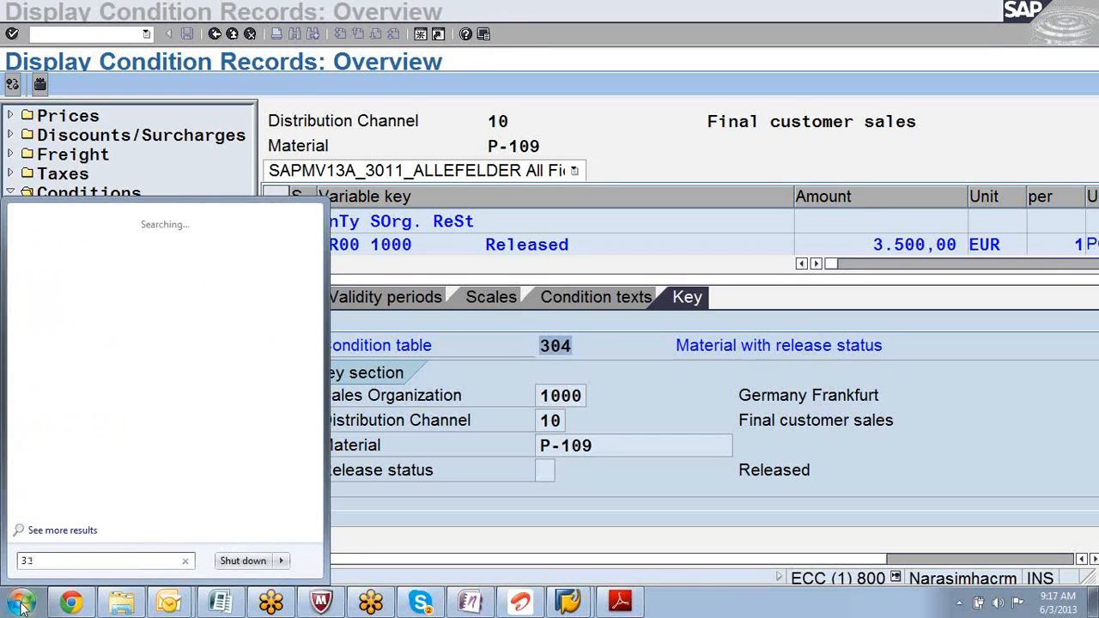
type(".1h")
- Open the 3.1H folder from the search results and launch the SD.HLP help file
key("Return")
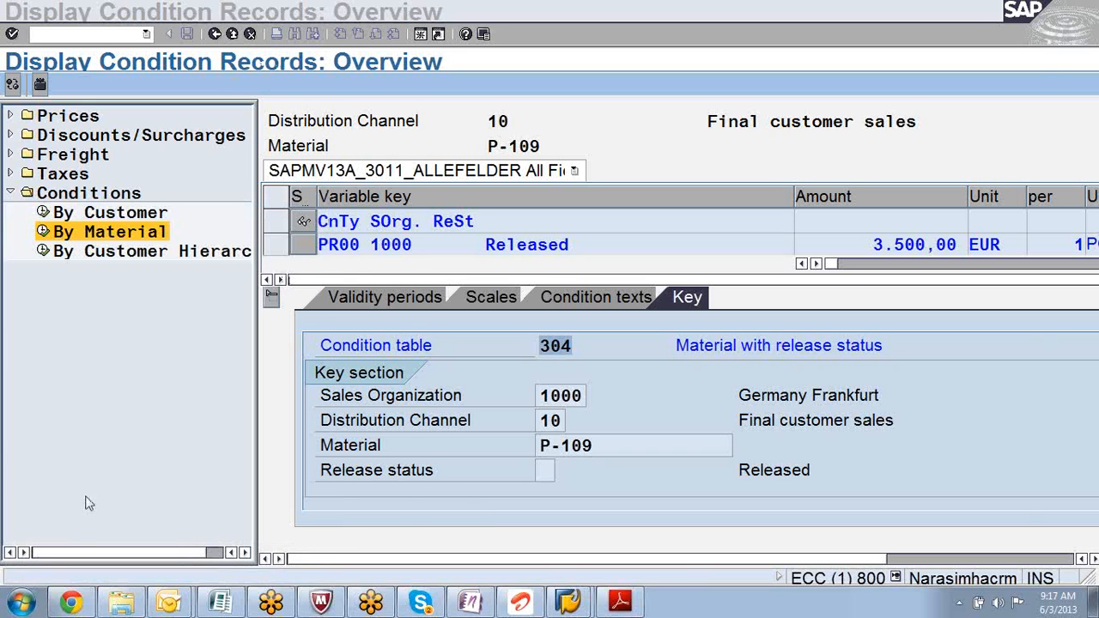
left_click(18, 608)
type("3.")
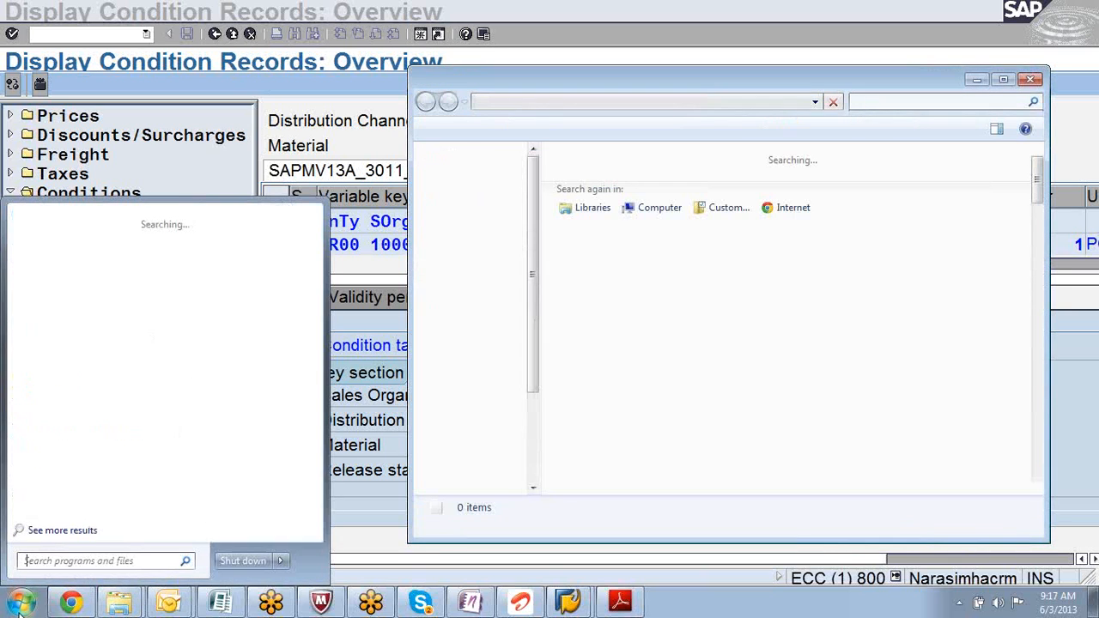
type("1")
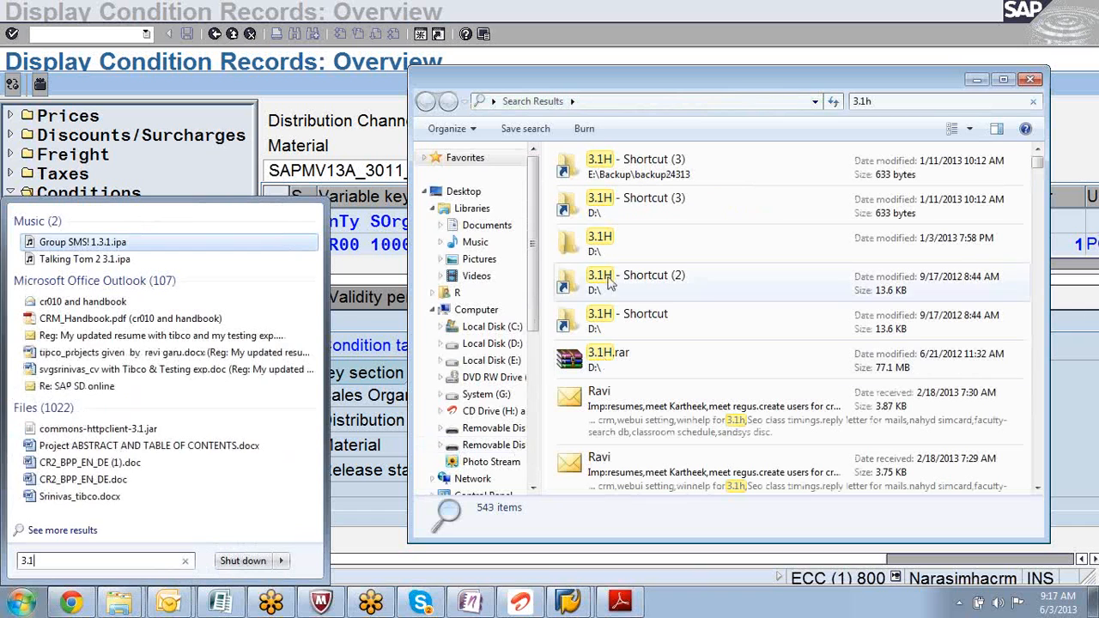
double_click(592, 244)
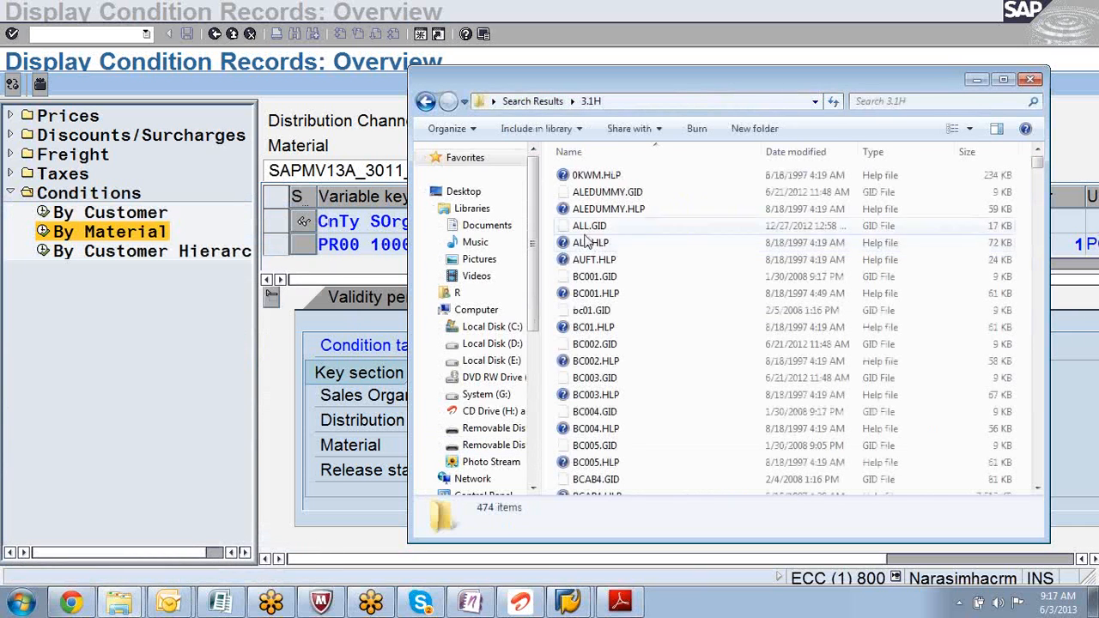
left_click(589, 244)
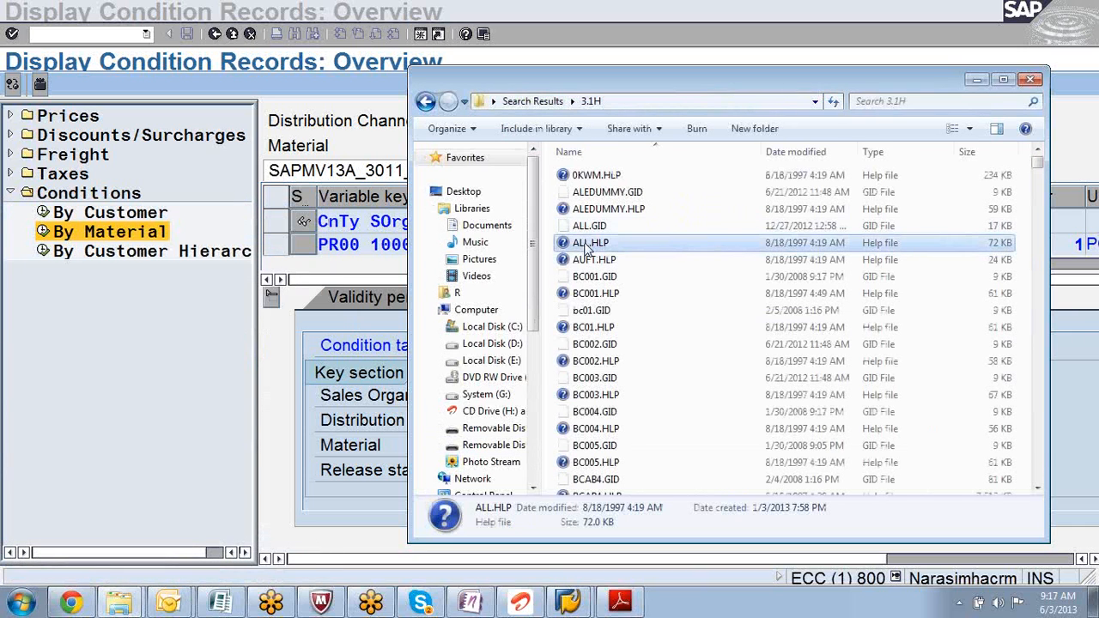
key("s")
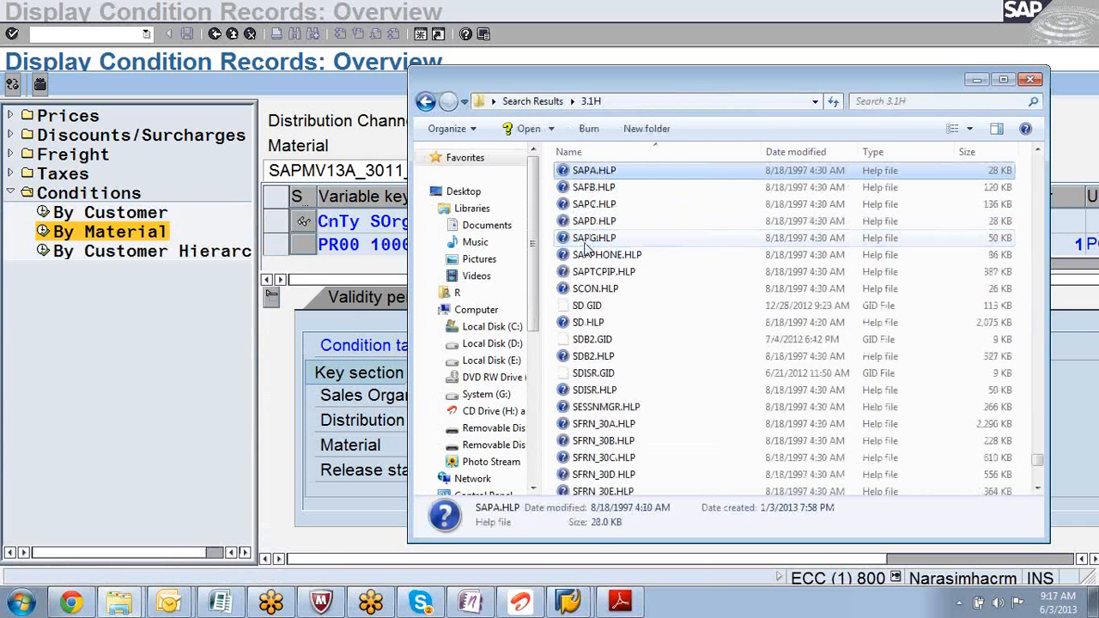
left_click(585, 322)
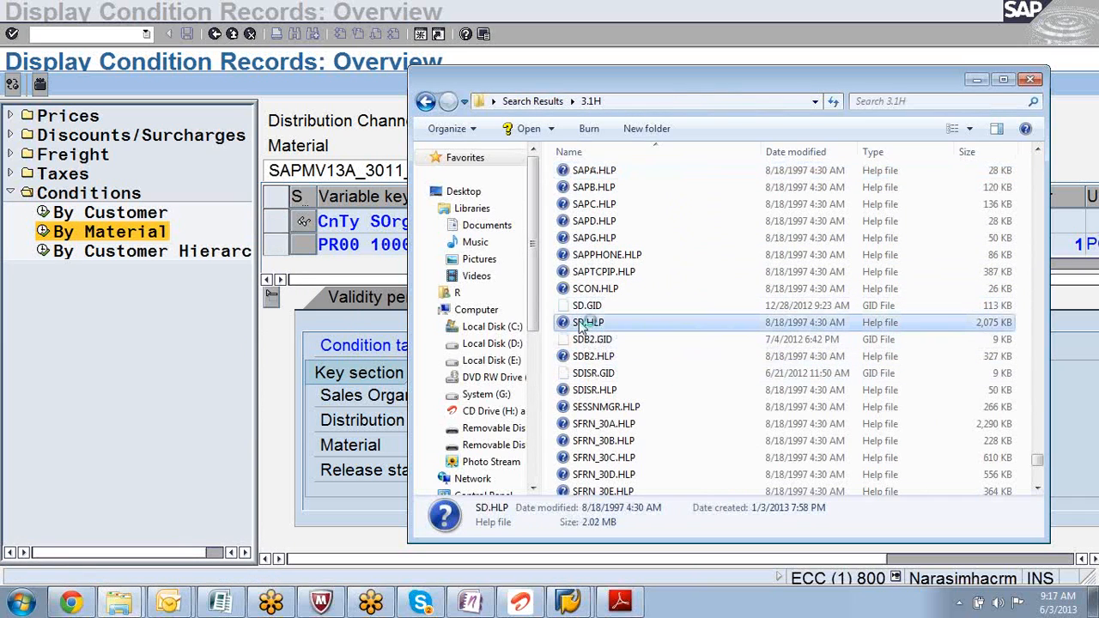
double_click(584, 322)
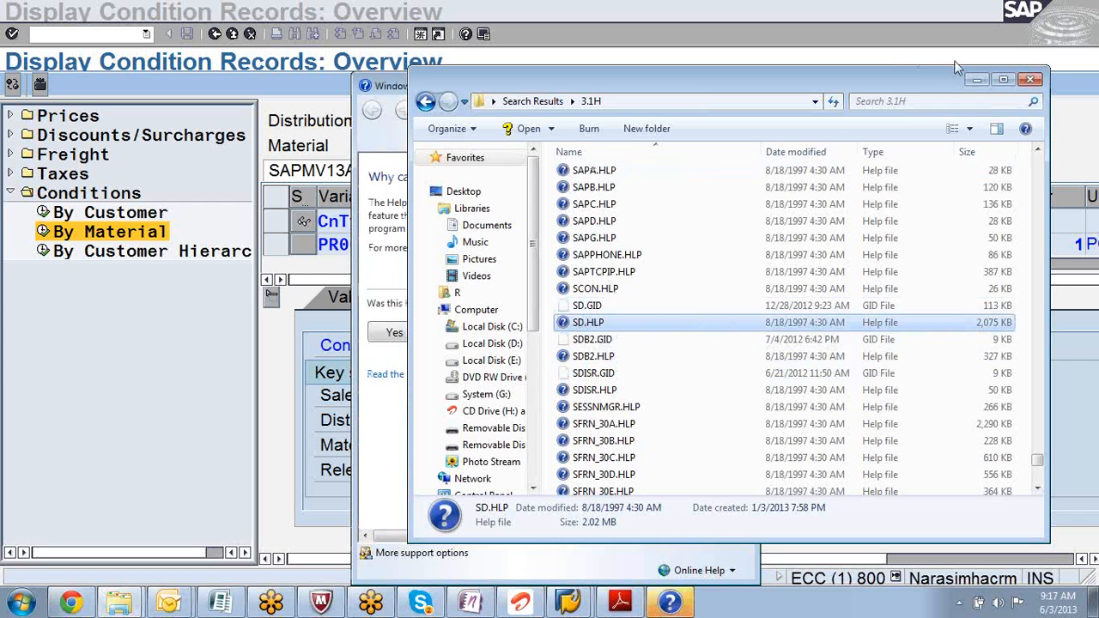
- Clear away Explorer and Windows Help, answering No to 'Was this helpful?', to reveal SAP
left_click(976, 80)
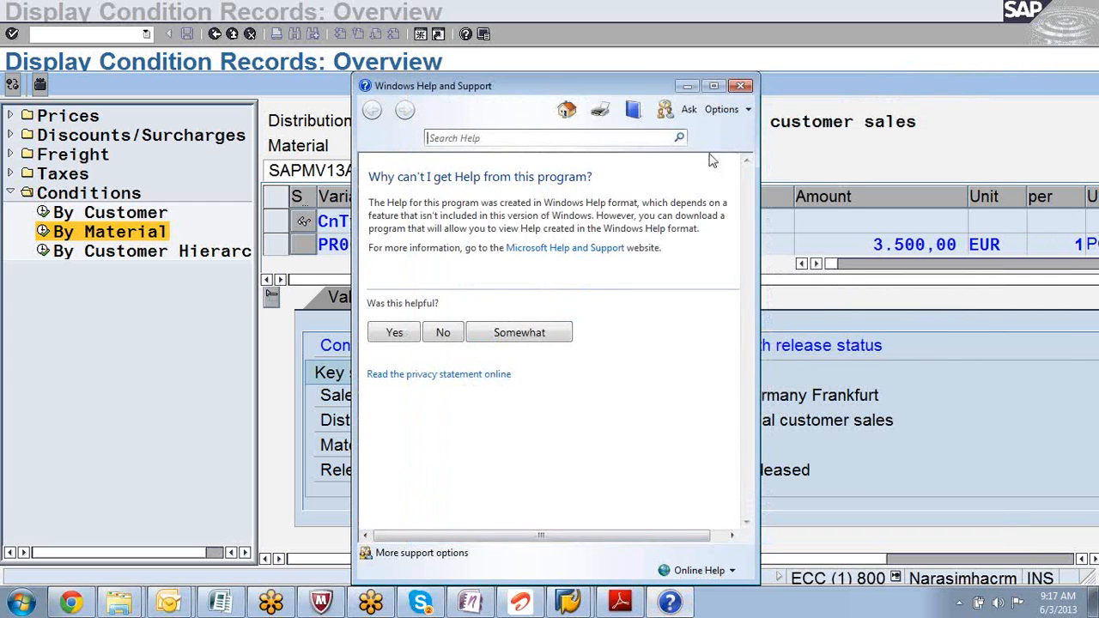
left_click(443, 334)
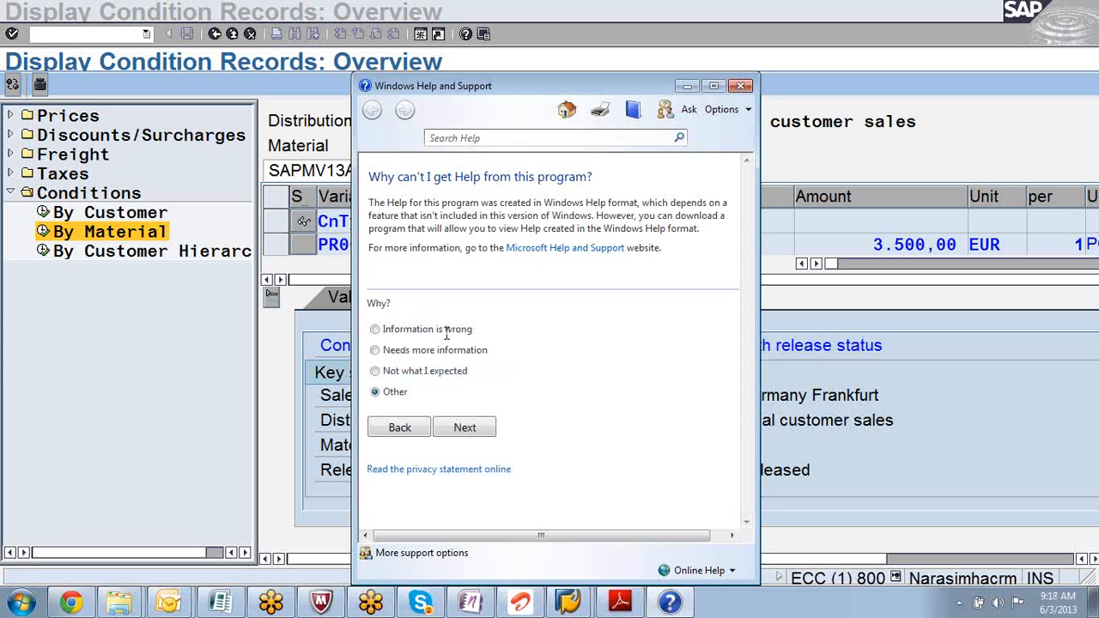
left_click(687, 86)
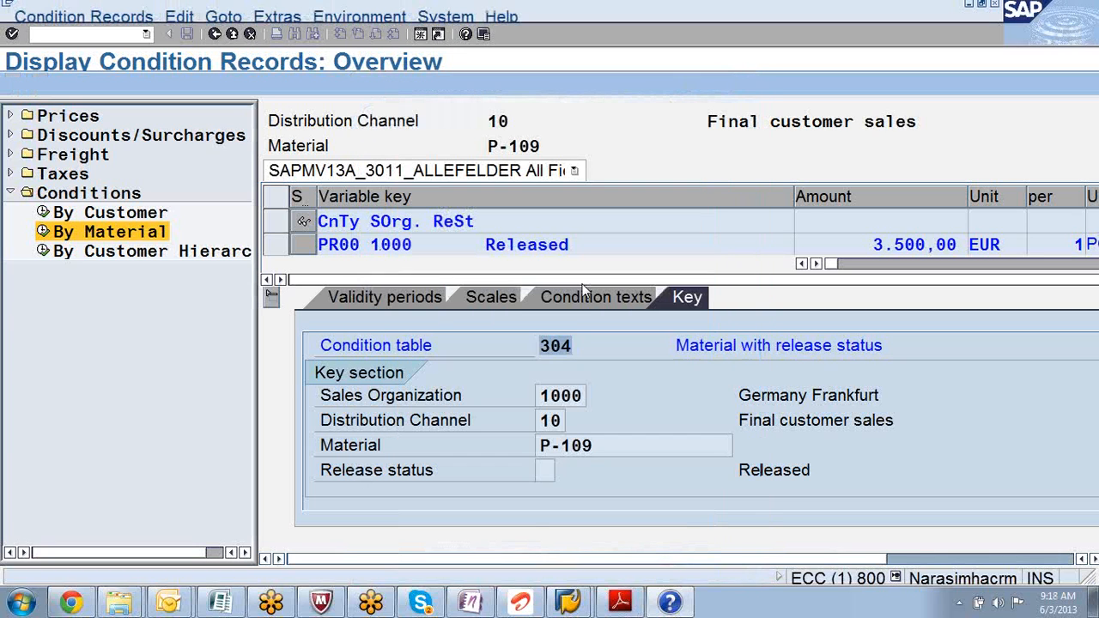
- Bring up TASD40_1.pdf and page to page 263, 'Overview: Sources for Document Data'
left_click(619, 603)
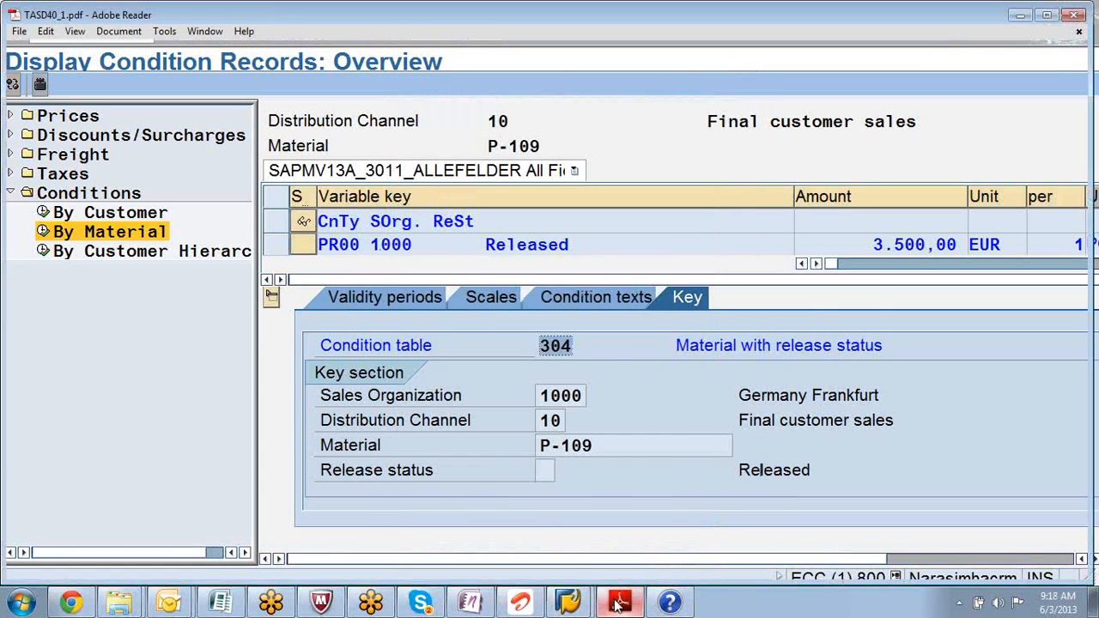
key("Page_Down")
key("Page_Down")
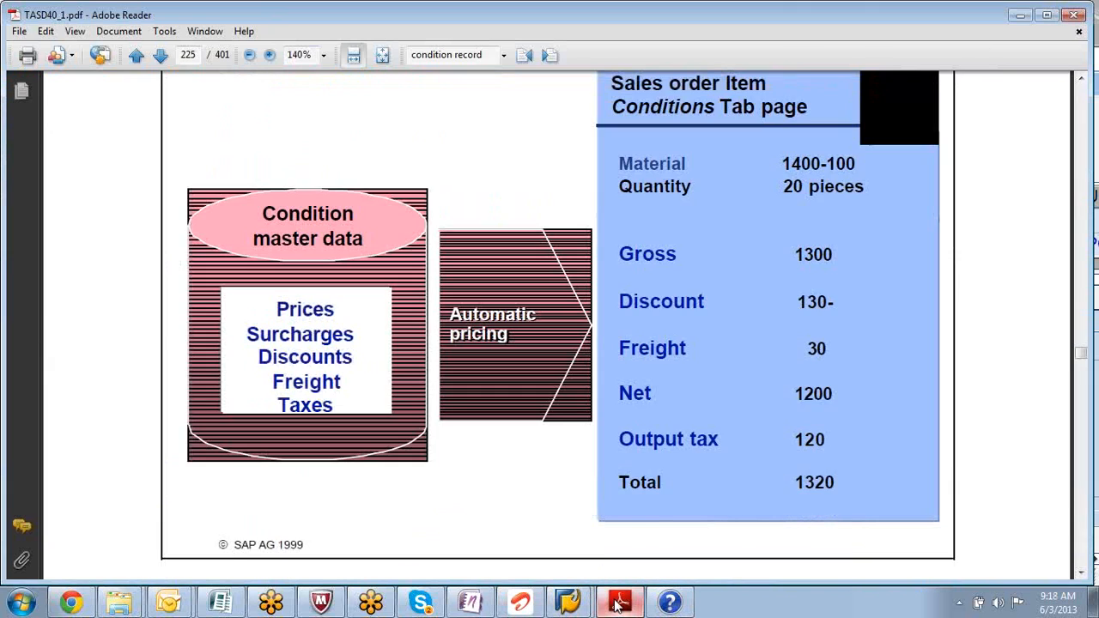
key("Page_Down")
key("Page_Down")
key("Page_Down")
key("Page_Down")
key("Page_Down")
key("Page_Down")
key("Page_Down")
key("Page_Down")
key("Page_Down")
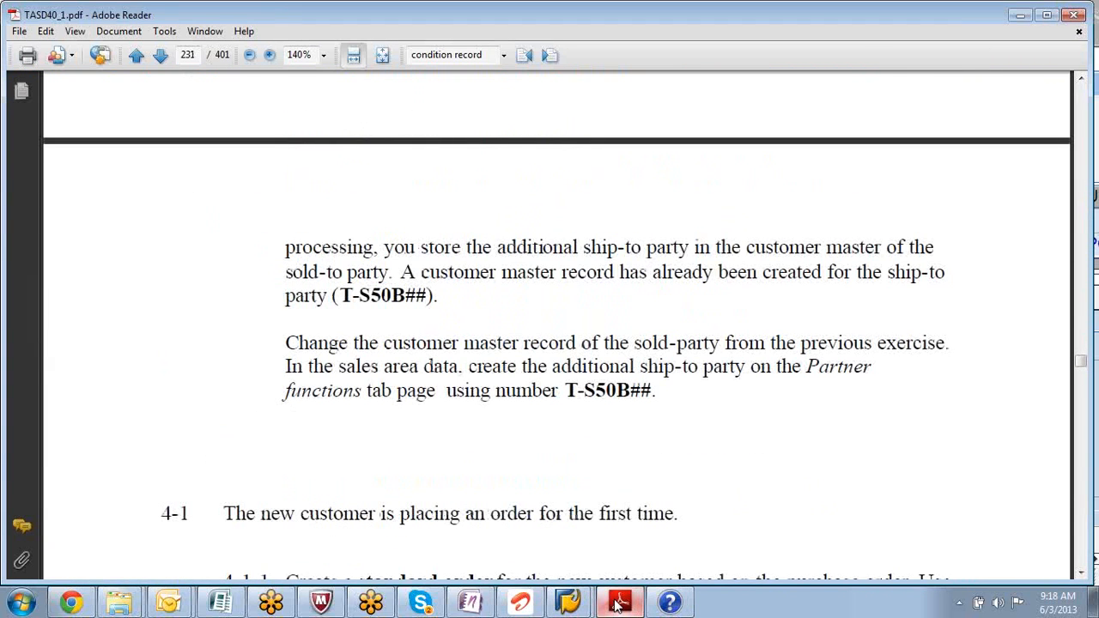
key("Page_Down")
key("Page_Down")
key("Page_Down")
key("Page_Down")
key("Page_Down")
key("Page_Down")
key("Page_Down")
key("Page_Down")
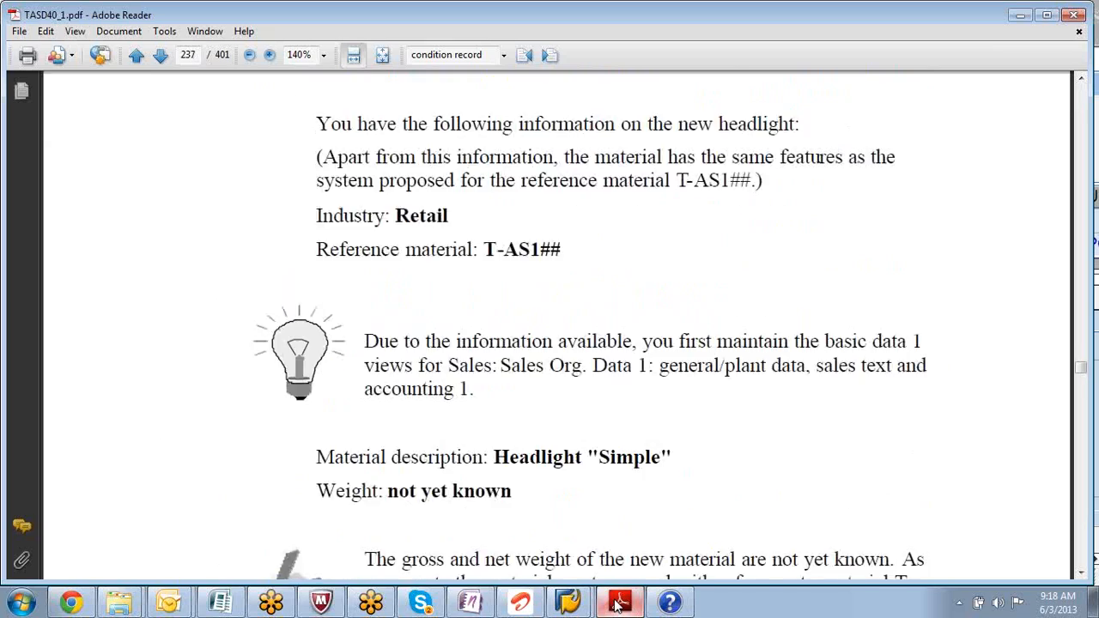
key("Page_Down")
key("Page_Down")
key("Page_Down")
key("Page_Down")
key("Page_Down")
key("Page_Down")
key("Page_Down")
key("Page_Down")
key("Page_Down")
key("Page_Down")
key("Page_Down")
key("Page_Down")
key("Page_Down")
key("Page_Down")
key("Page_Down")
key("Page_Down")
key("Page_Down")
key("Page_Down")
key("Page_Down")
key("Page_Down")
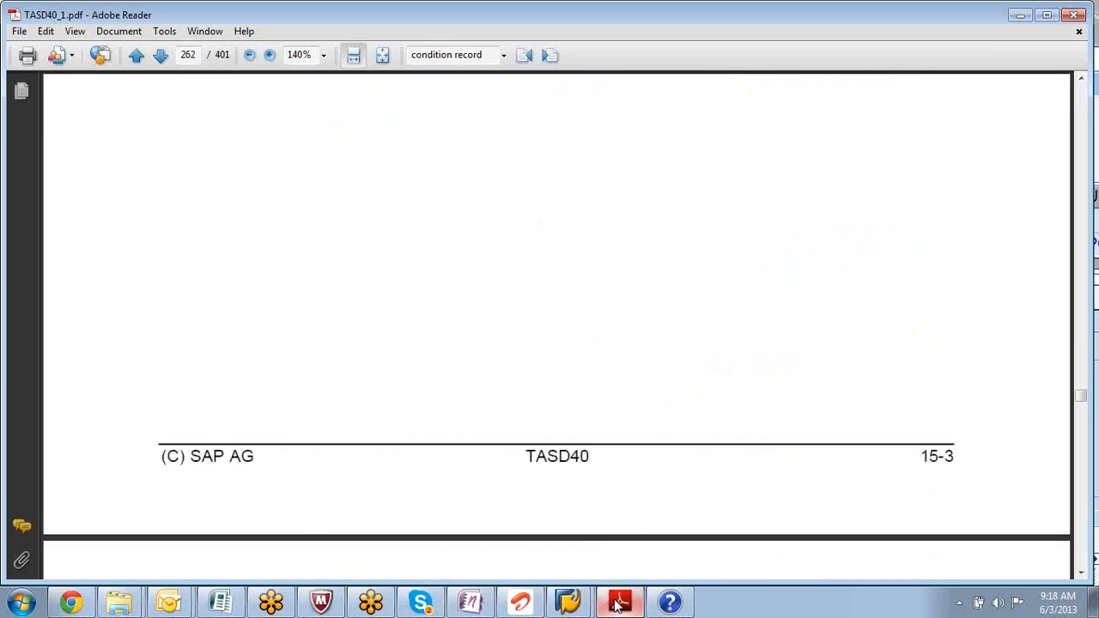
key("Page_Down")
key("Page_Down")
key("Page_Down")
key("Page_Down")
key("Page_Down")
key("Page_Down")
key("Page_Down")
key("Page_Down")
key("Page_Up")
key("Page_Up")
key("Page_Up")
key("Page_Up")
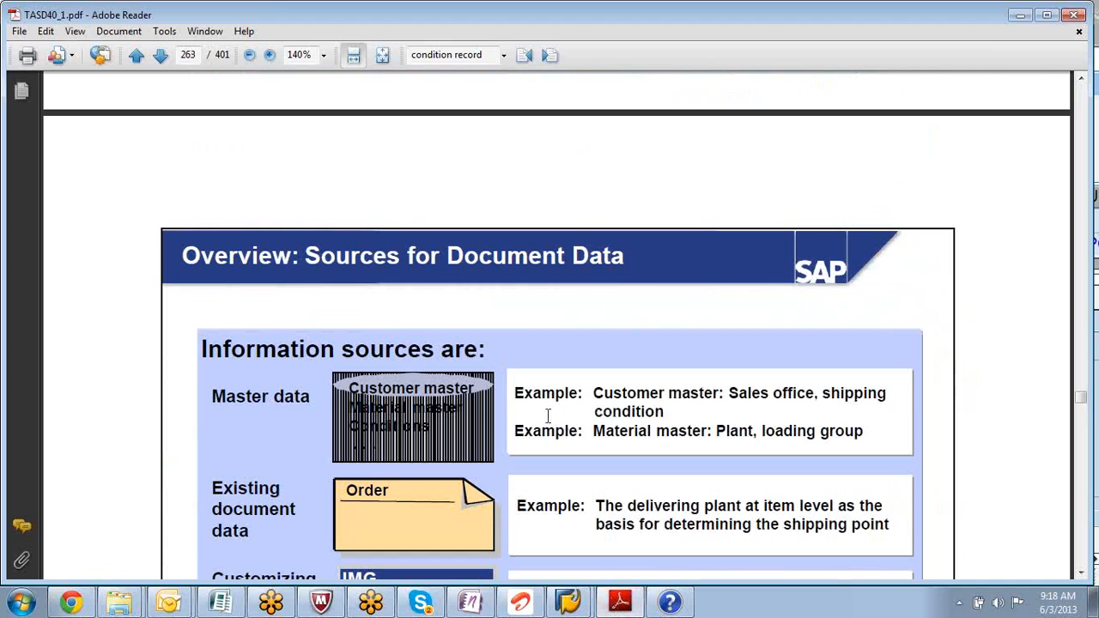
- Search the TASD40 manual for 'condition technique'
left_click(488, 56)
key("BackSpace")
type("con")
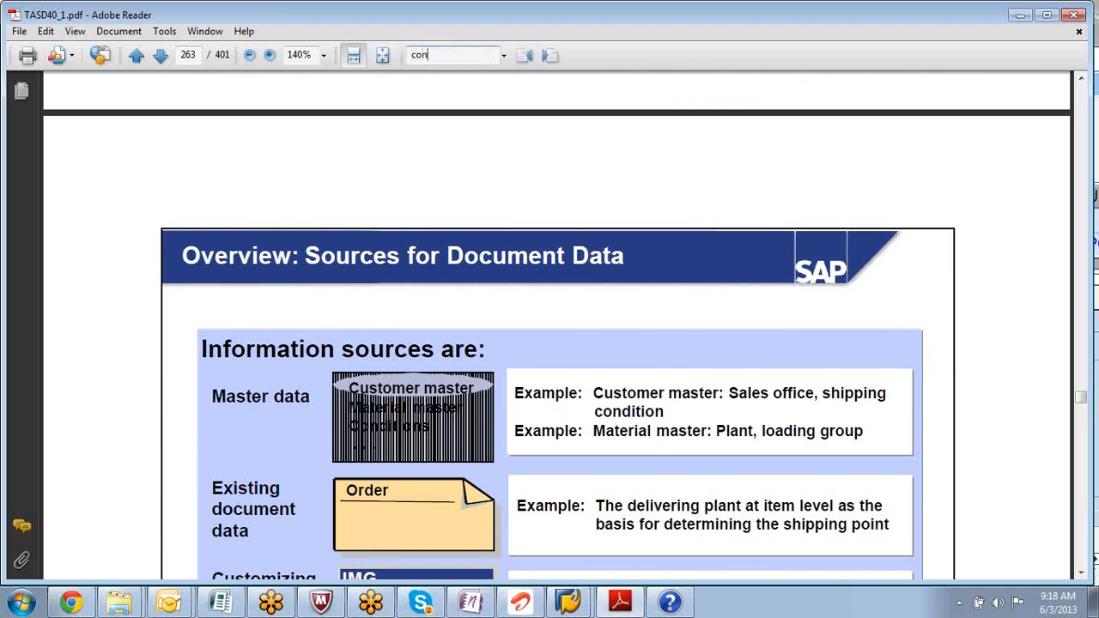
type("dition techniques")
key("BackSpace")
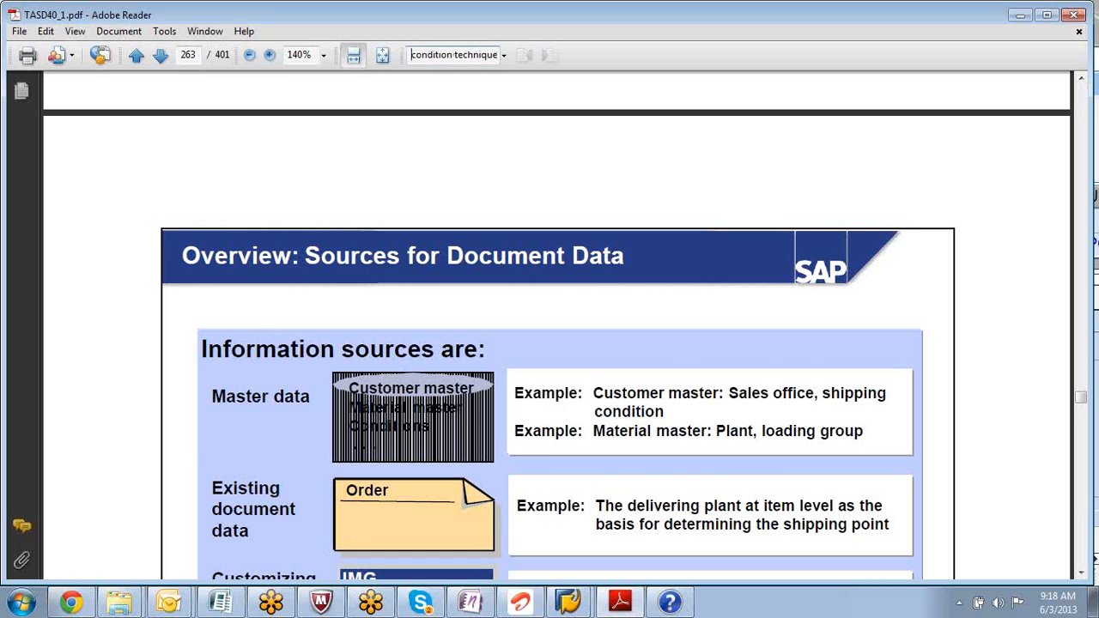
key("Return")
- Step through the matches, past the no-more-matches notice, to the page 225 pricing bullet
key("Return")
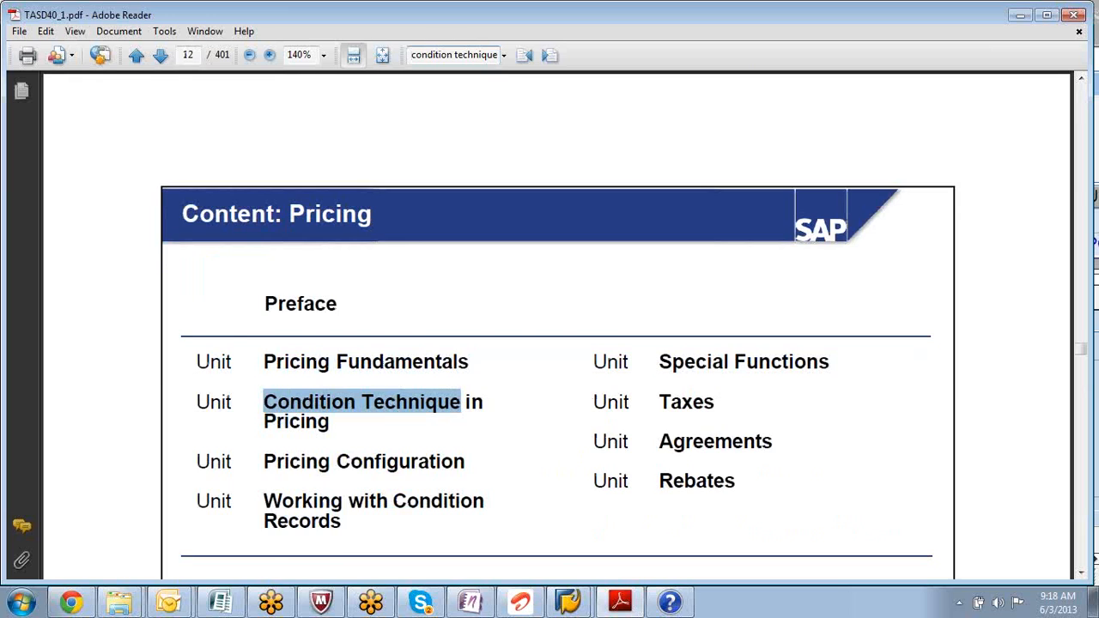
key("Return")
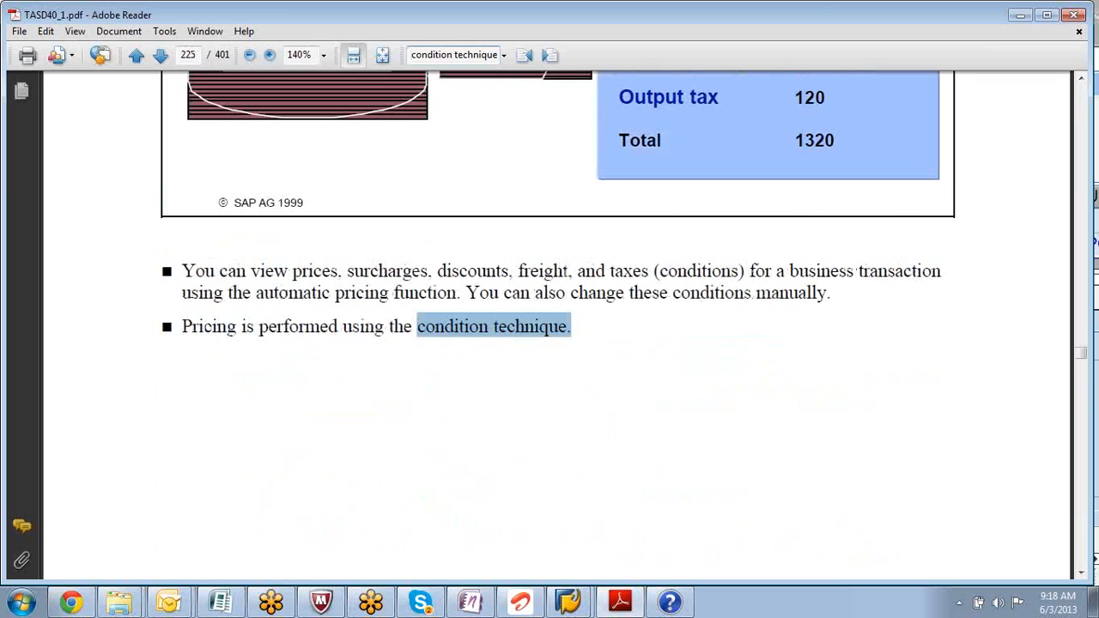
key("Return")
key("Return")
key("Return")
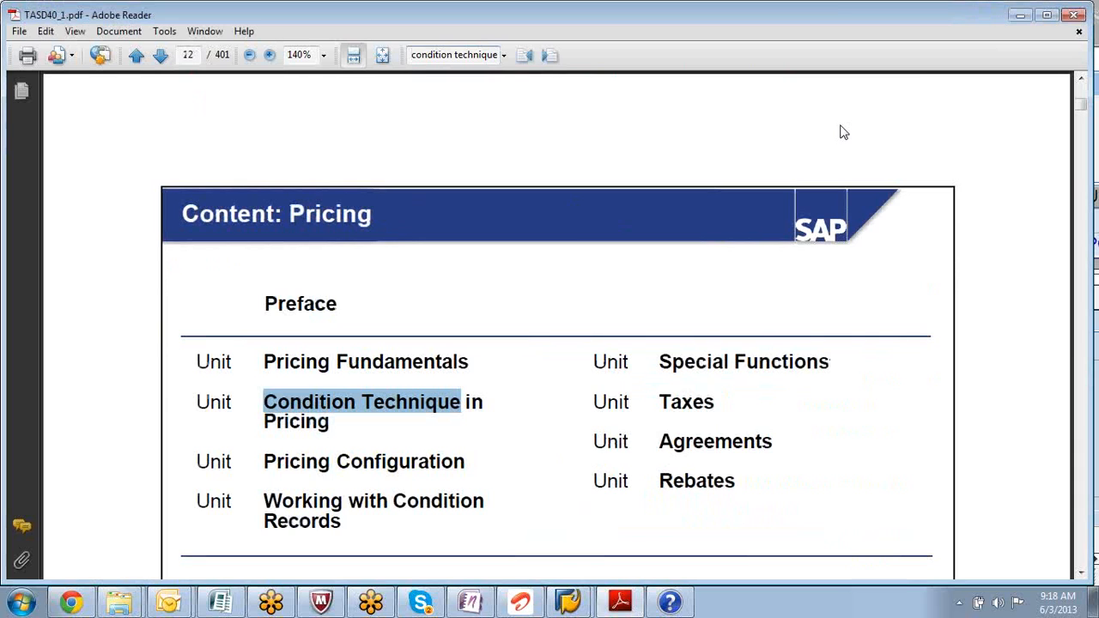
key("Return")
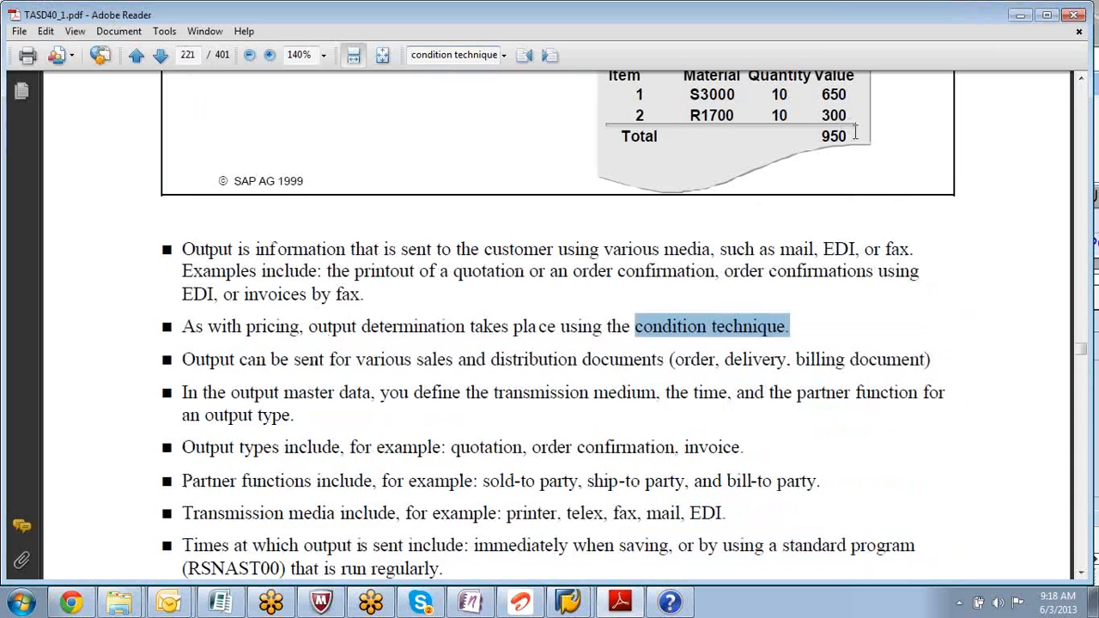
left_click(1082, 79)
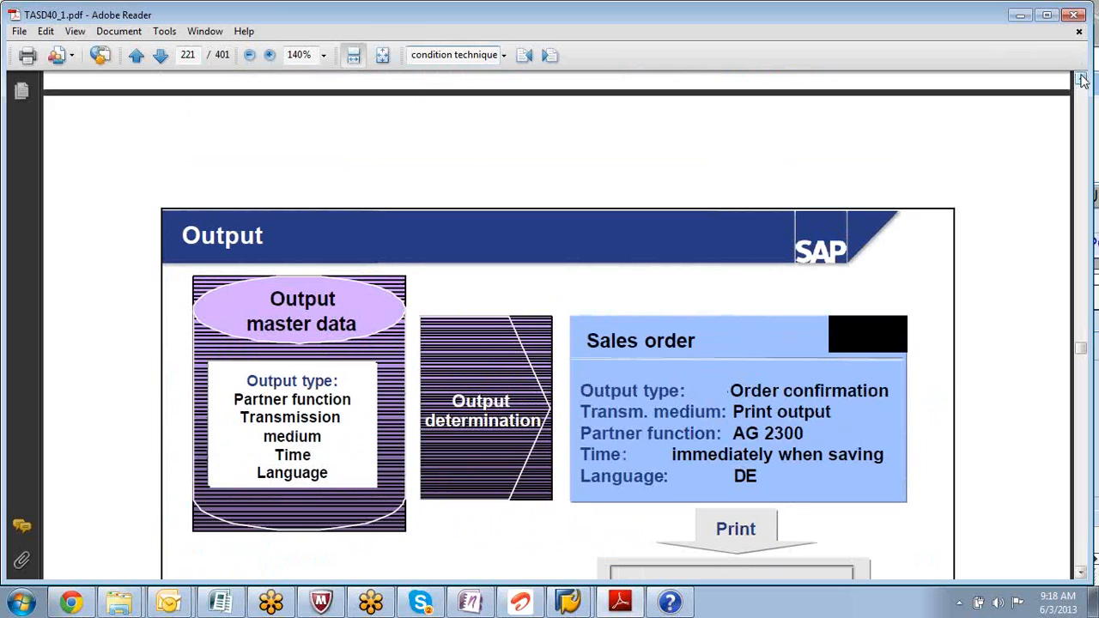
key("Return")
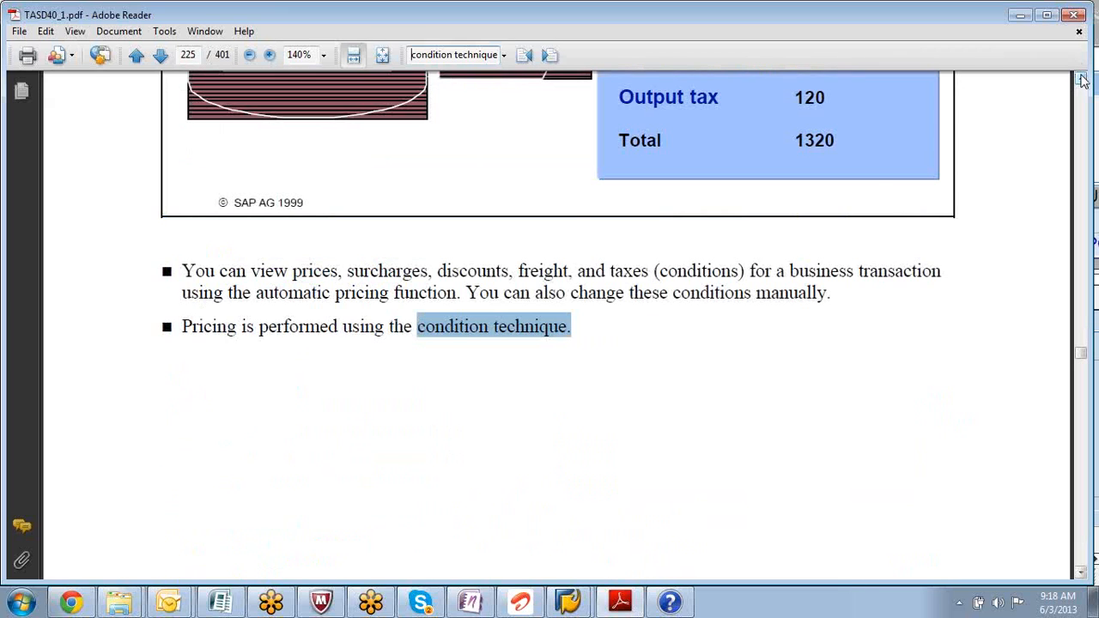
key("Return")
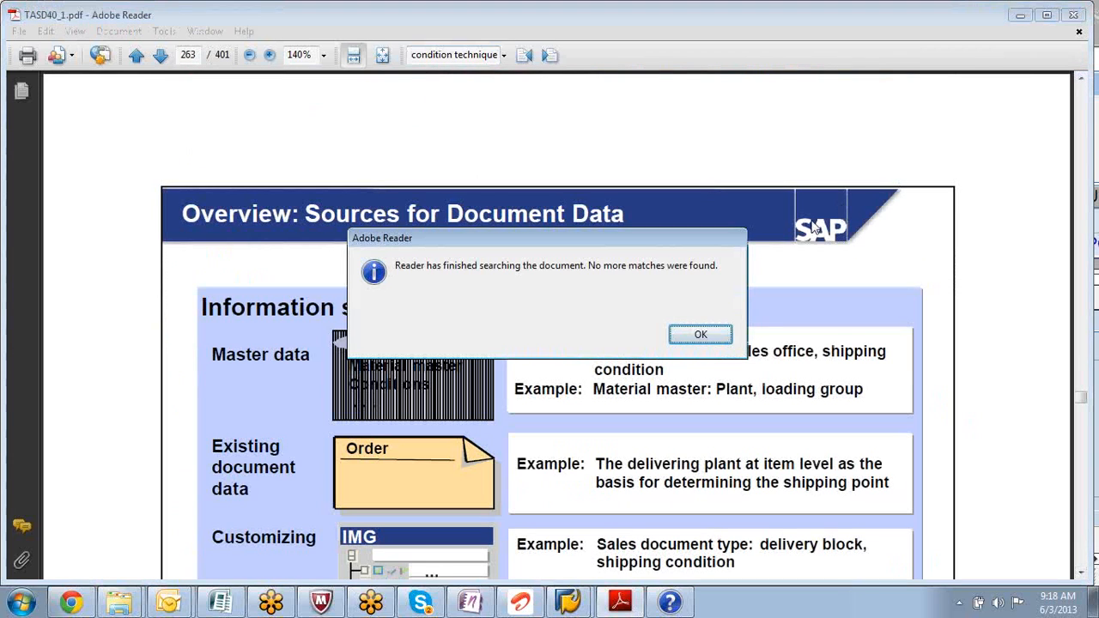
left_click(697, 334)
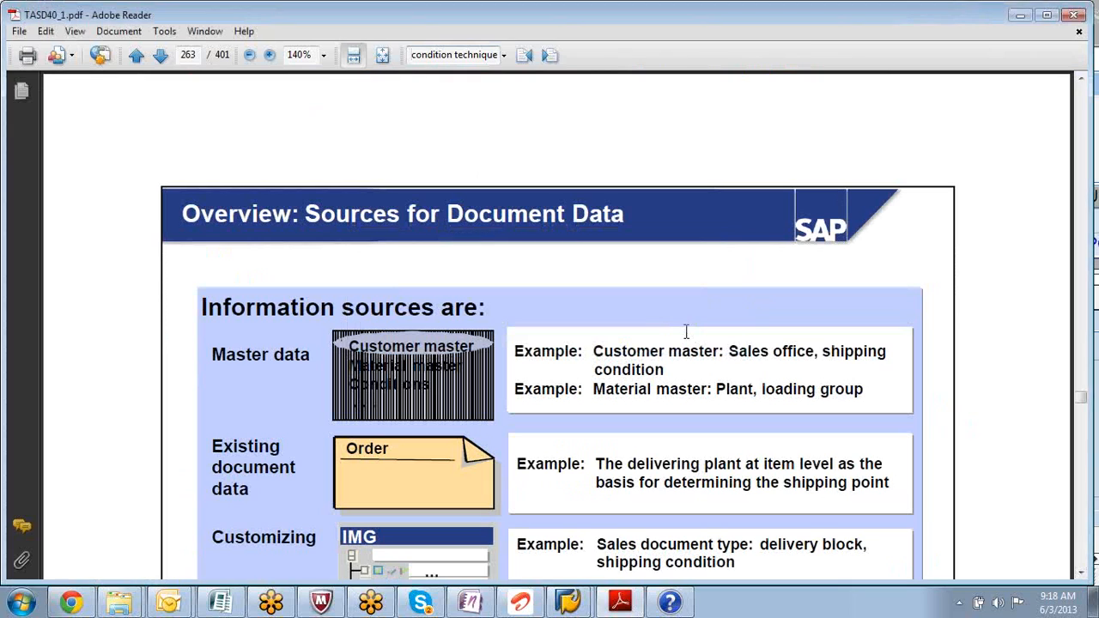
key("Return")
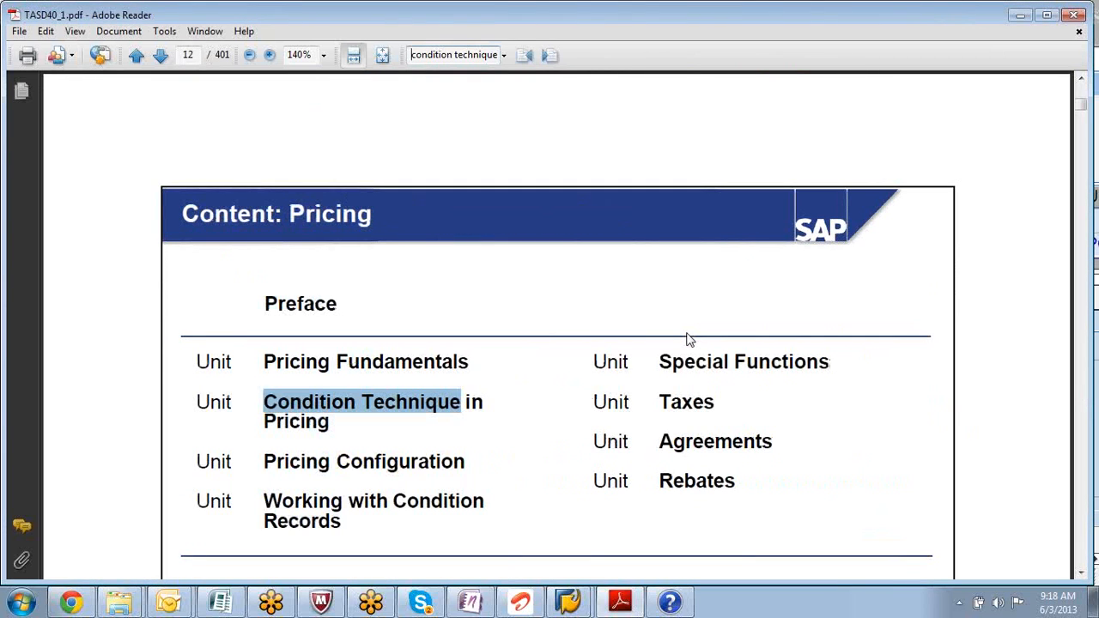
left_click(1082, 574)
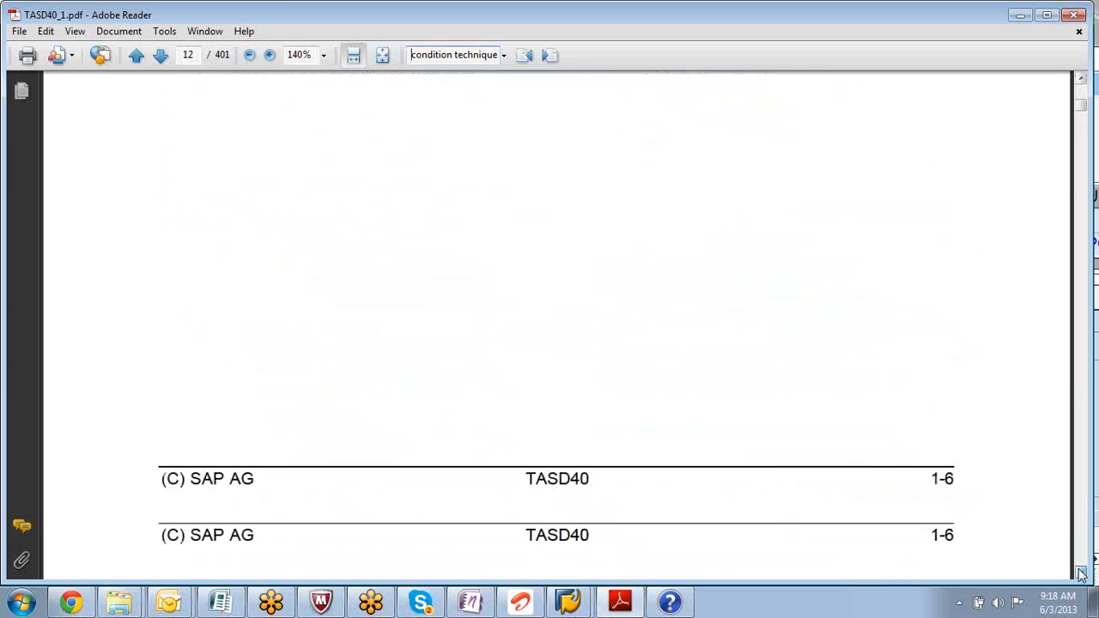
key("Return")
key("Return")
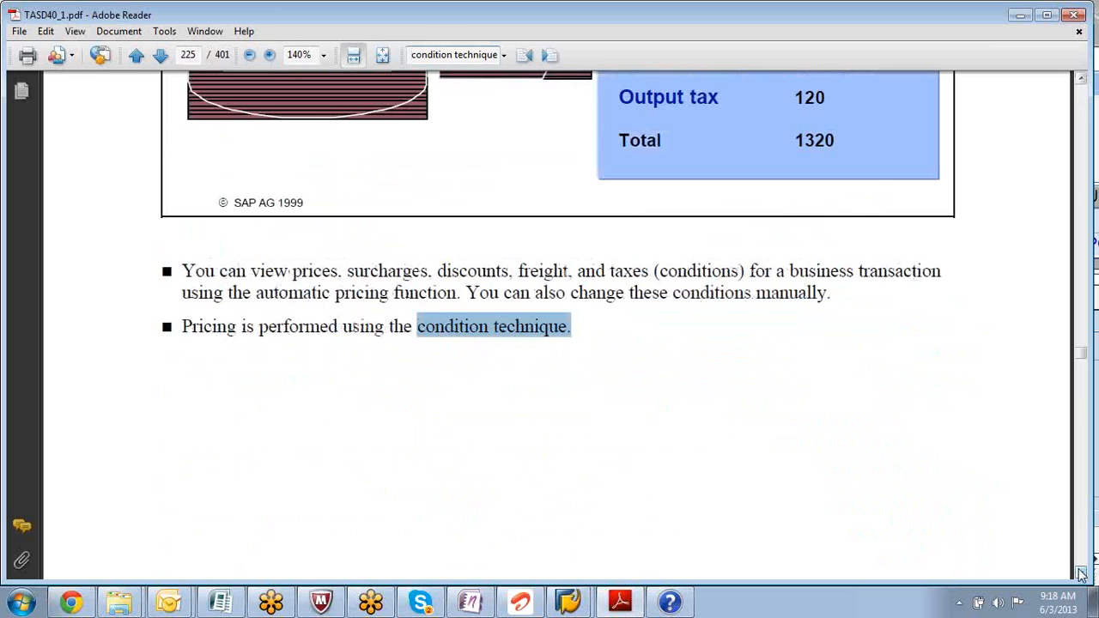
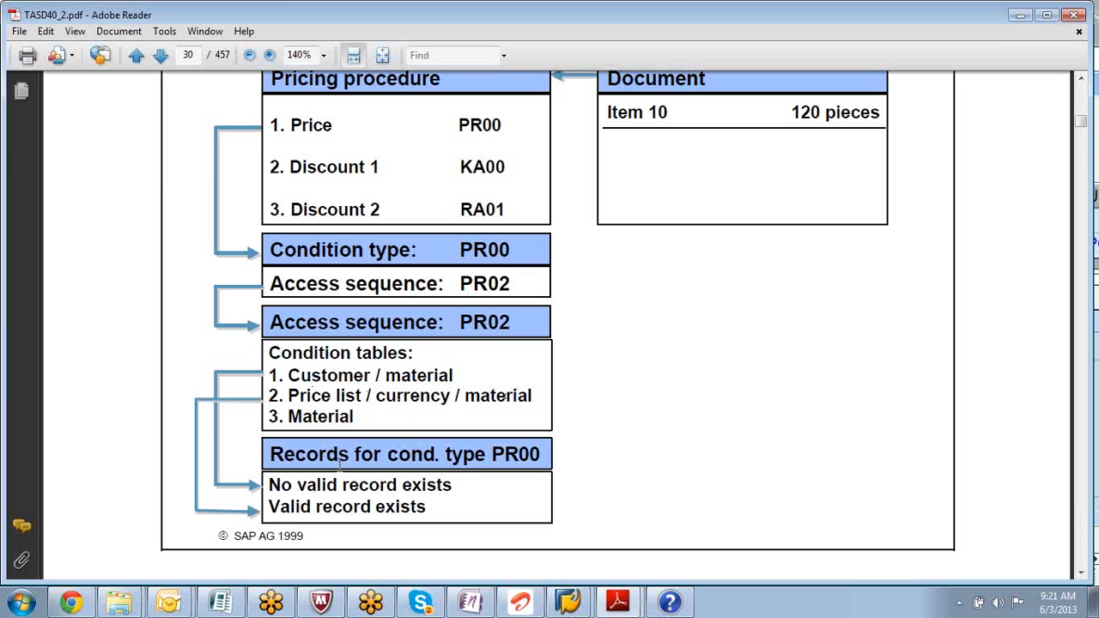
left_click(1084, 79)
left_click(1083, 79)
left_click(1083, 79)
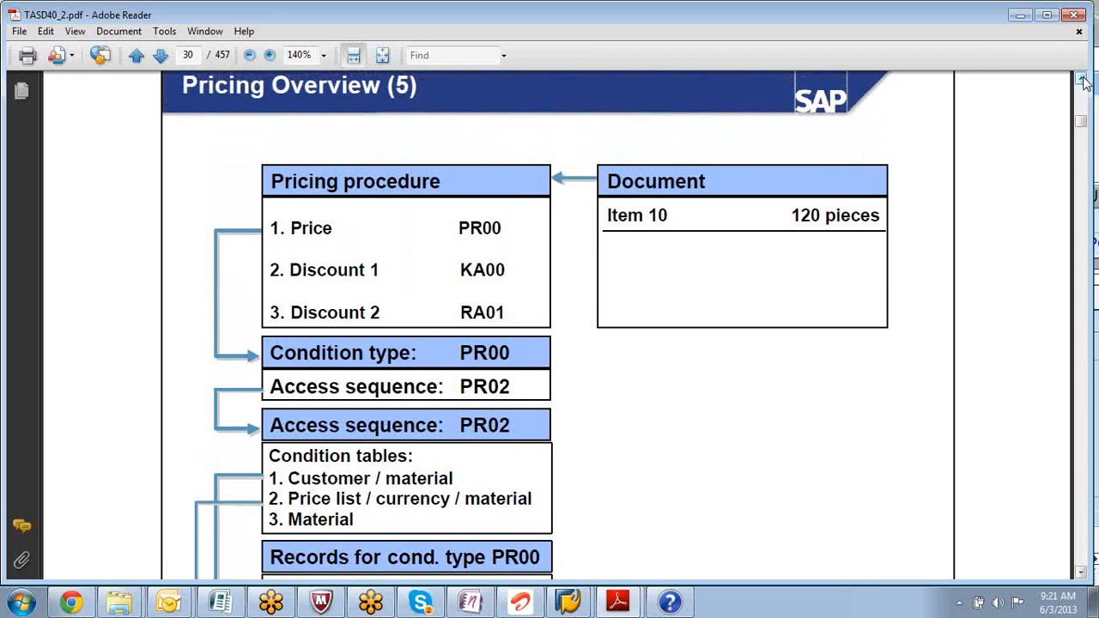
left_click(1084, 573)
left_click(1084, 574)
left_click(1084, 574)
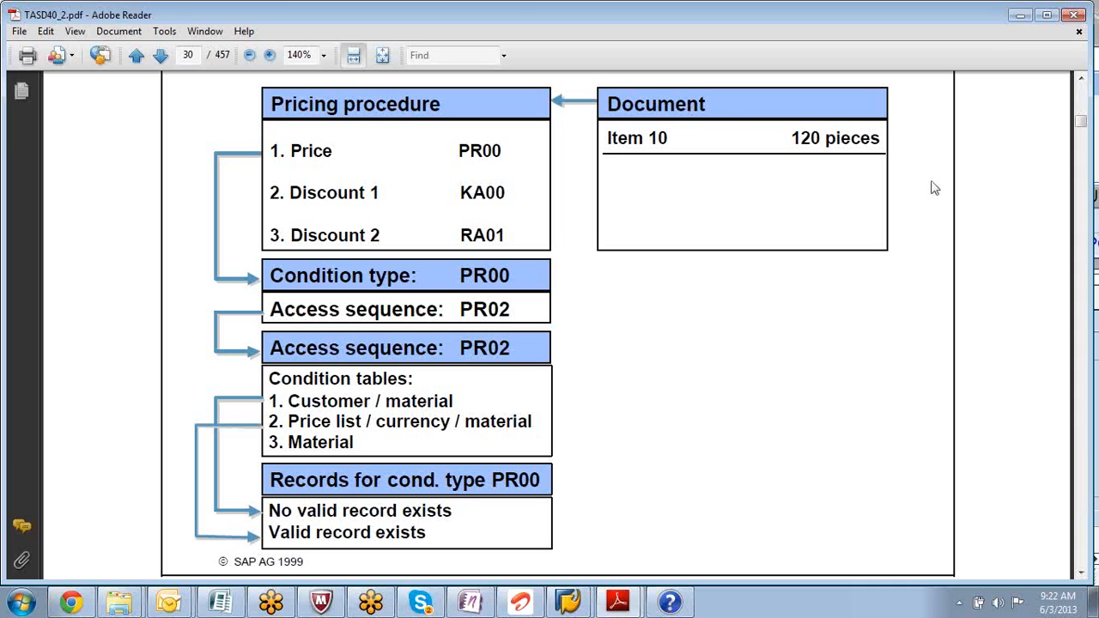
- Leave the page 30 PR00 access-sequence diagram and switch to the window behind Adobe Reader
left_click(1091, 195)
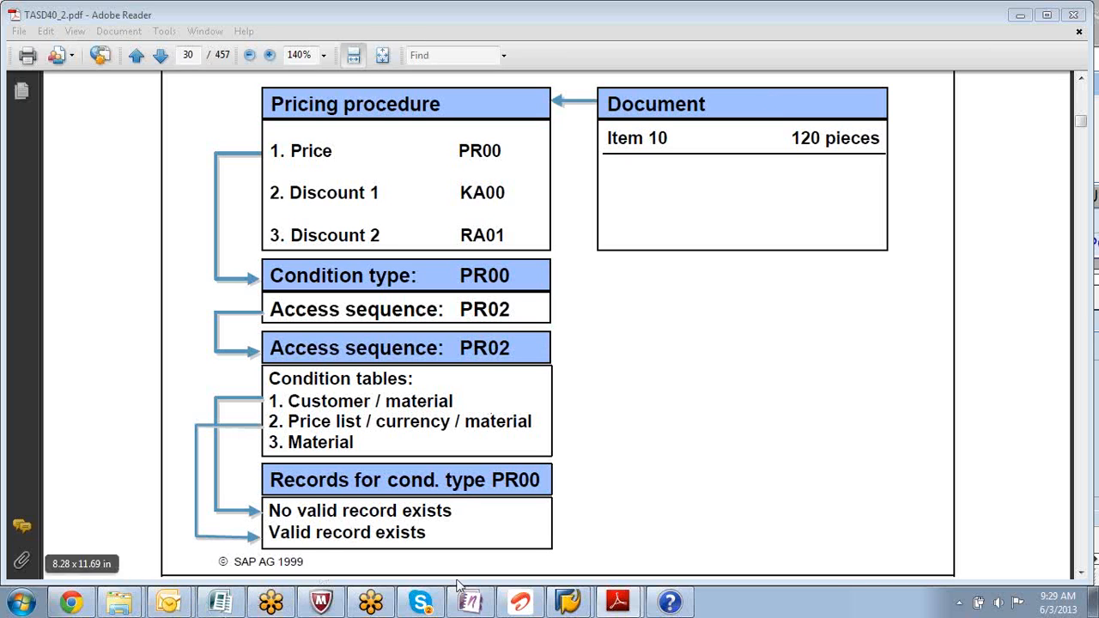
- Bring the Display Condition Records window for P-109 (table 304) to the front, closing Windows Help
mouse_move(563, 601)
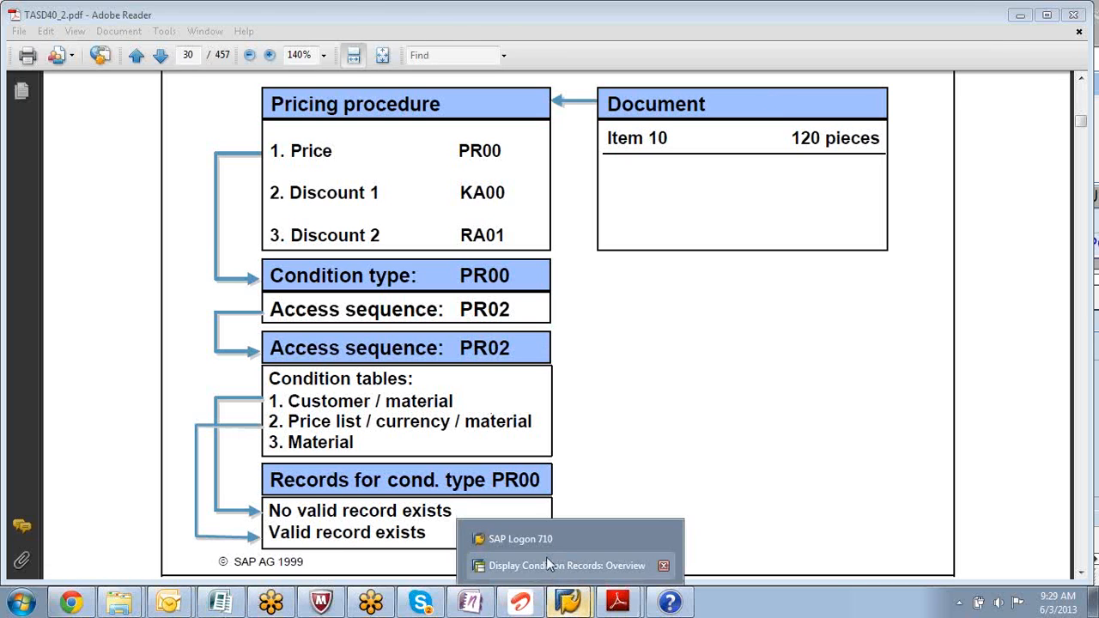
left_click(550, 566)
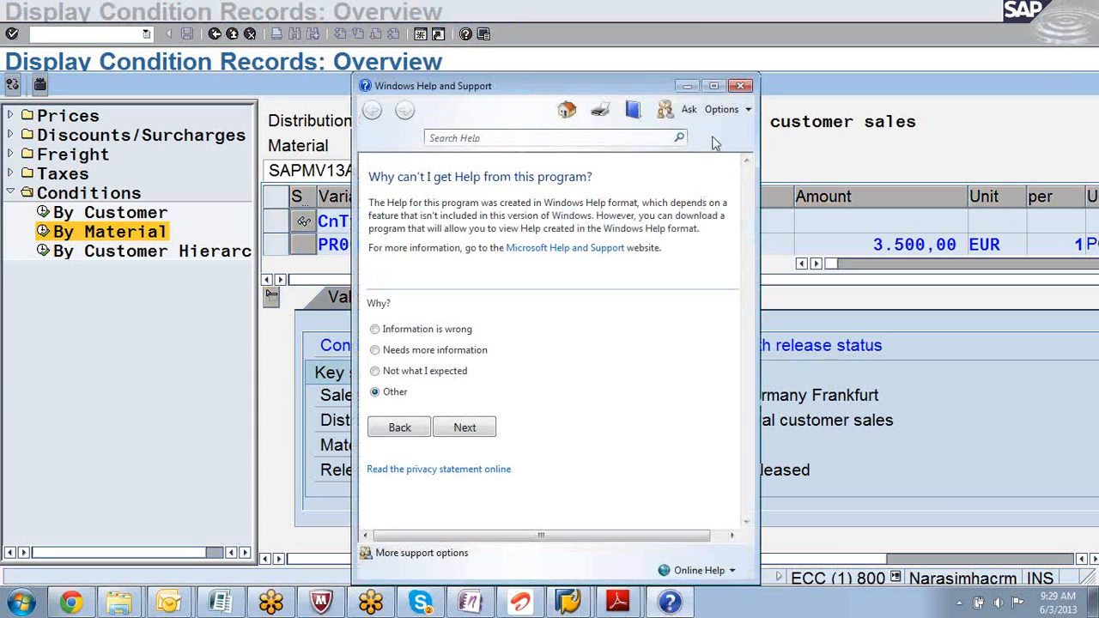
left_click(742, 86)
mouse_move(567, 601)
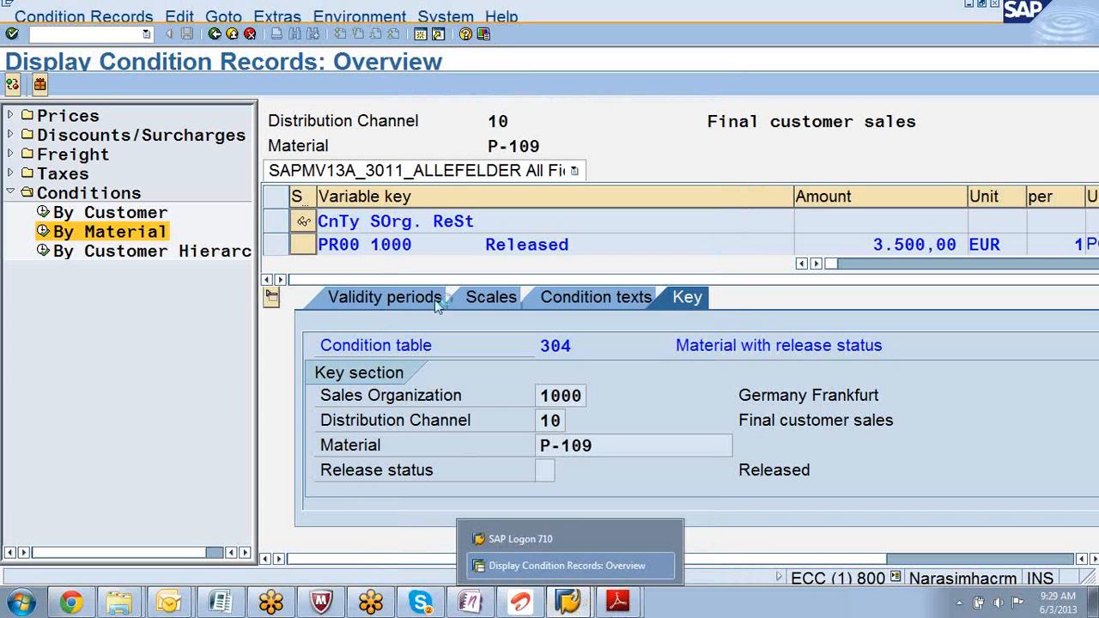
left_click(557, 601)
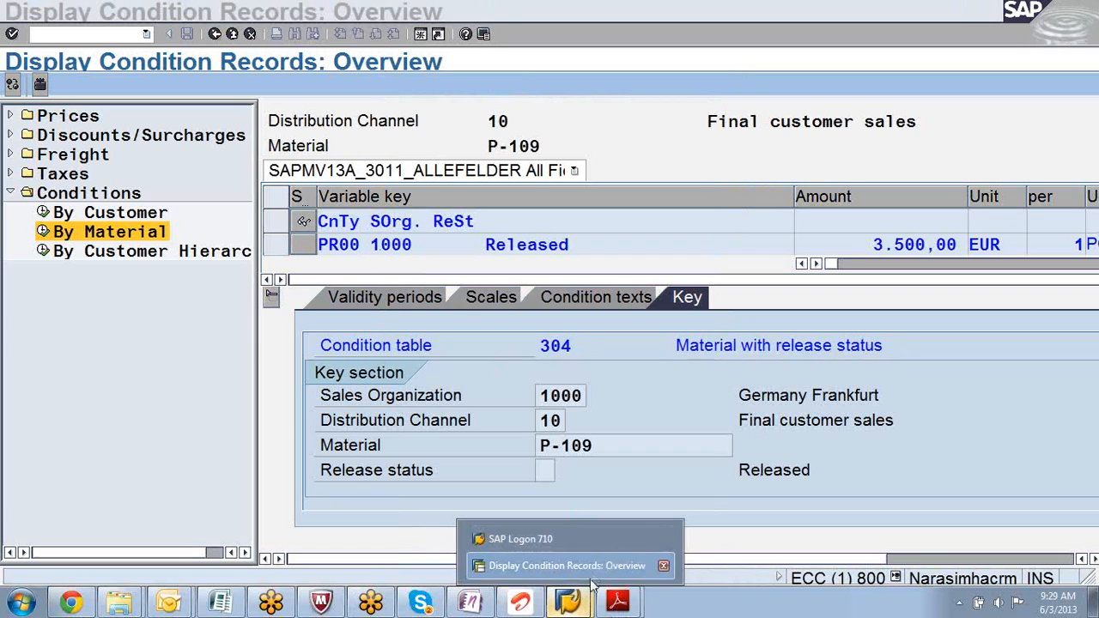
left_click(584, 566)
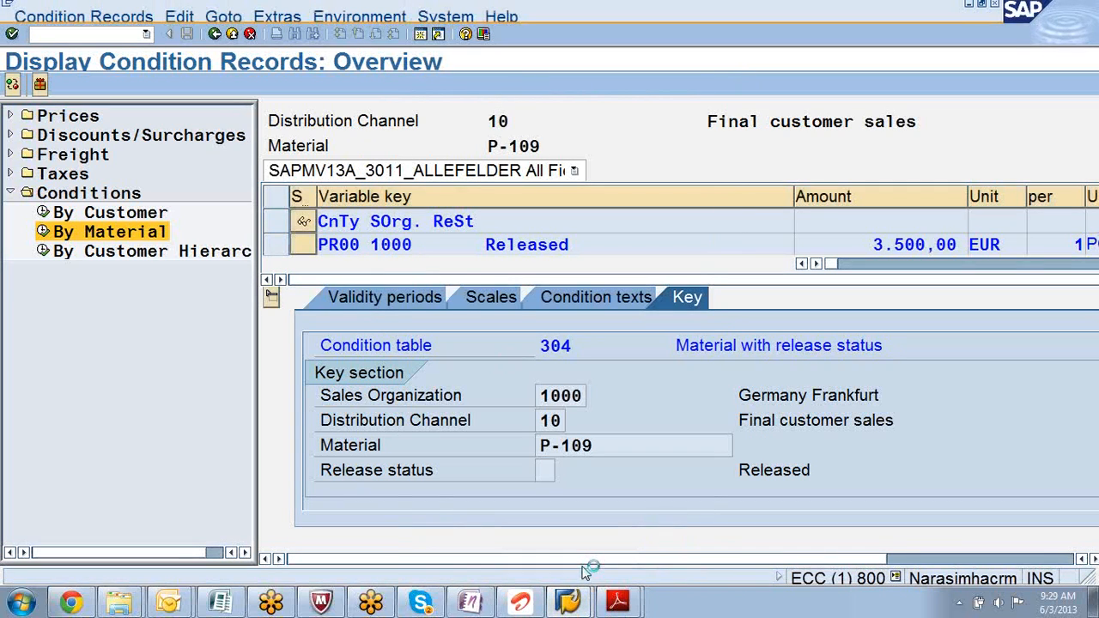
mouse_move(574, 605)
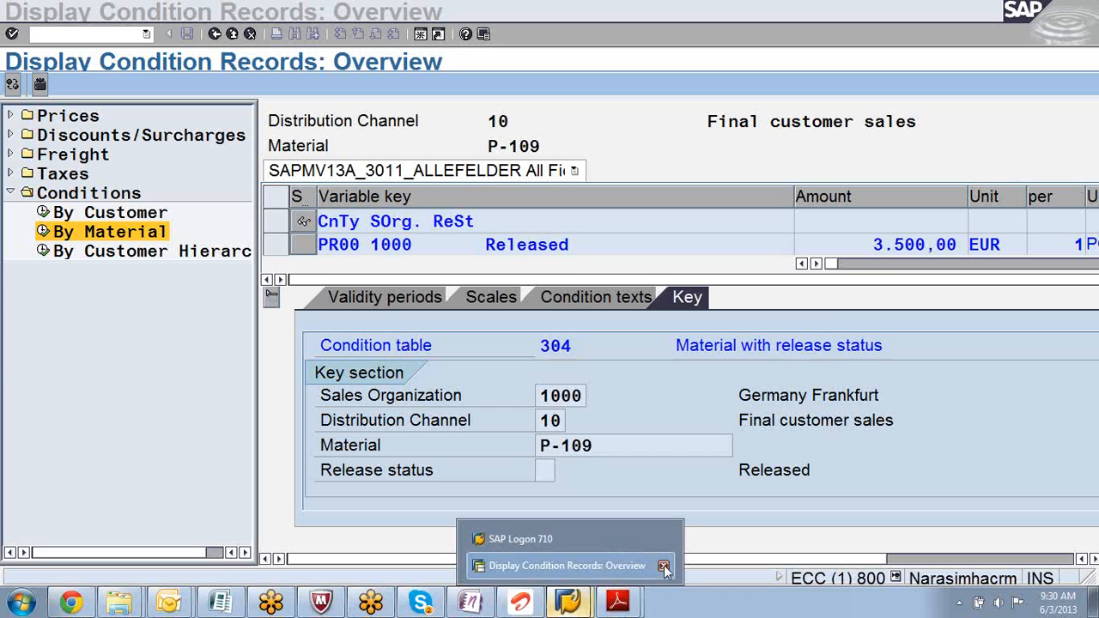
- Start the SAP Logon to the chosen system, filling in the user name from history
left_click(586, 541)
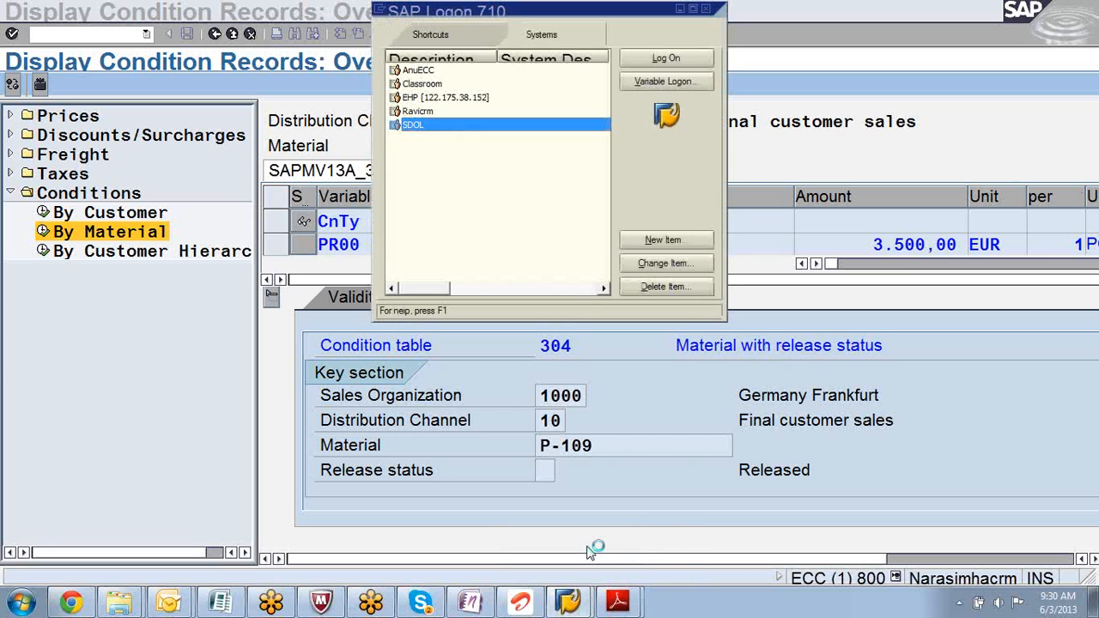
left_click(675, 61)
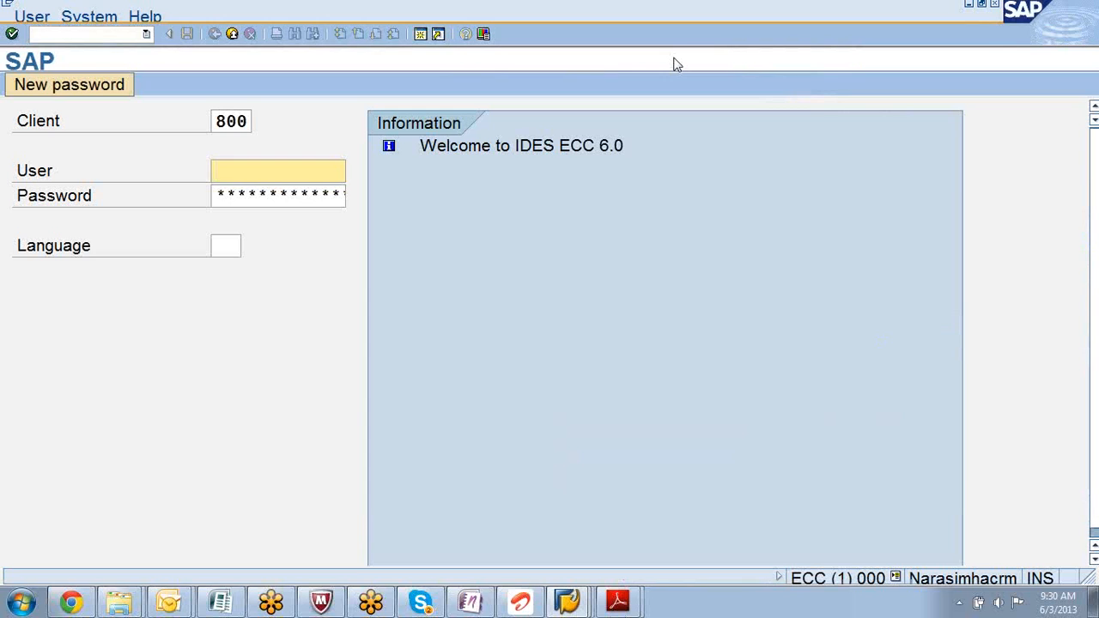
key("BackSpace")
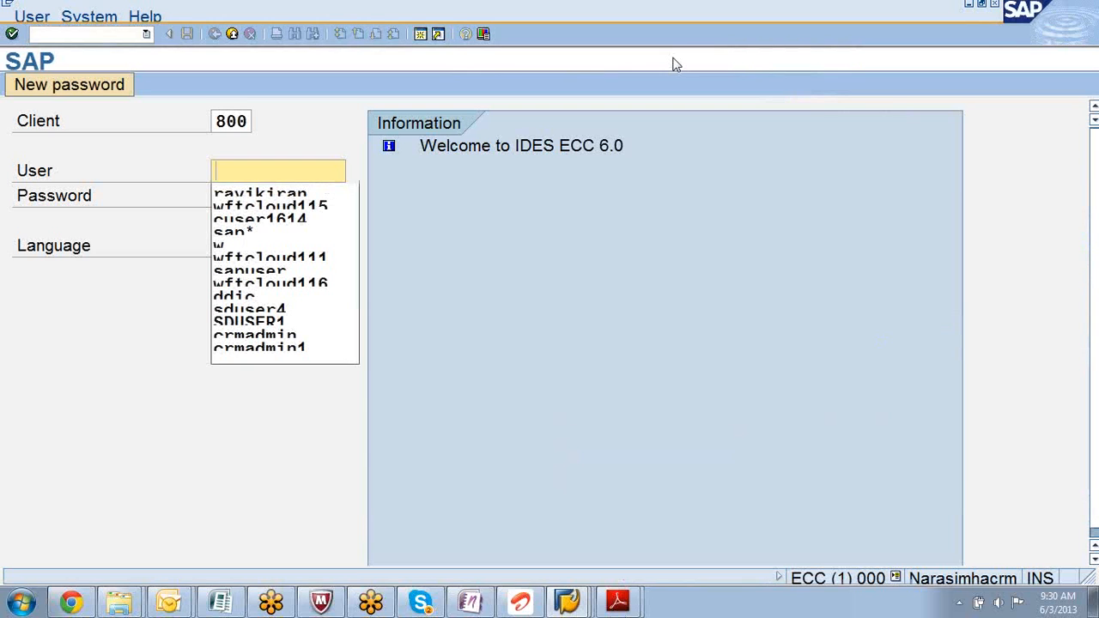
left_click(312, 190)
left_click(295, 192)
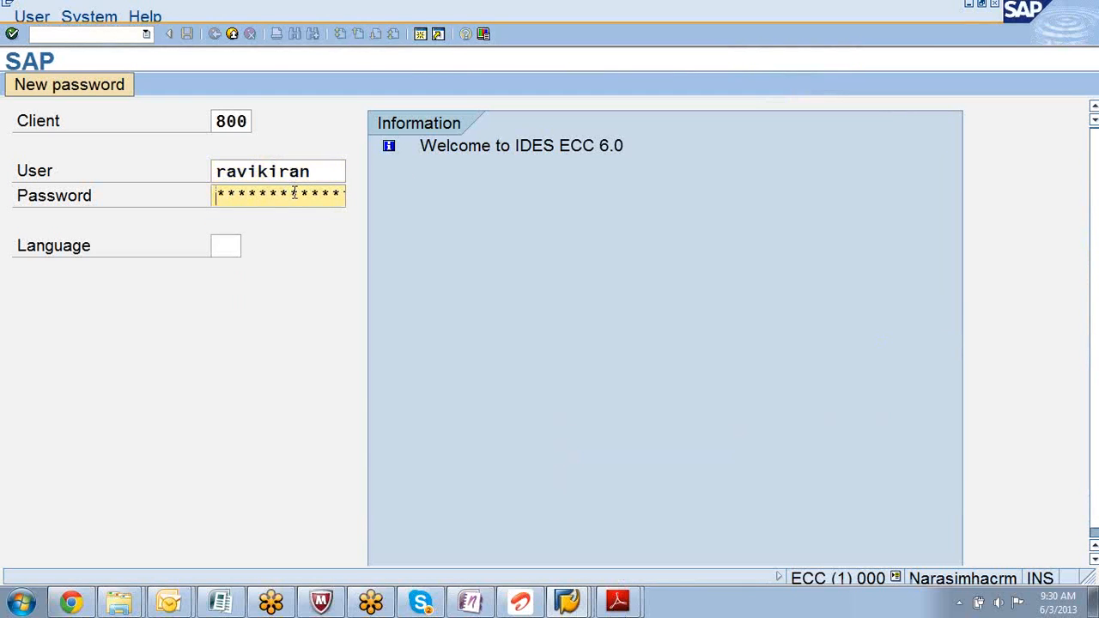
- Enter the password and log on to client 800, ending the other logons
type("********")
key("BackSpace")
key("BackSpace")
key("BackSpace")
key("BackSpace")
key("BackSpace")
key("BackSpace")
key("BackSpace")
key("BackSpace")
key("BackSpace")
type("******")
key("Return")
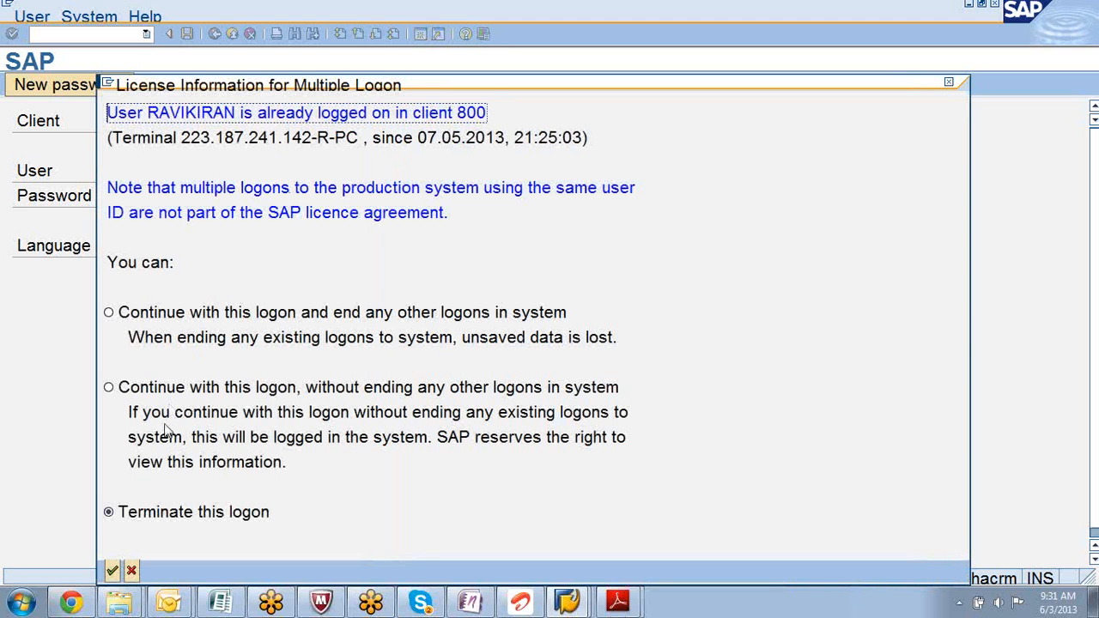
left_click(108, 312)
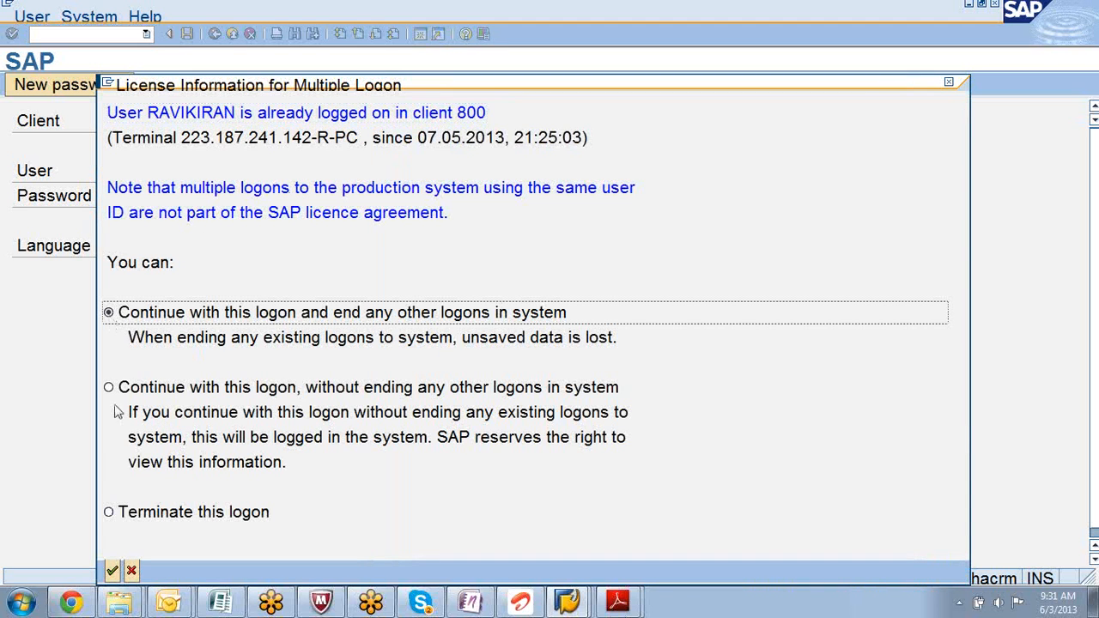
left_click(112, 571)
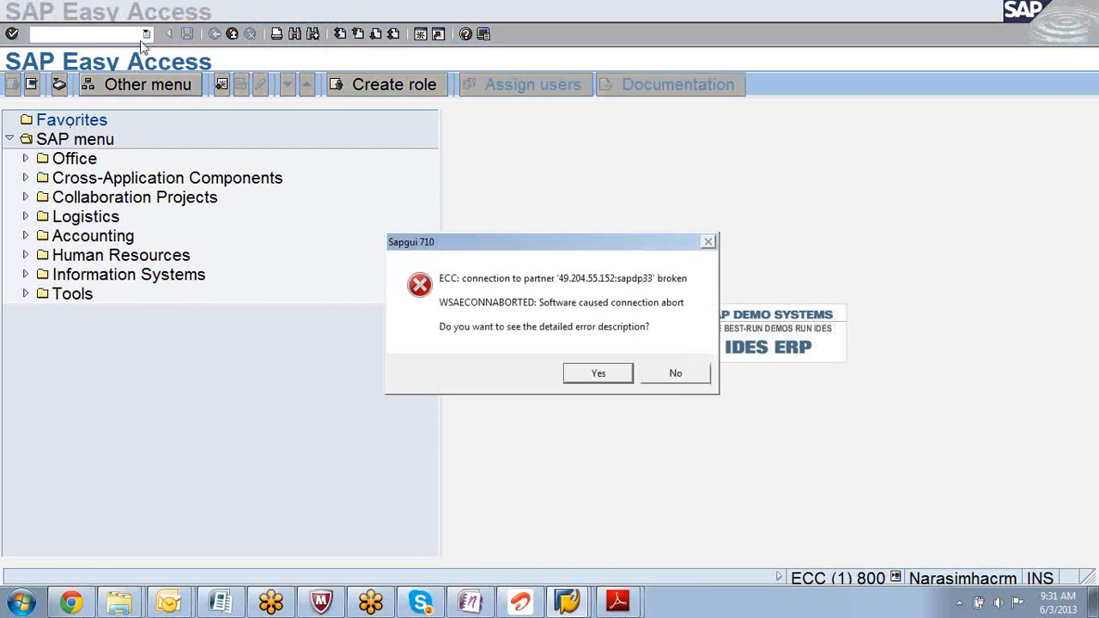
- Dismiss the connection error, start transaction va01 and submit order number 5405
left_click(657, 375)
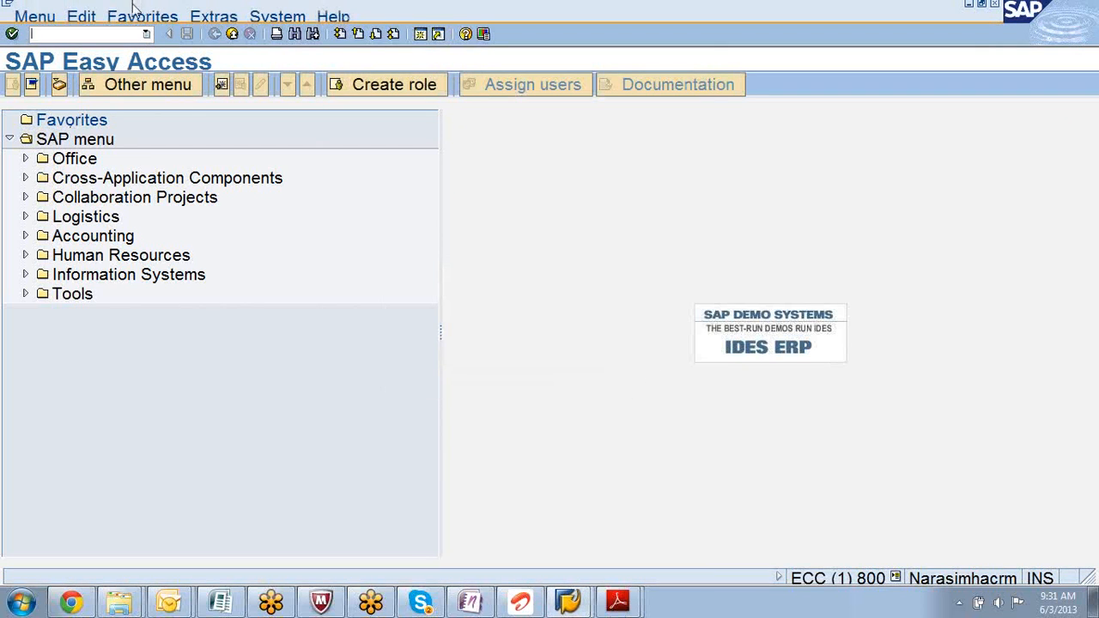
left_click(147, 35)
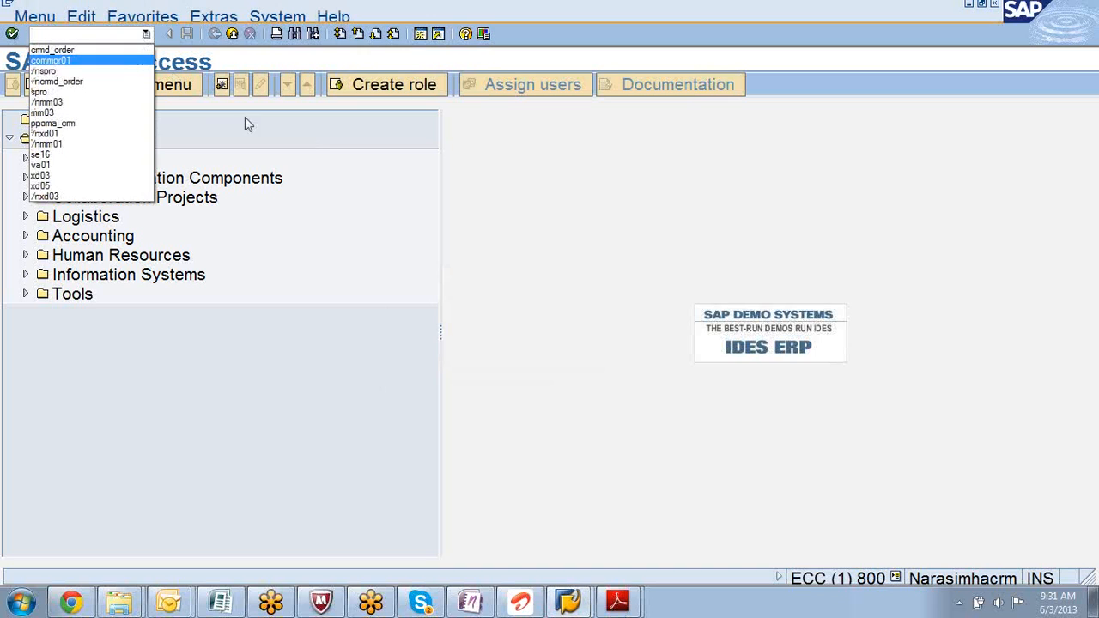
left_click(98, 34)
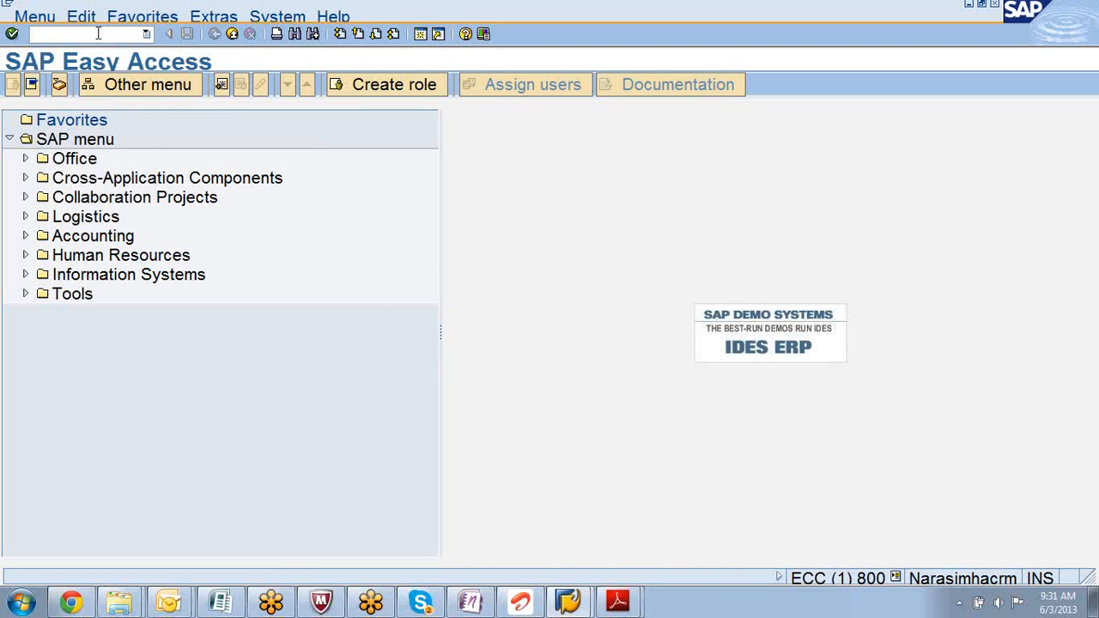
type("v")
type("a01")
key("Return")
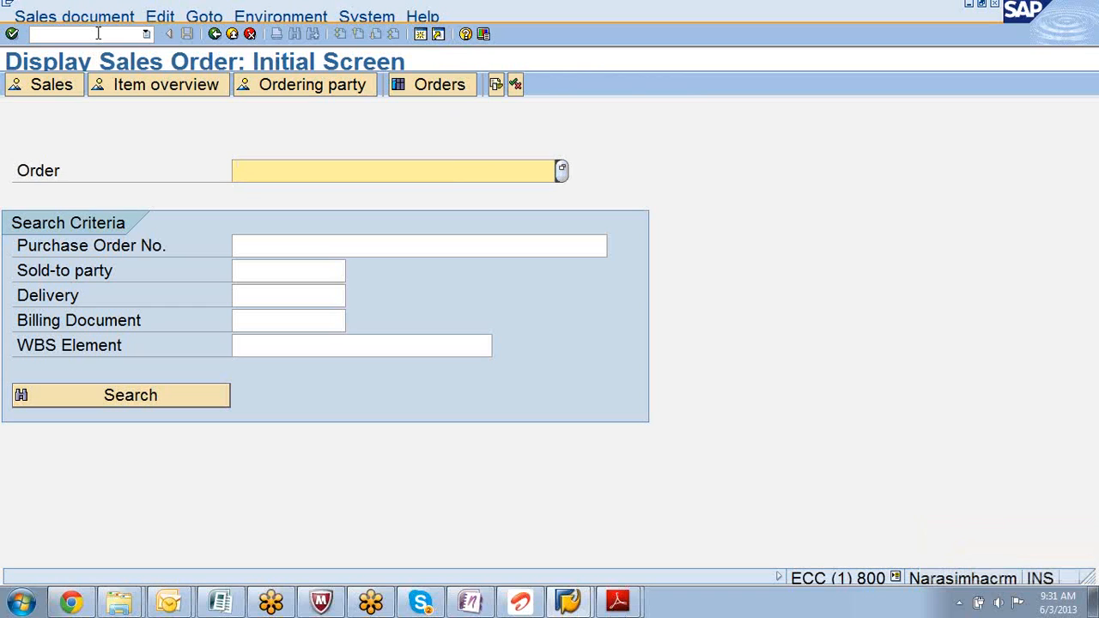
type("540")
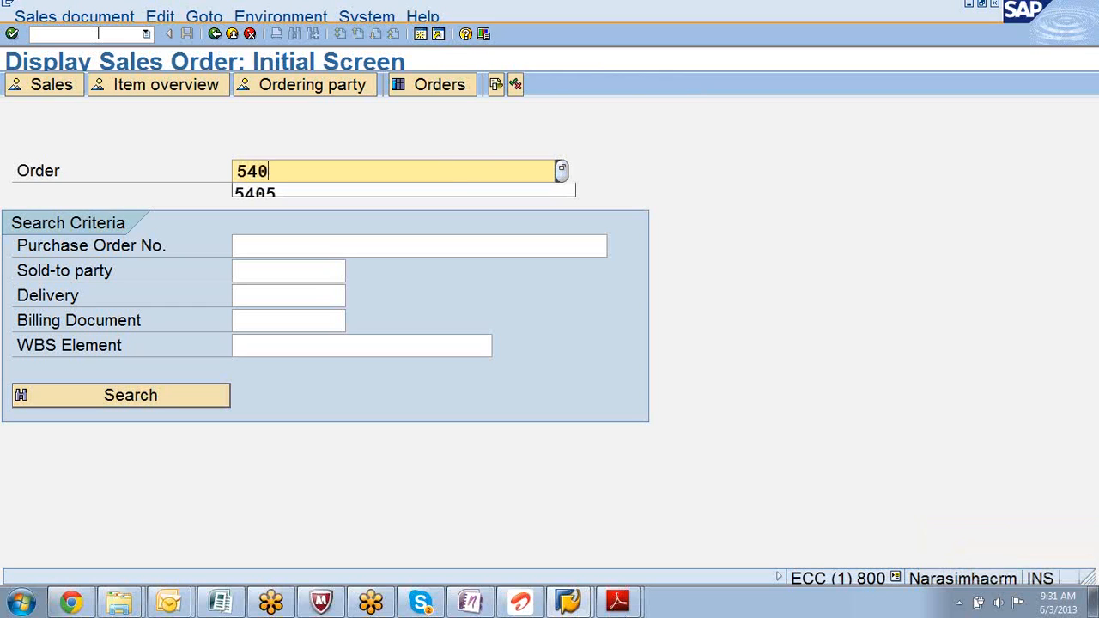
type("5")
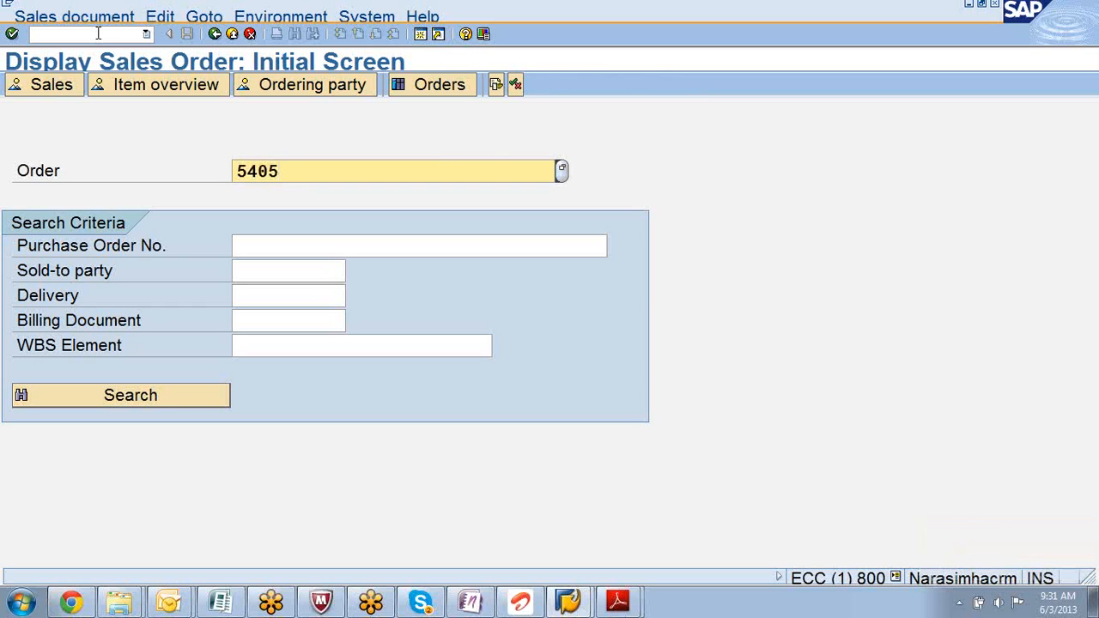
key("Return")
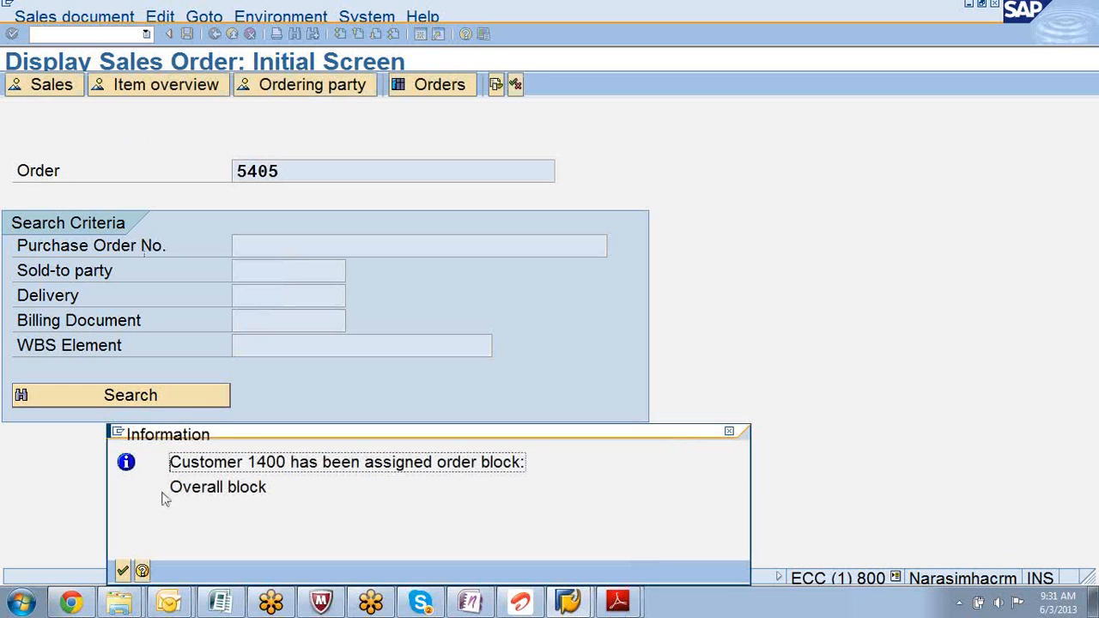
- Acknowledge the customer's overall order block notice to reach order 5405's overview
left_click(123, 572)
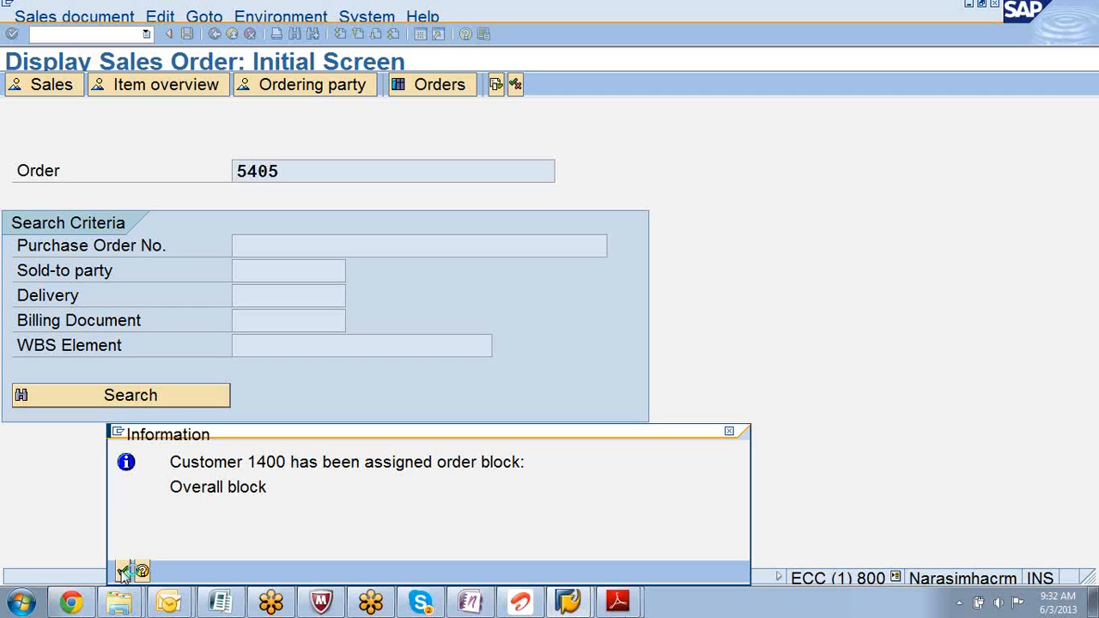
left_click(123, 571)
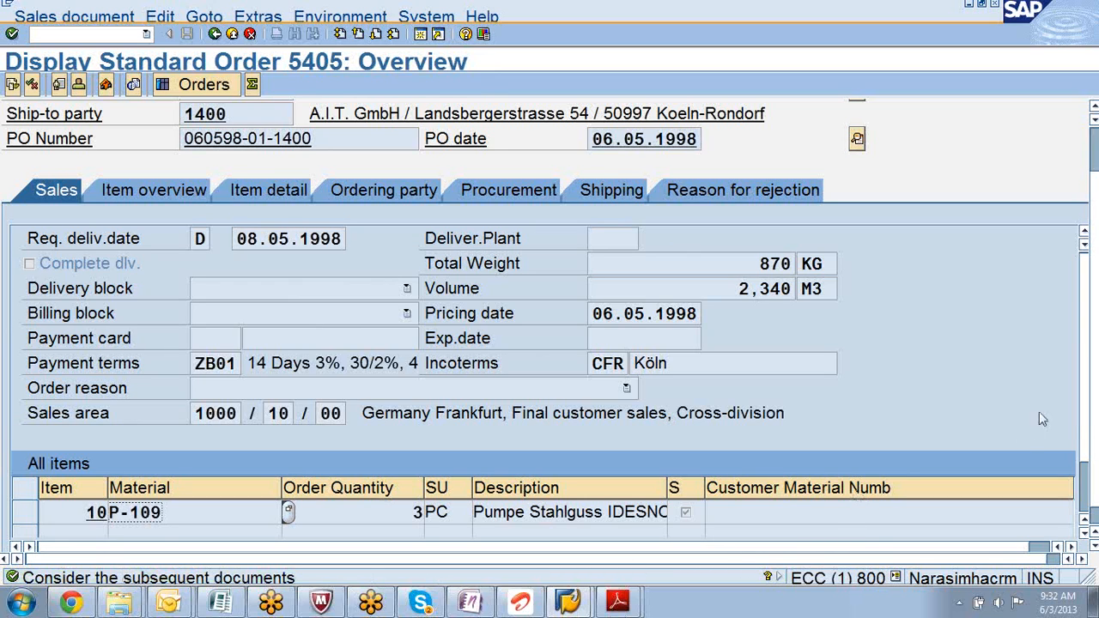
- Select item 10 (material P-109) and show its item pricing conditions
scroll(1084, 425, "down", 3)
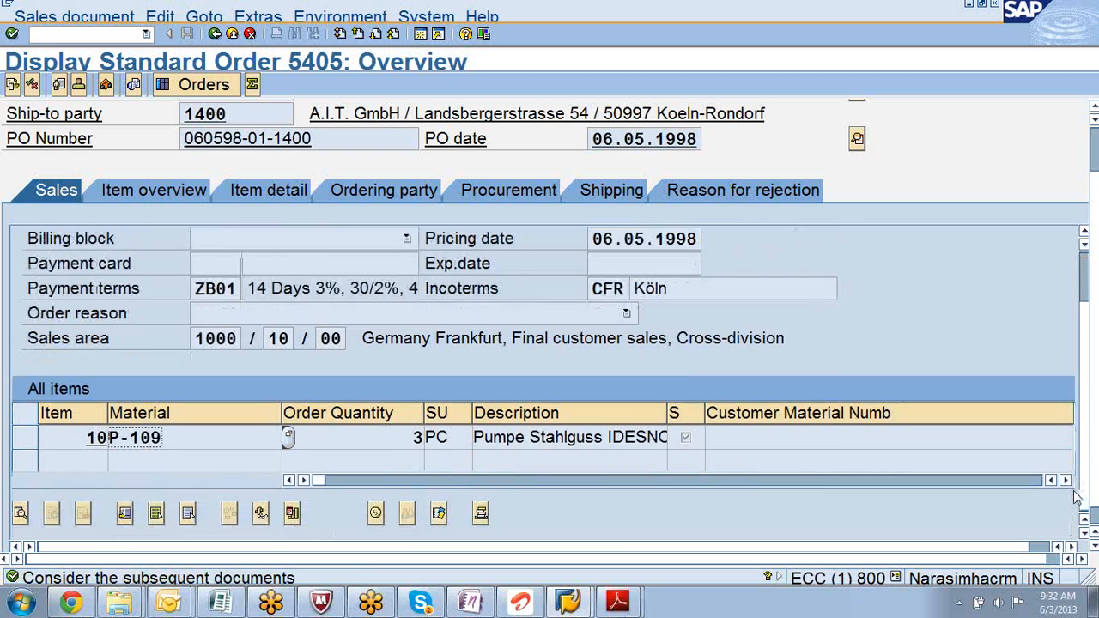
left_click(28, 440)
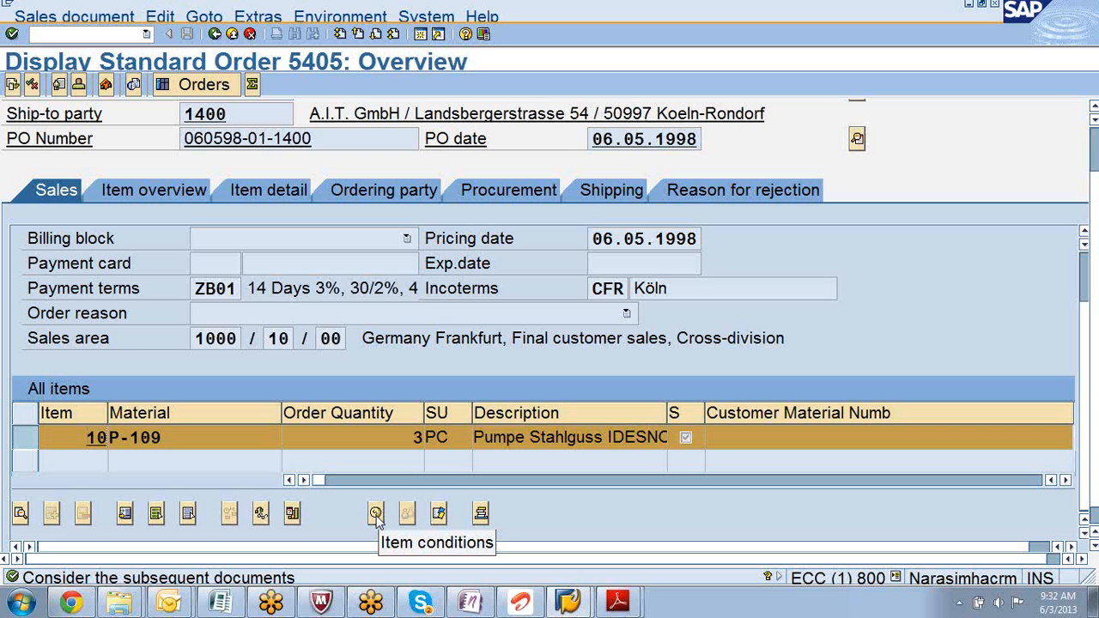
left_click(377, 514)
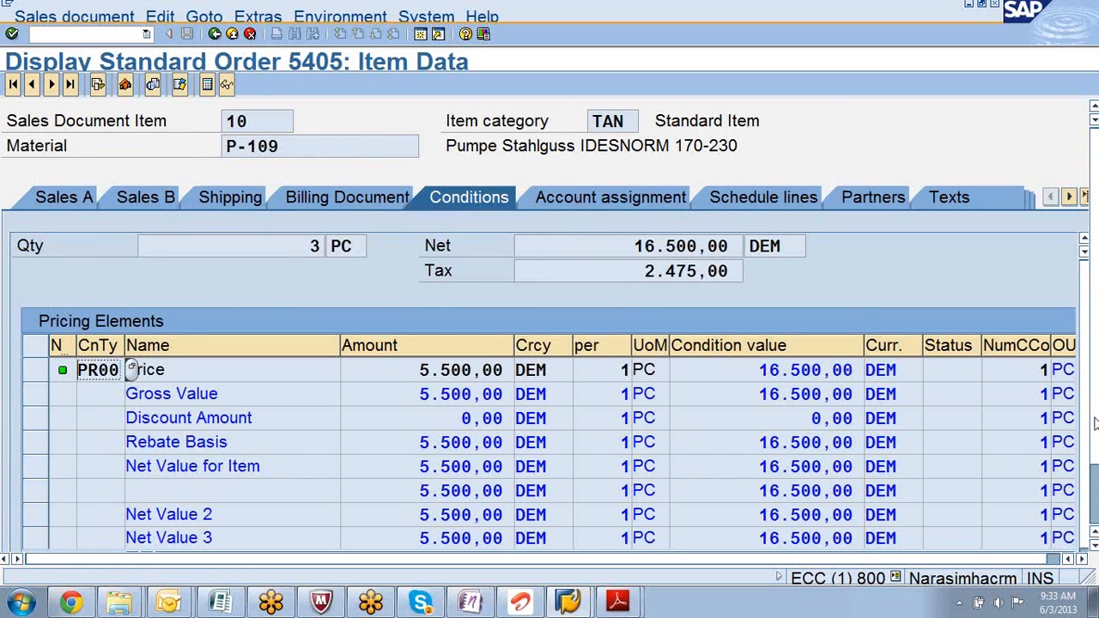
- Widen the first column, select the PR00 Price line and open its 5.500,00 DEM condition record
scroll(1095, 421, "down", 1)
scroll(1096, 375, "up", 1)
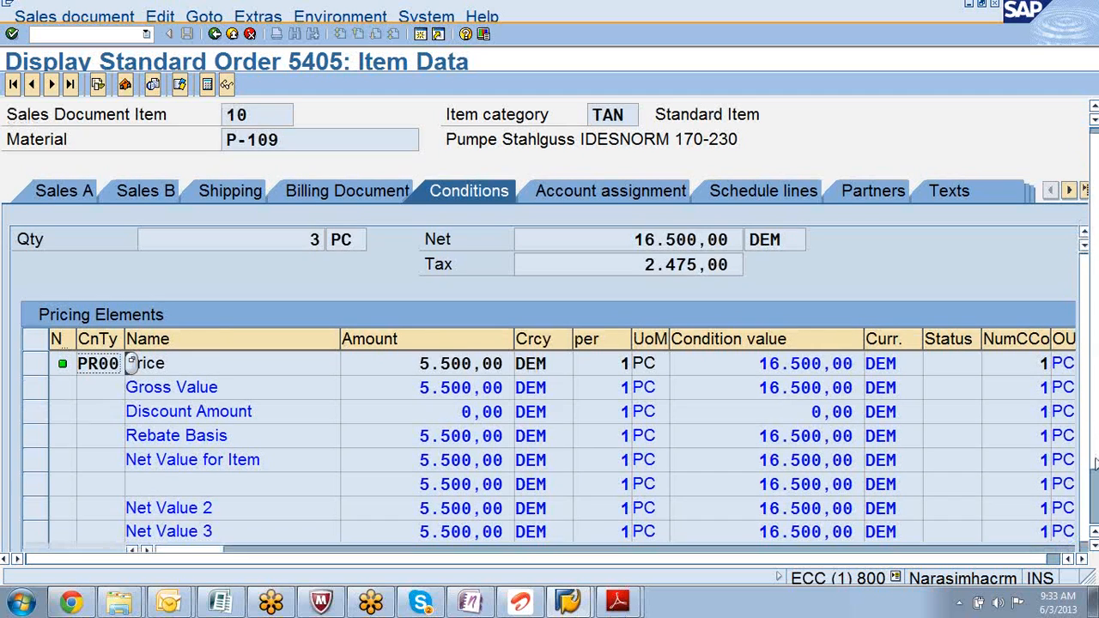
scroll(1095, 447, "down", 1)
scroll(1095, 485, "down", 1)
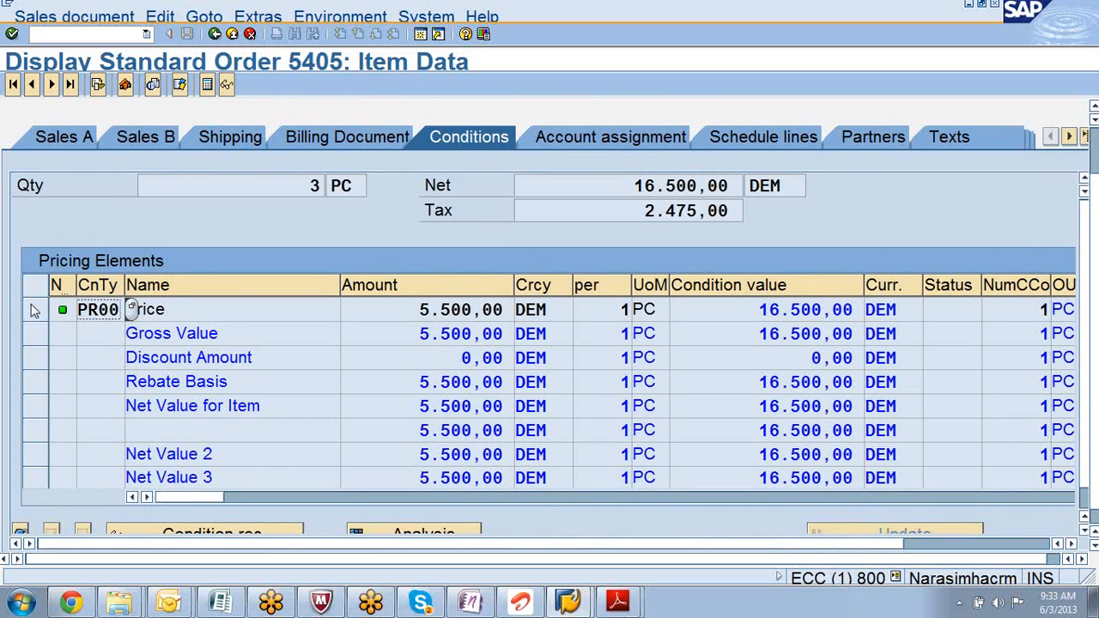
left_click_drag(75, 285, 192, 284)
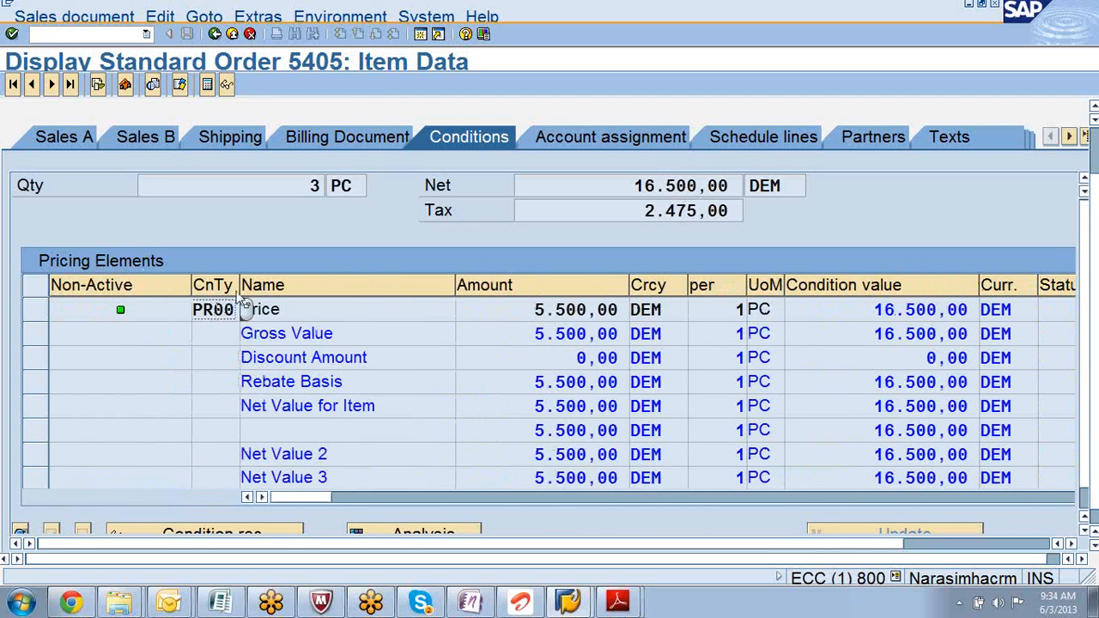
left_click(35, 310)
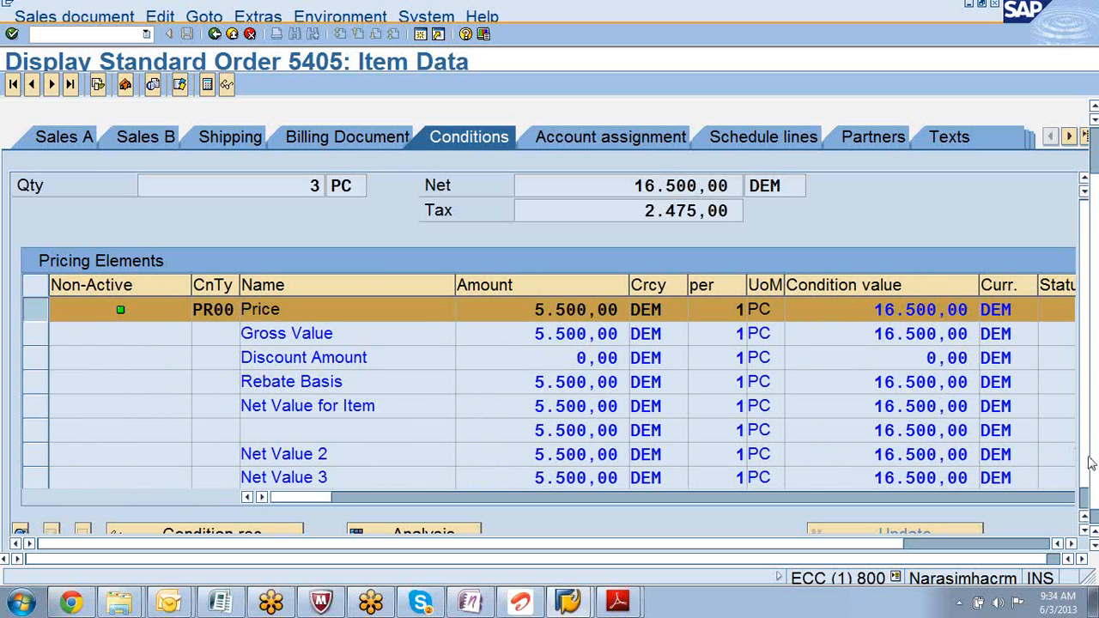
scroll(1087, 496, "down", 1)
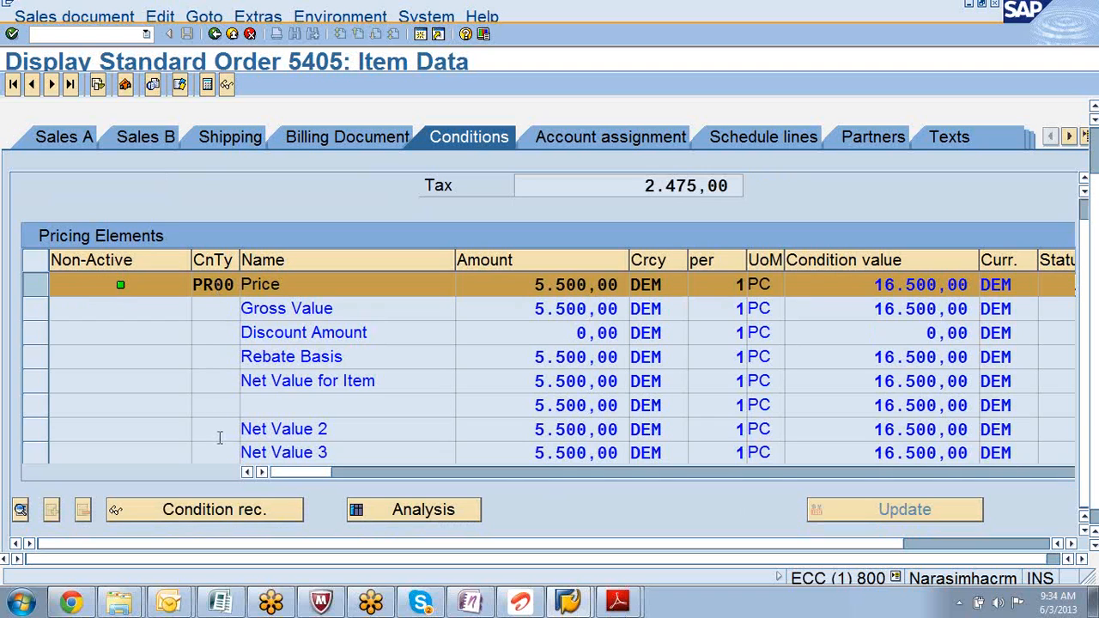
left_click(267, 512)
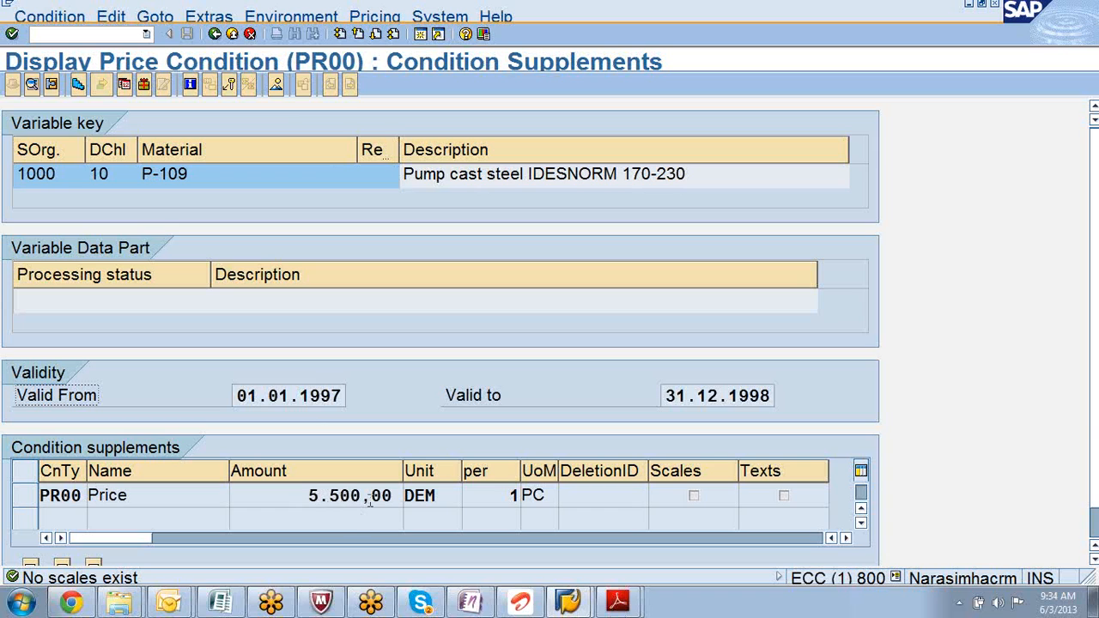
- Check the price's DEM currency unit, then return to the item's Conditions tab
left_click(436, 503)
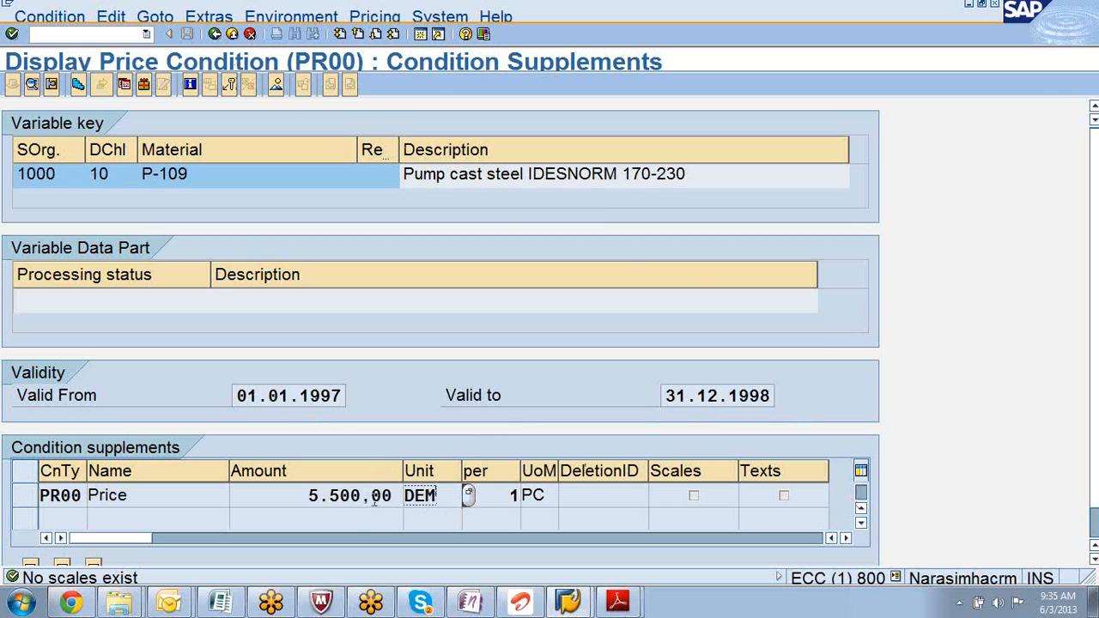
left_click(215, 34)
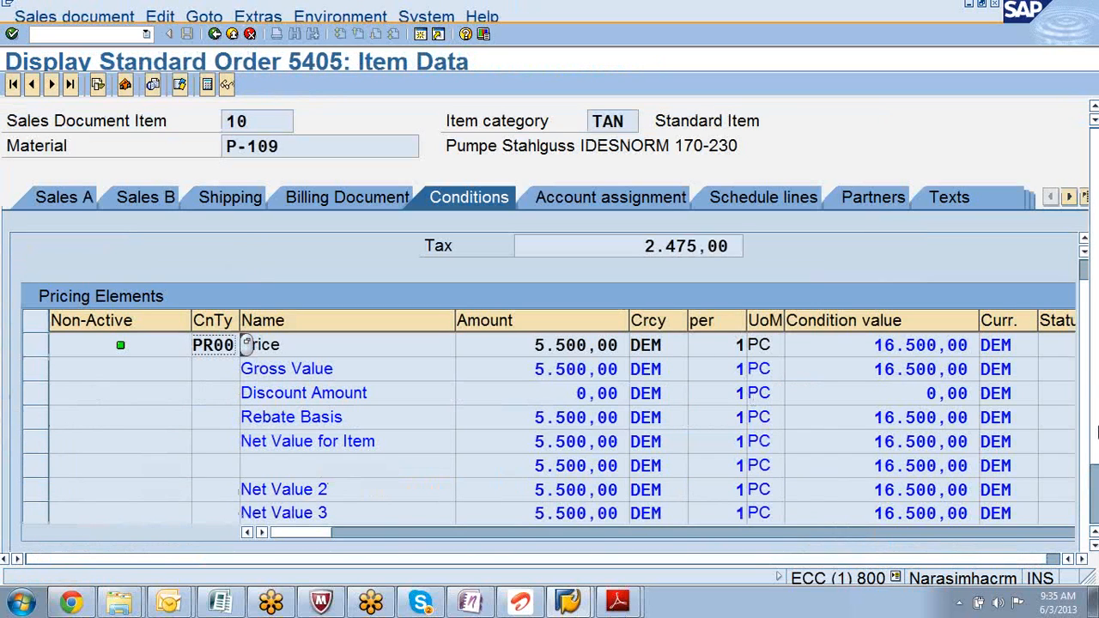
- Reopen the PR00 condition record pricing P-109 at 5.500,00 DEM per piece
scroll(1095, 444, "down", 2)
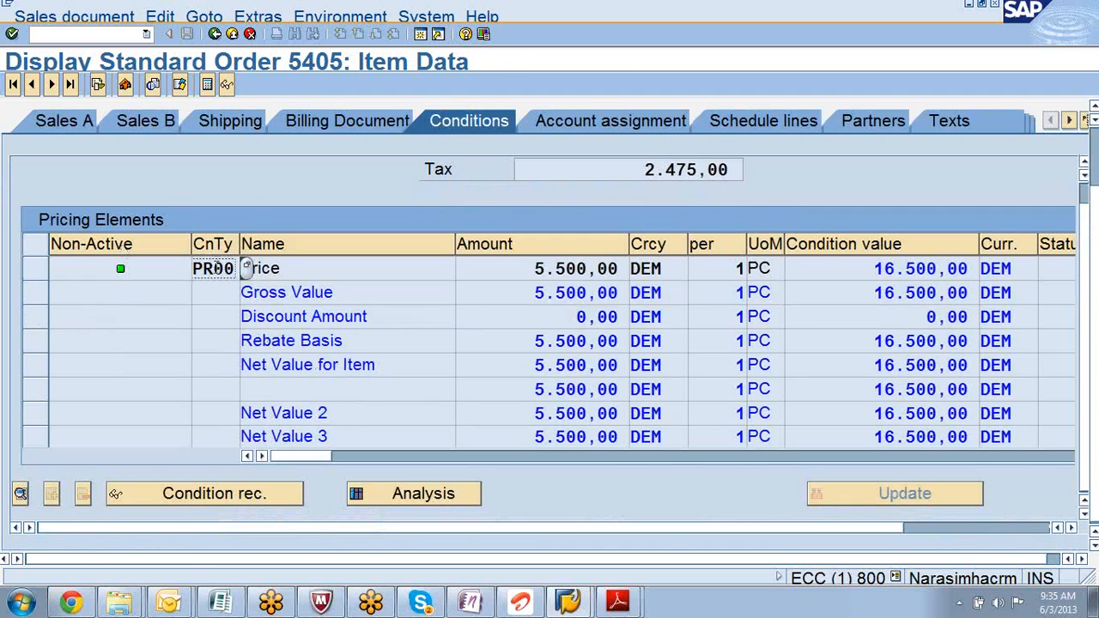
left_click(239, 495)
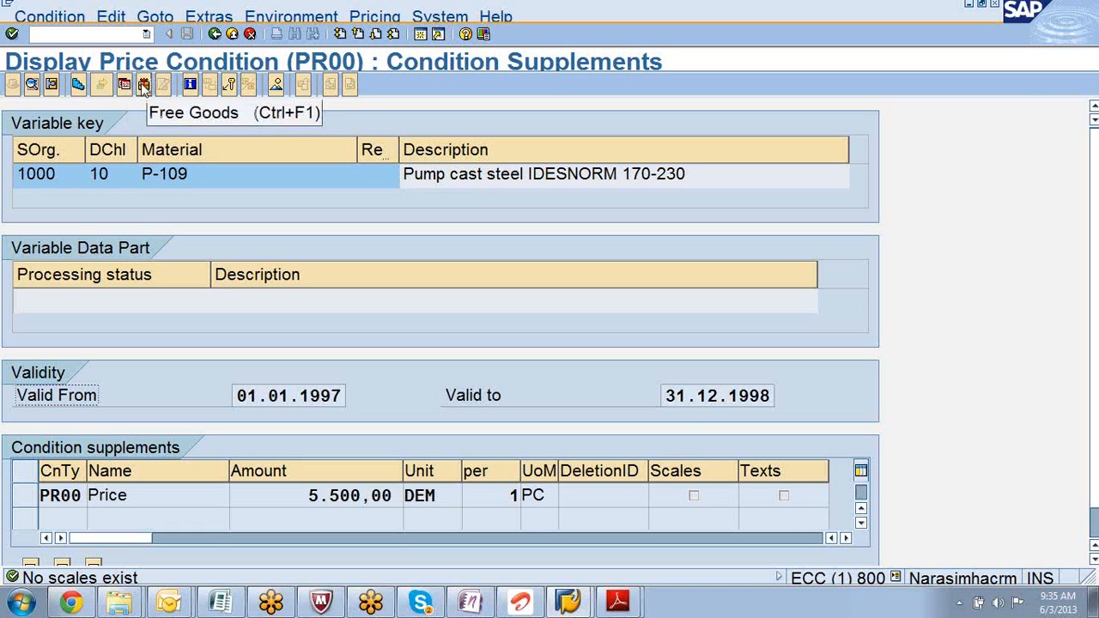
- Confirm the record key shows condition table 304, then open the PR00 price overview
left_click(231, 86)
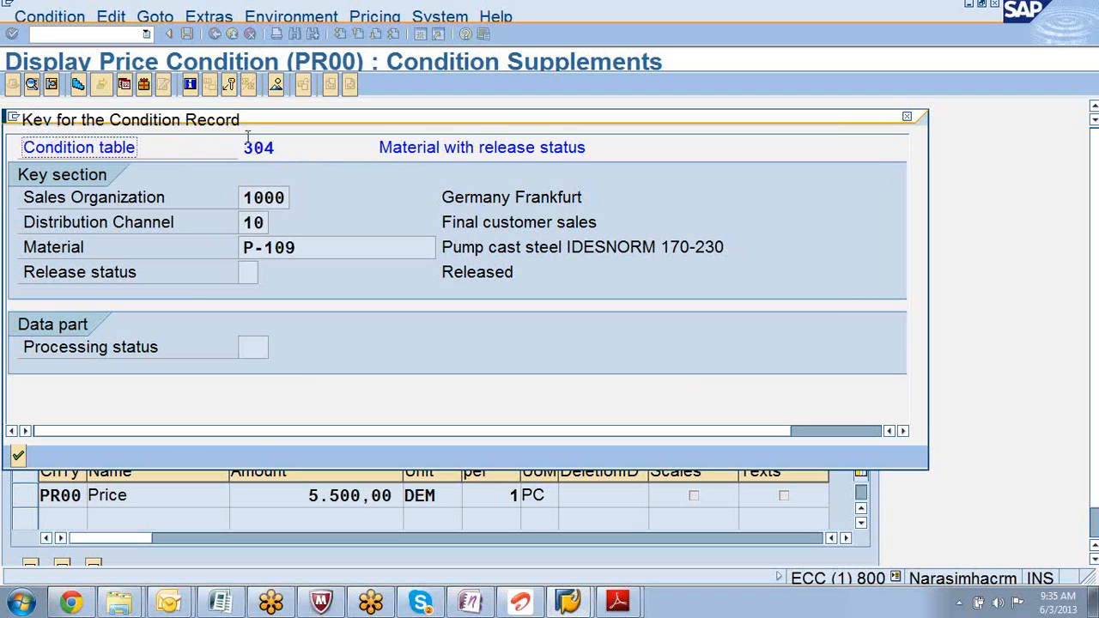
double_click(273, 150)
left_click(907, 118)
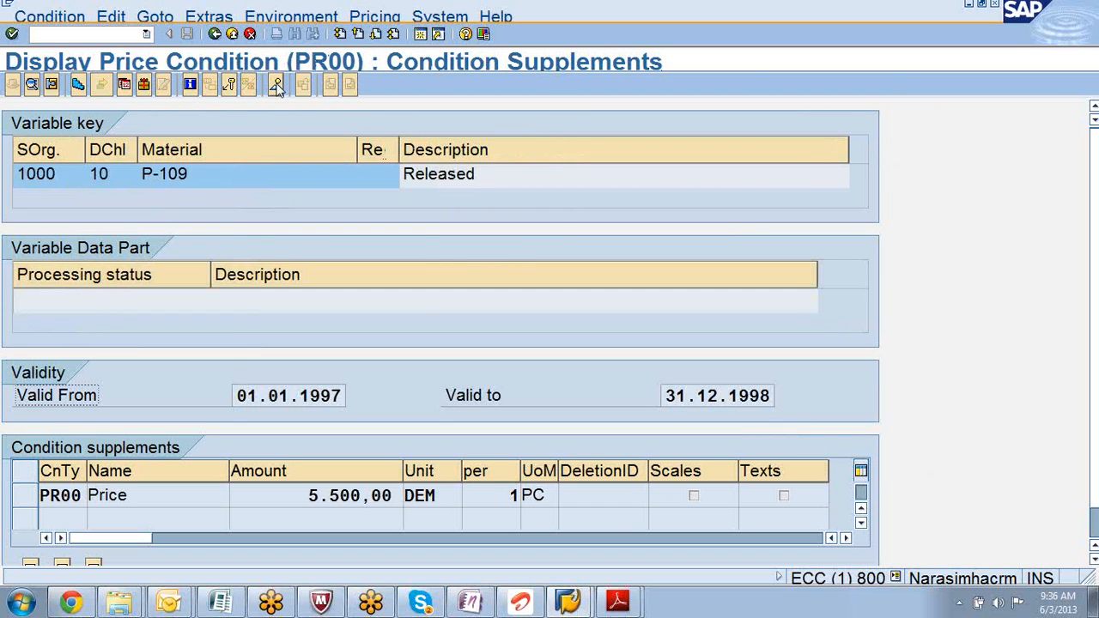
left_click(275, 89)
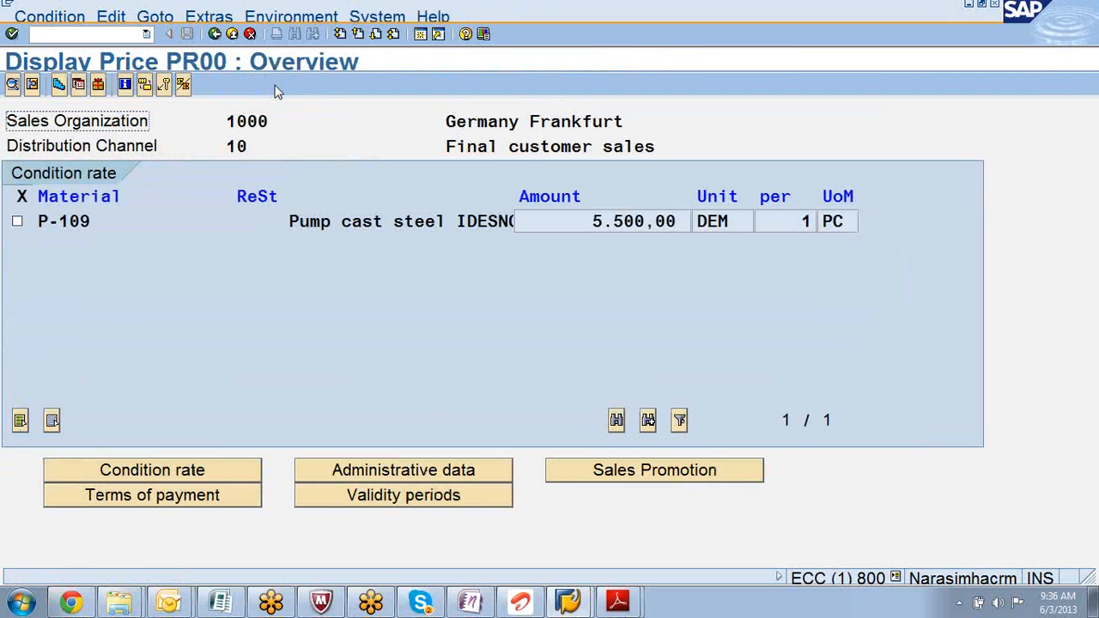
- Check the PR00 record's condition rate, payment terms, creation data, validity period and sales promotion, then go back
left_click(207, 478)
left_click(206, 498)
left_click(195, 474)
left_click(197, 498)
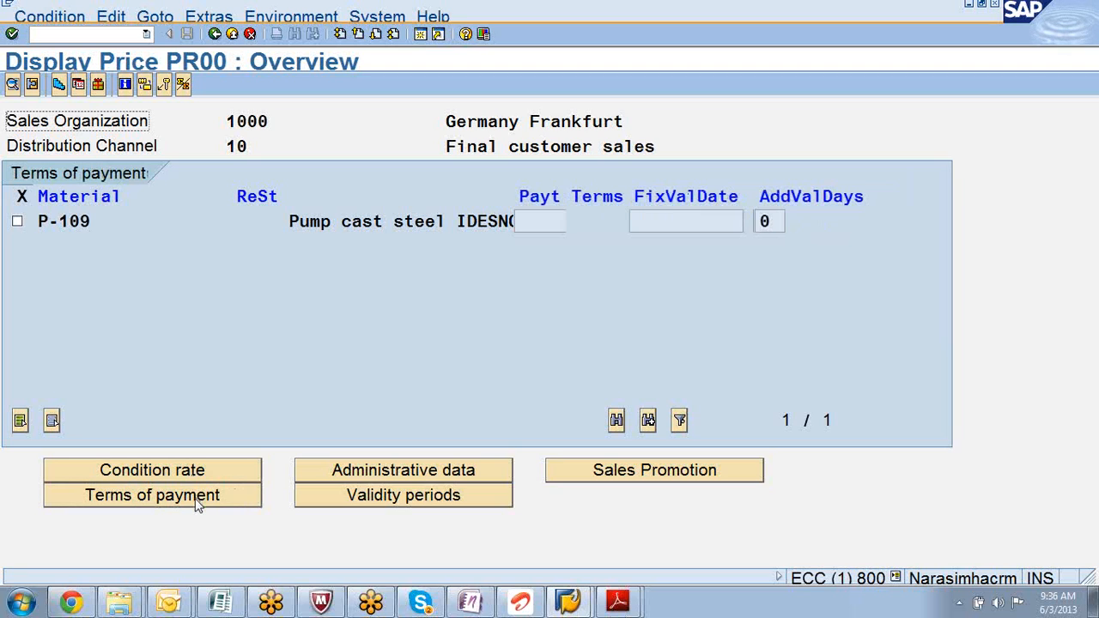
left_click(366, 473)
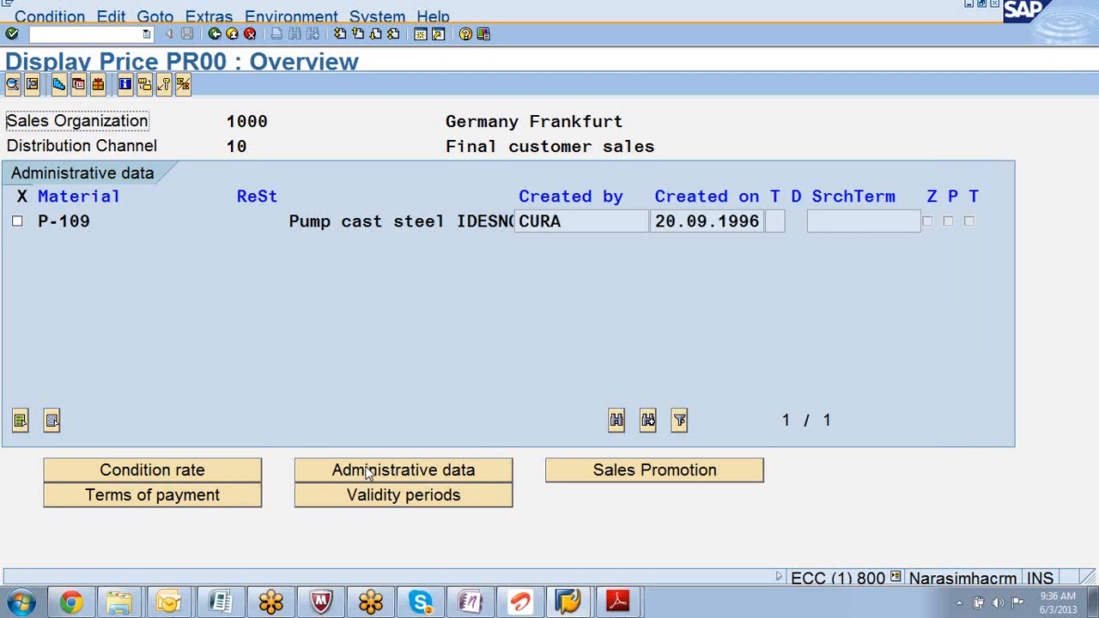
left_click(374, 501)
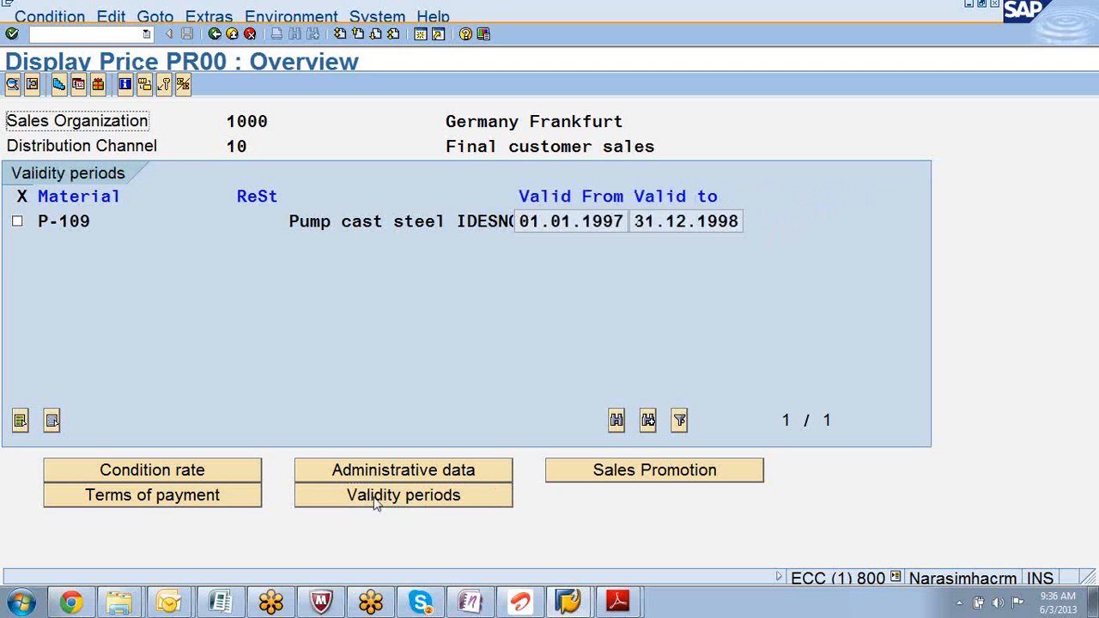
left_click(610, 472)
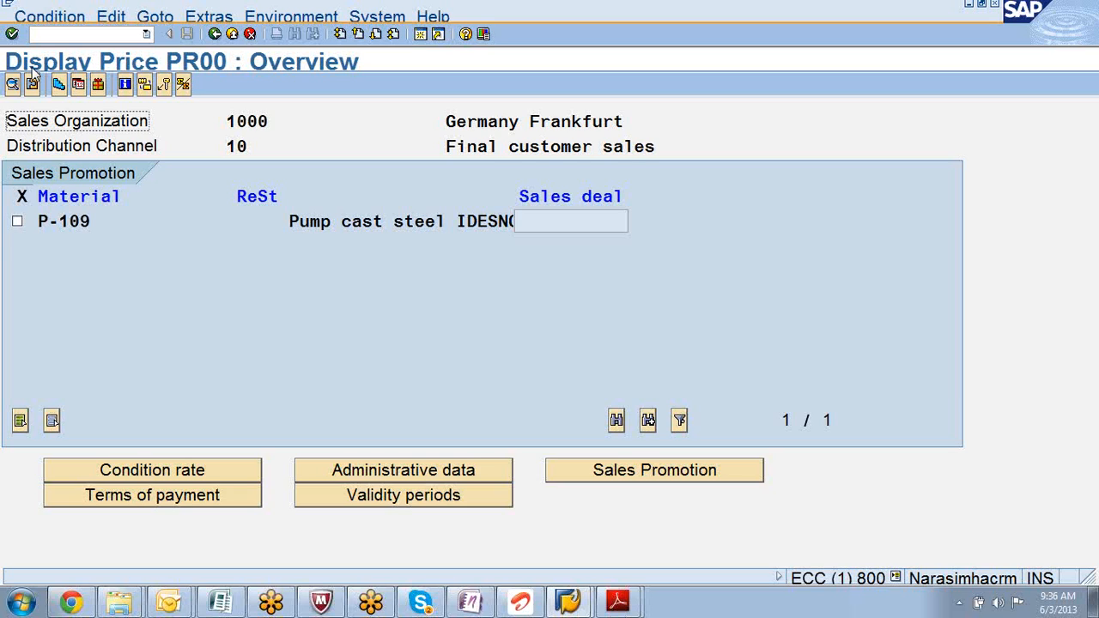
left_click(215, 34)
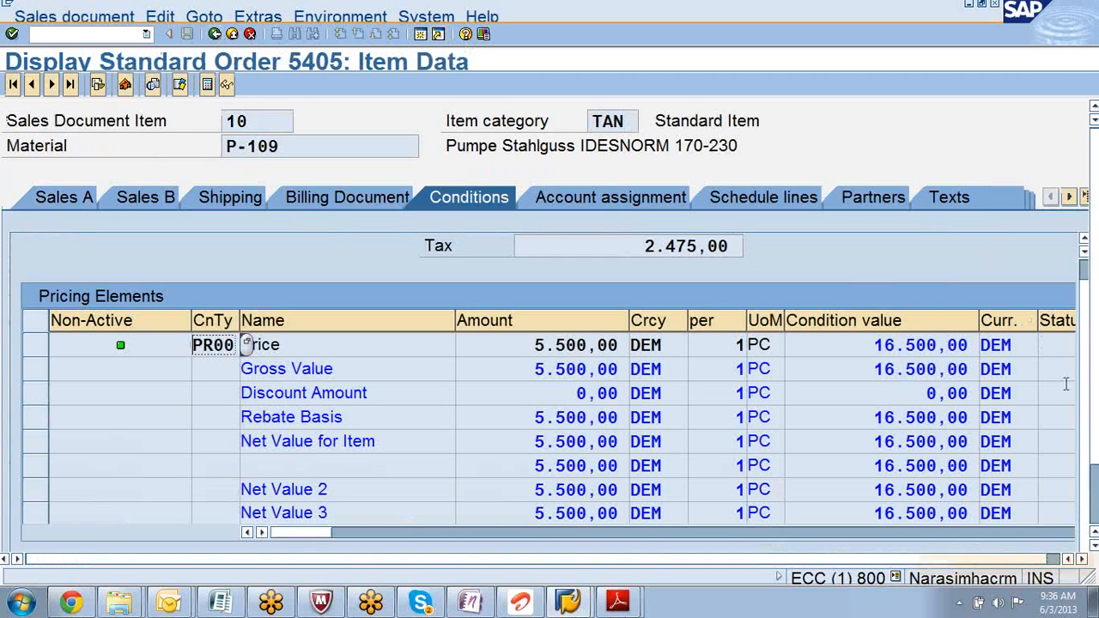
- Run pricing analysis on the PR00 Price row and expand PR00 to list its PR02 accesses
scroll(1097, 438, "down", 3)
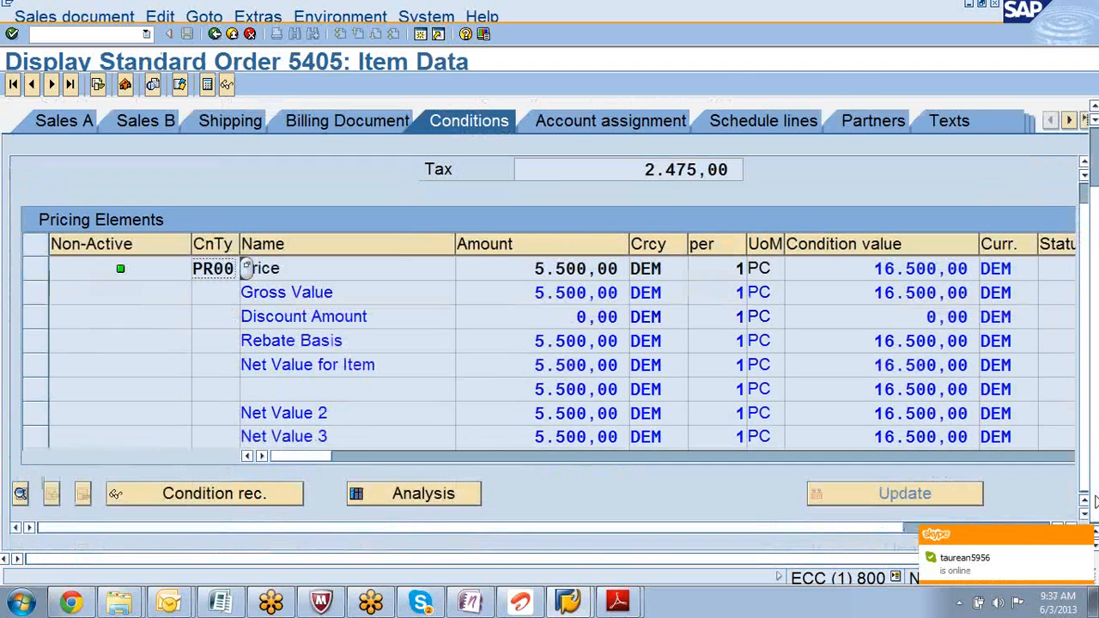
scroll(1096, 481, "up", 1)
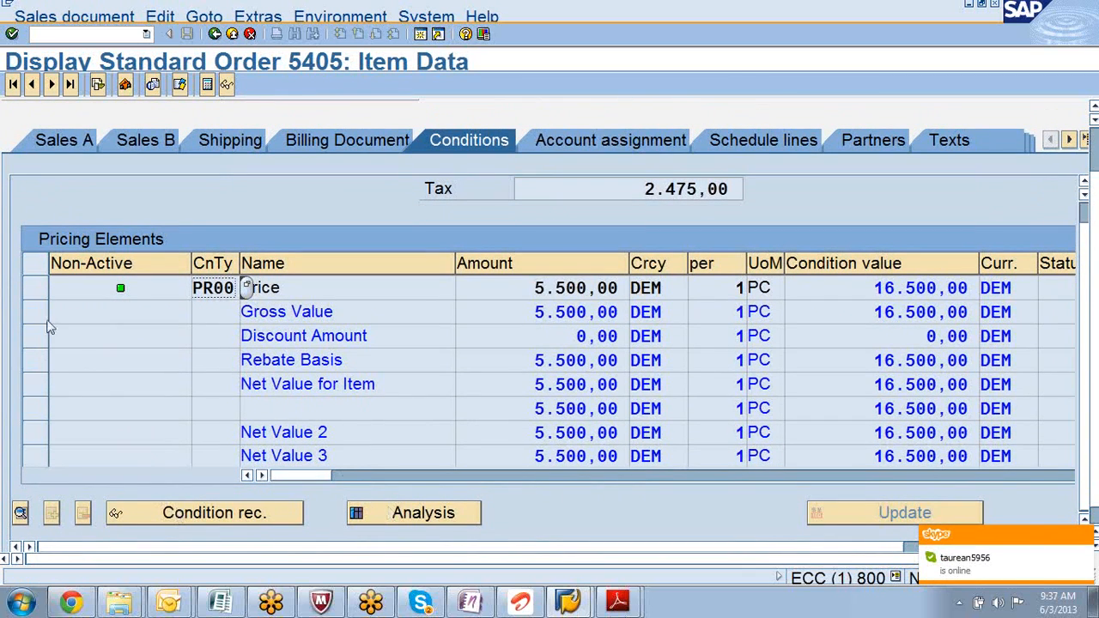
left_click(31, 292)
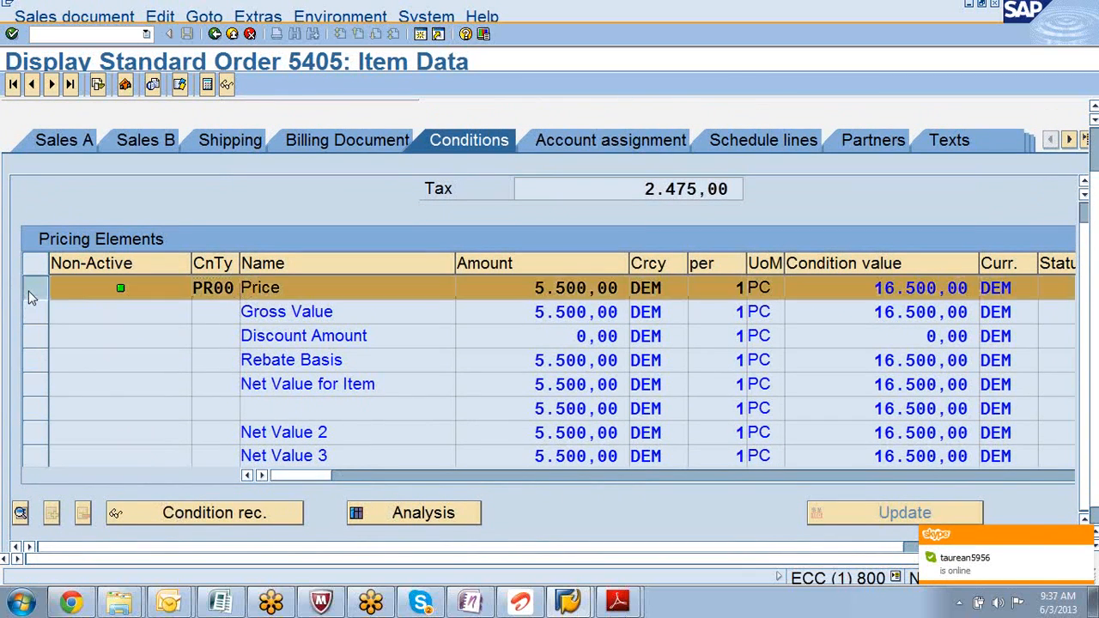
left_click(426, 516)
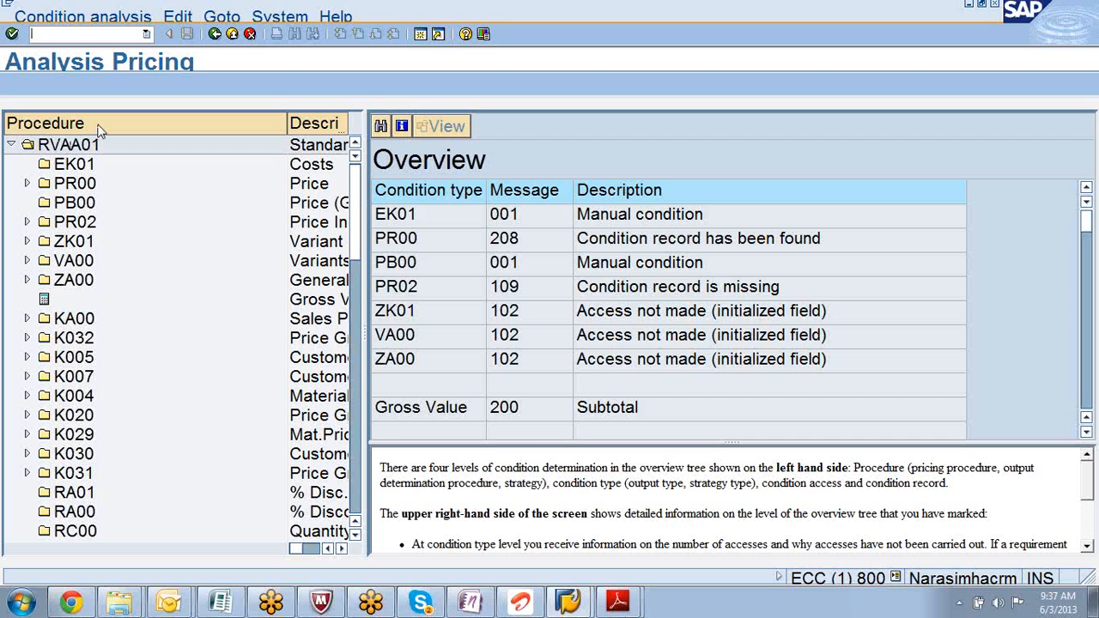
left_click(27, 183)
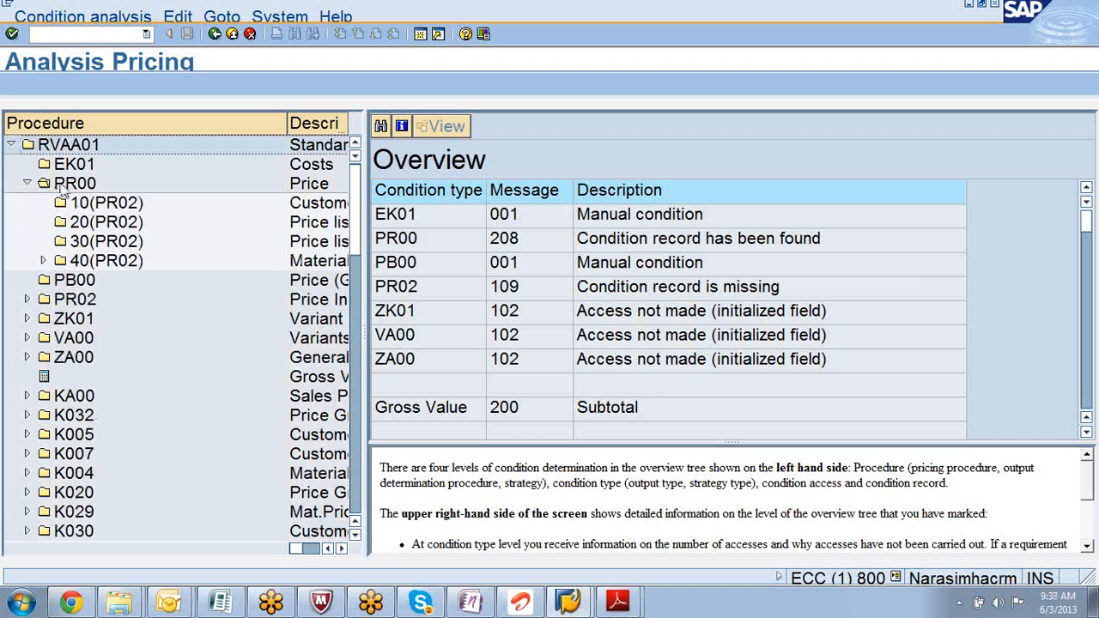
- Show PR00 access 10 details (condition record missing), then bring back the TASD40_2.pdf diagram
left_click(26, 184)
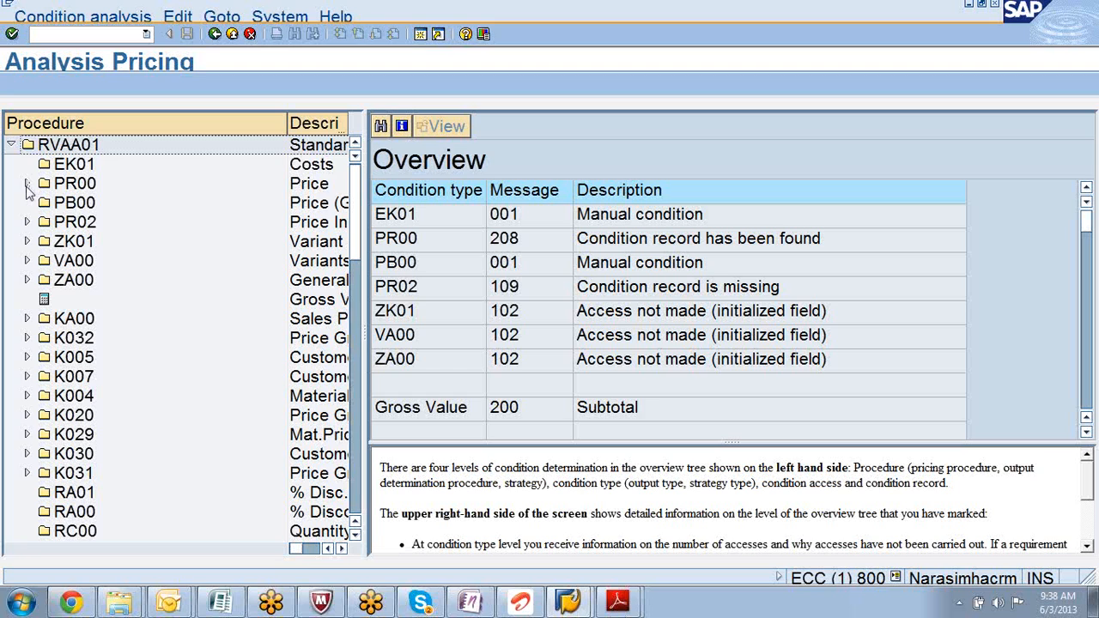
left_click(27, 184)
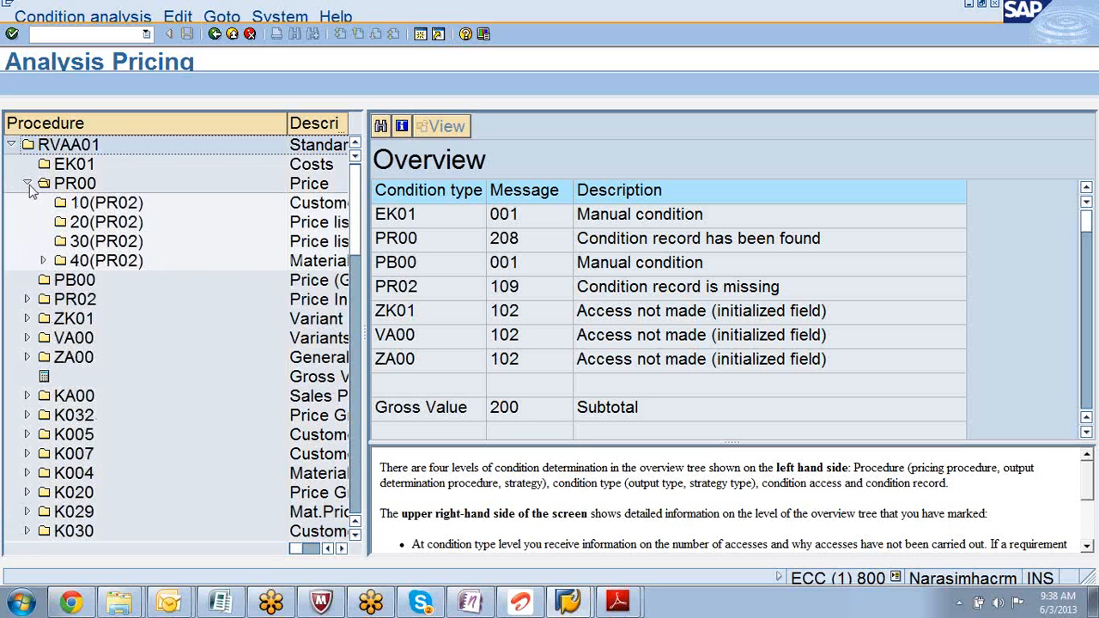
left_click(28, 184)
left_click(28, 184)
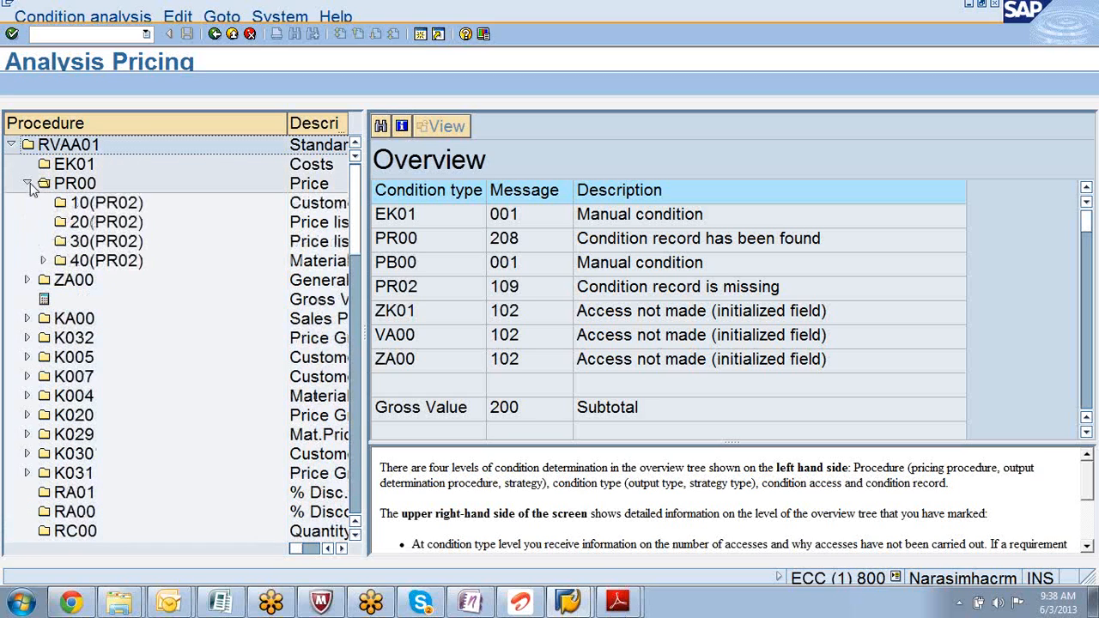
left_click(97, 204)
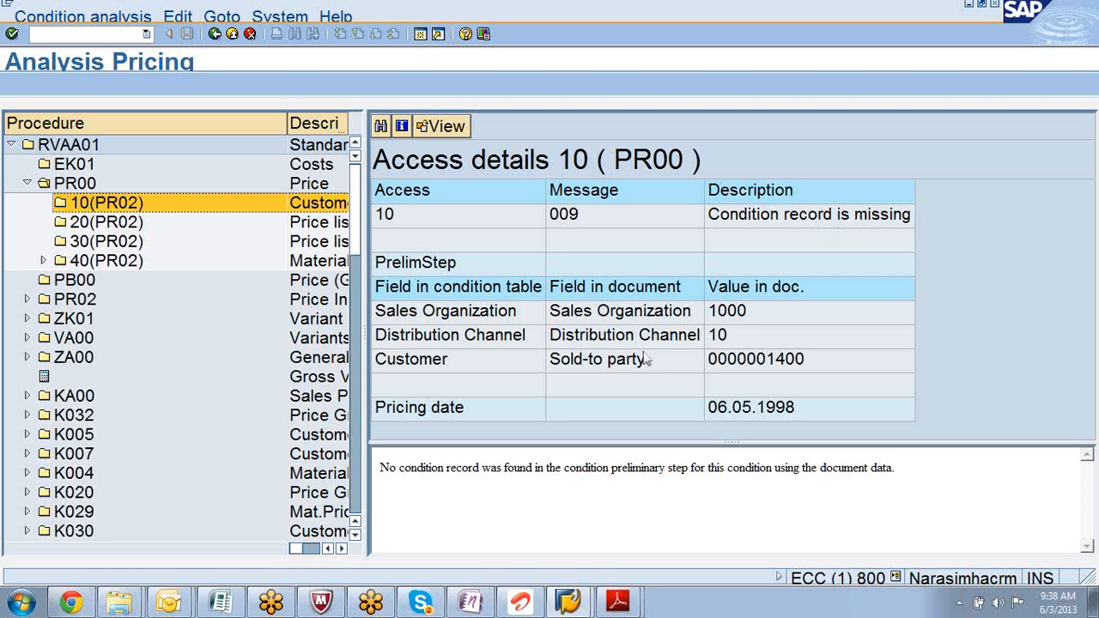
left_click(613, 604)
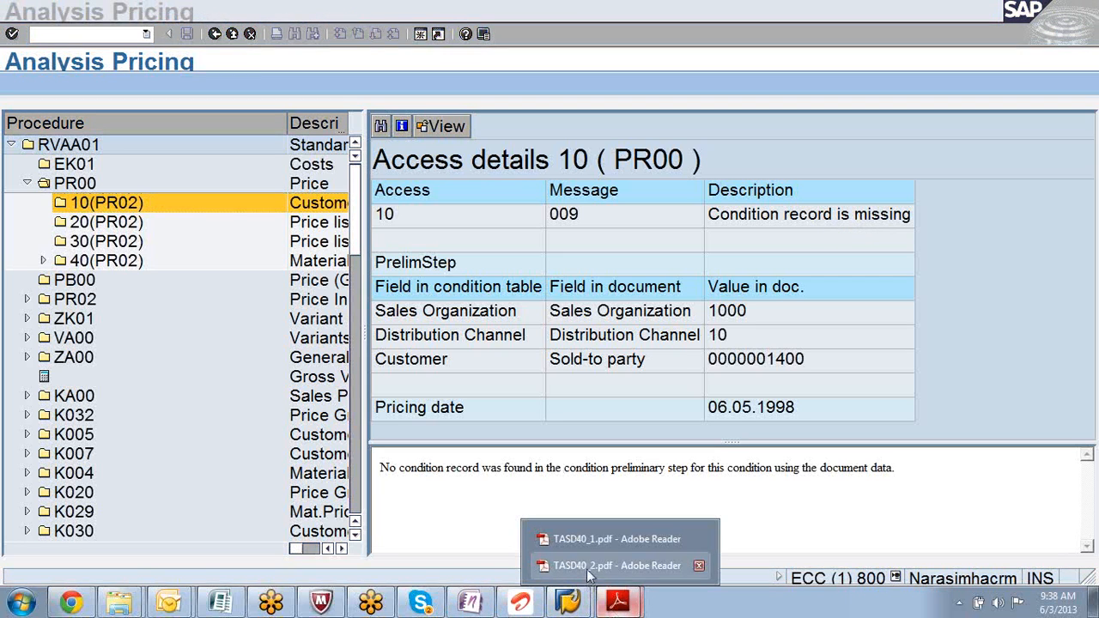
left_click(587, 566)
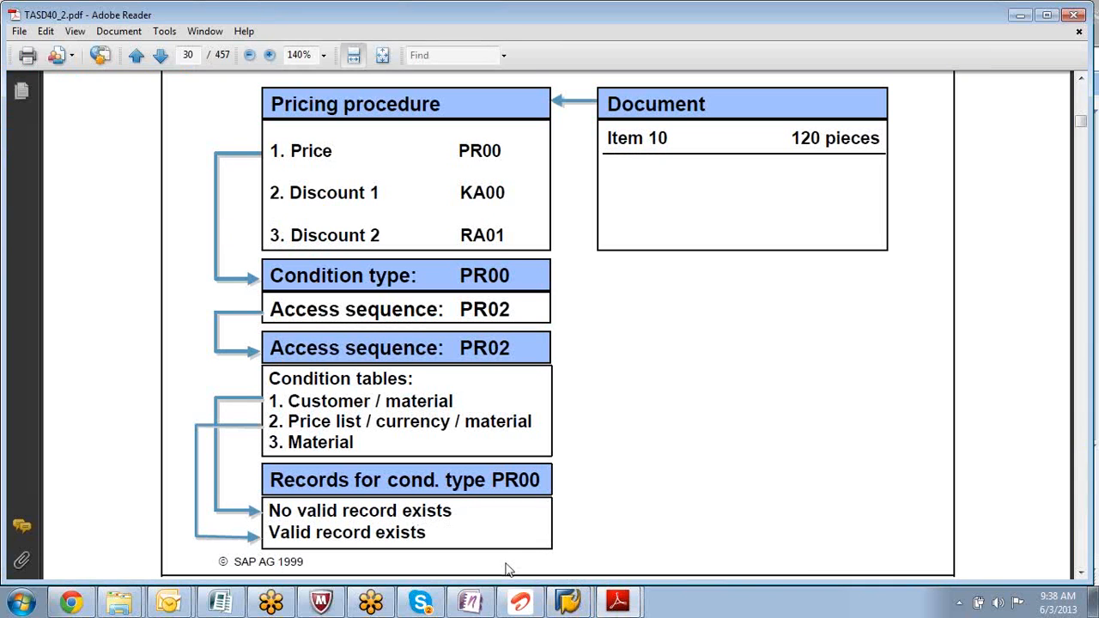
left_click(562, 603)
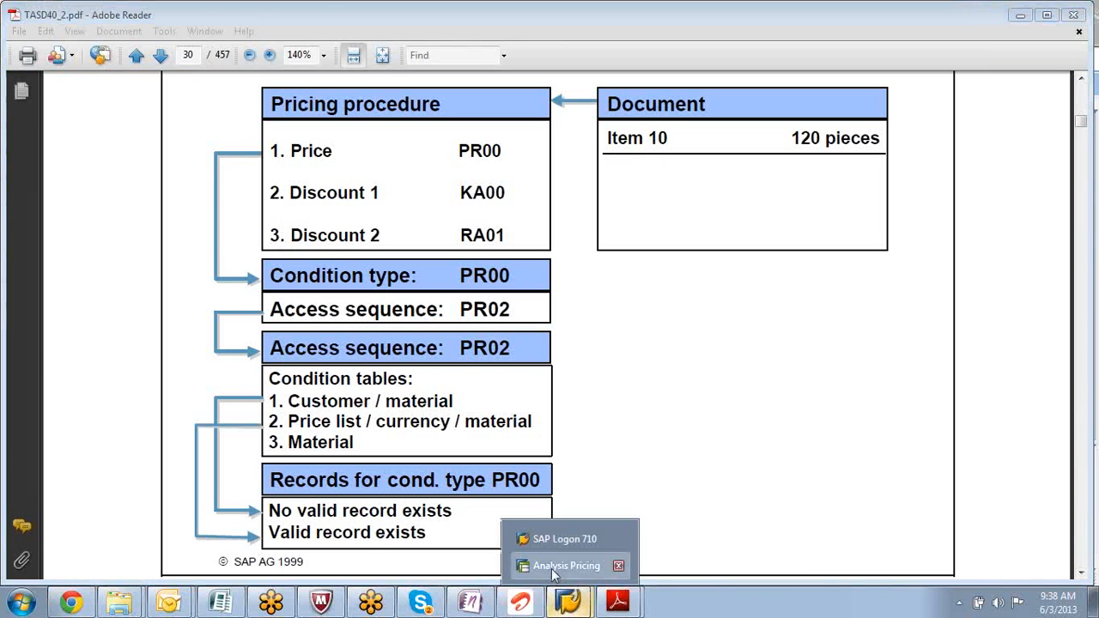
left_click(554, 572)
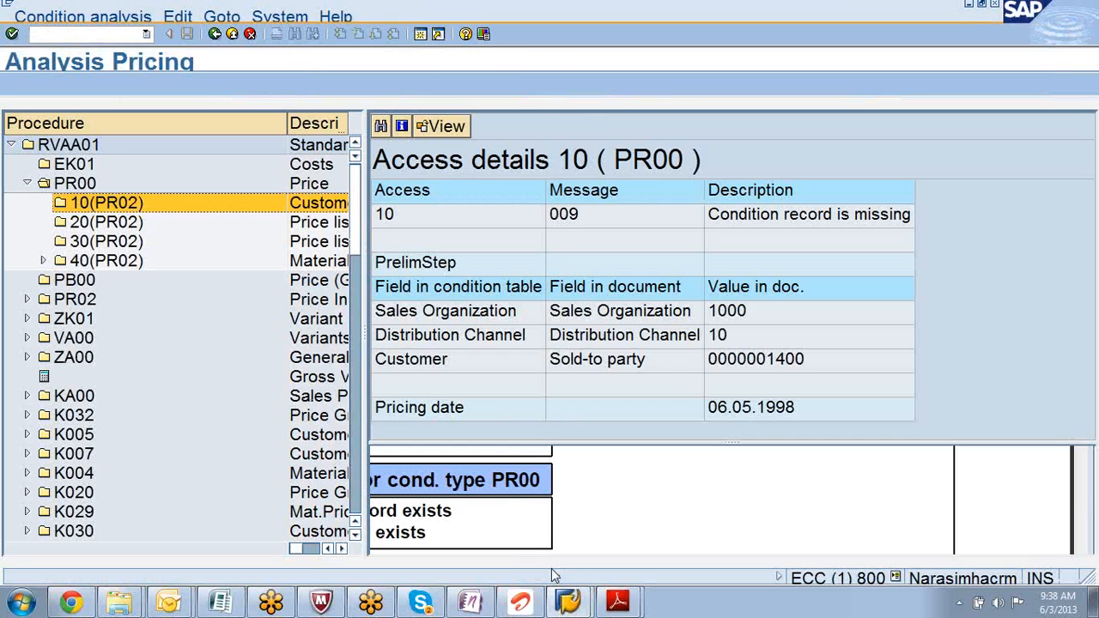
- Open PR00 access 40 showing the record found for P-109 at 5.500,00 DEM
double_click(86, 261)
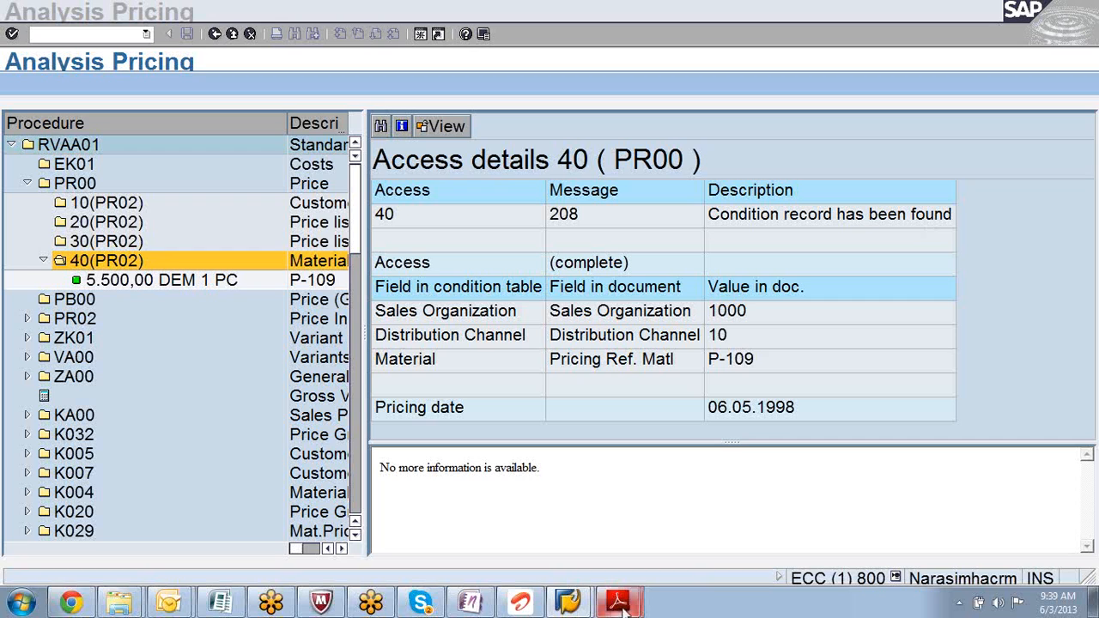
mouse_move(620, 606)
left_click(601, 569)
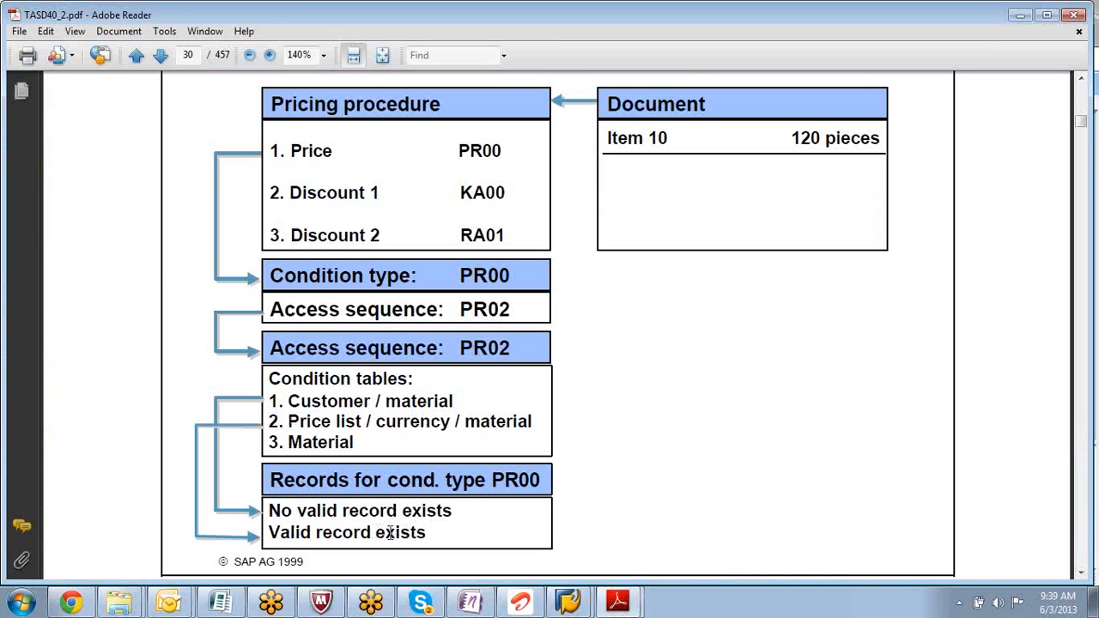
left_click_drag(493, 480, 540, 481)
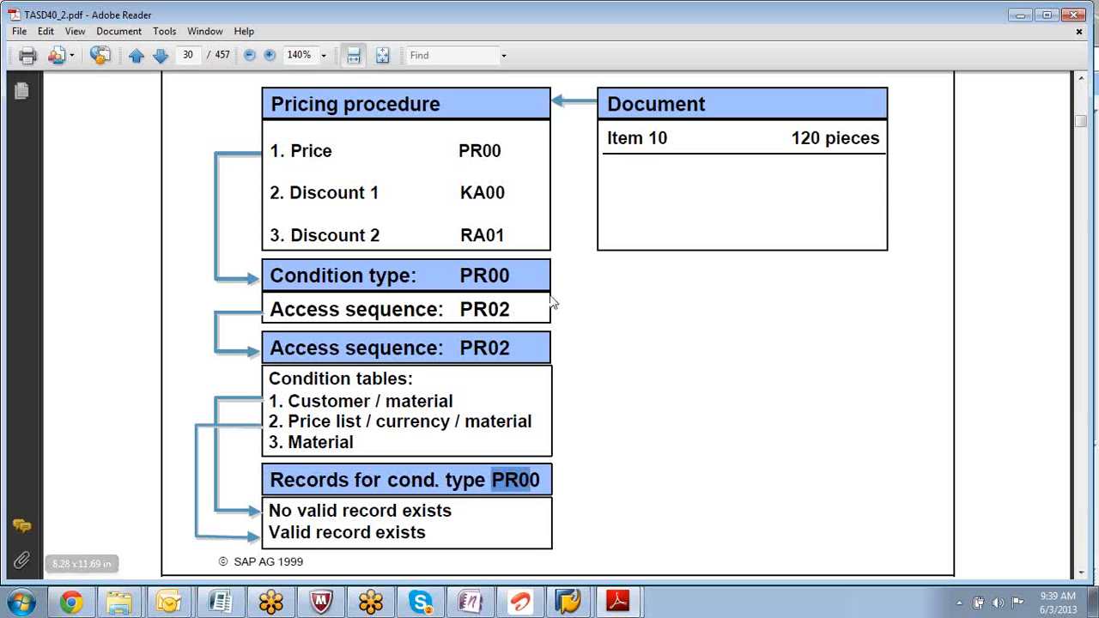
left_click(1022, 15)
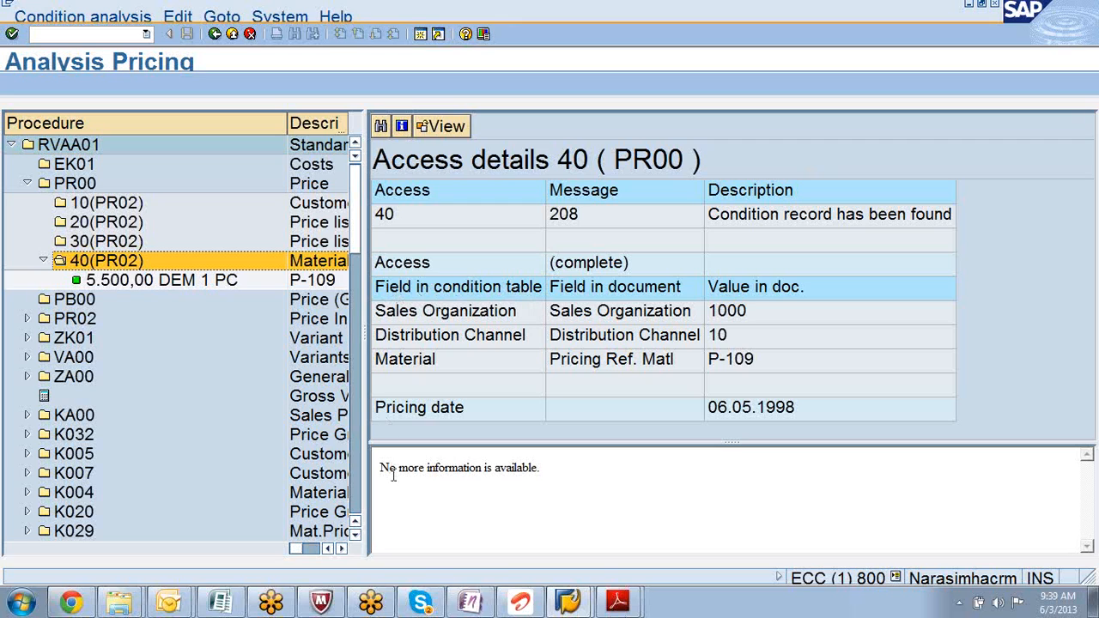
- Open the 5.500,00 DEM PR00 condition record and display its key from table 304
left_click(563, 220)
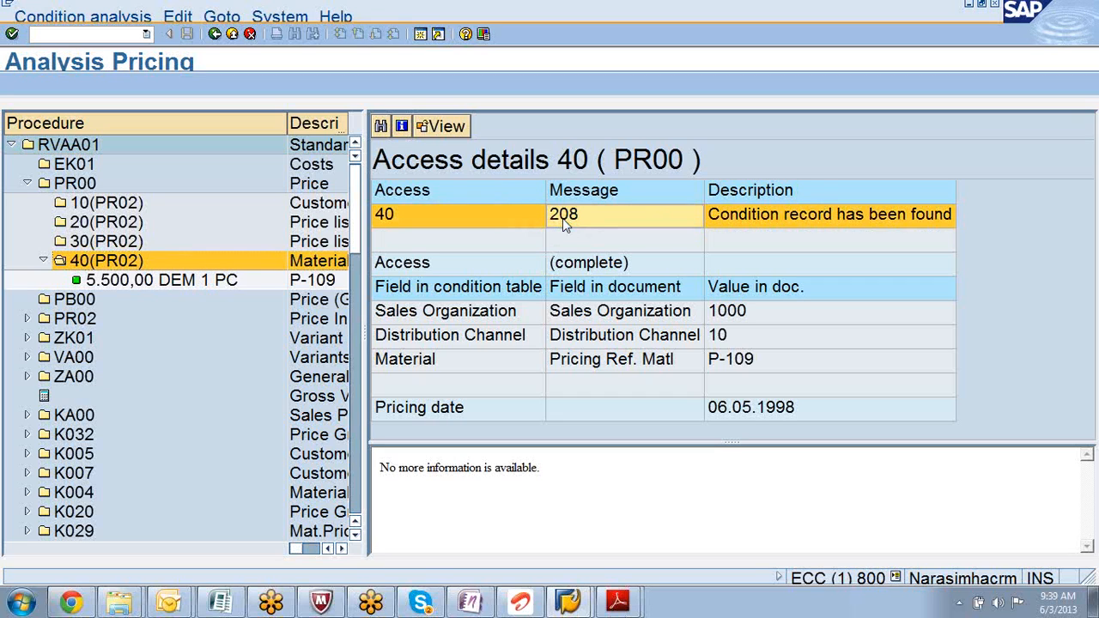
left_click(144, 281)
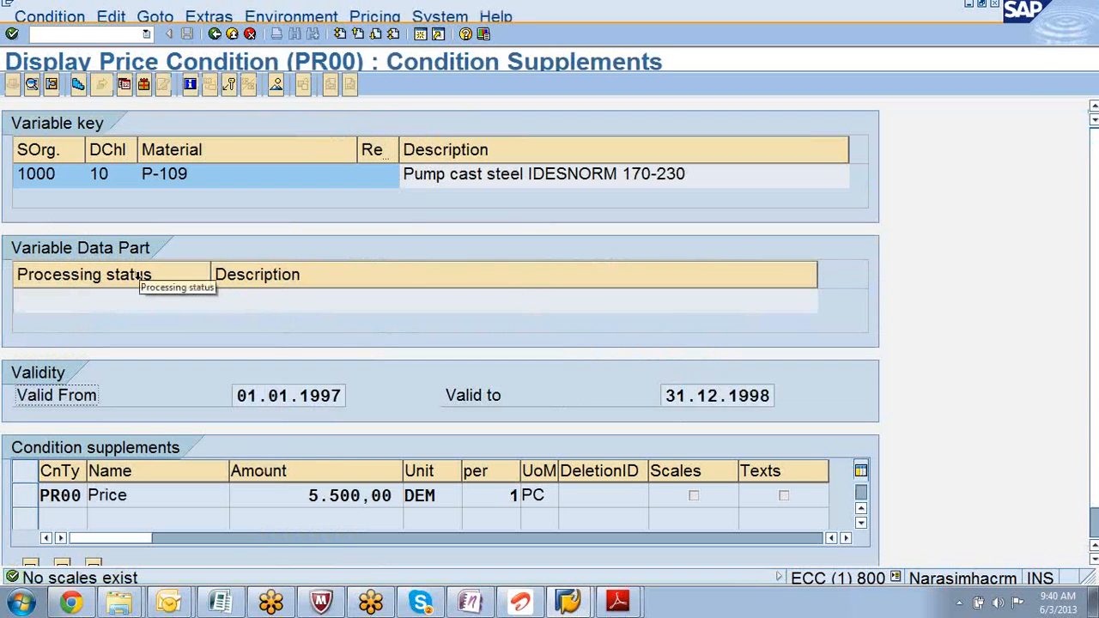
left_click(228, 92)
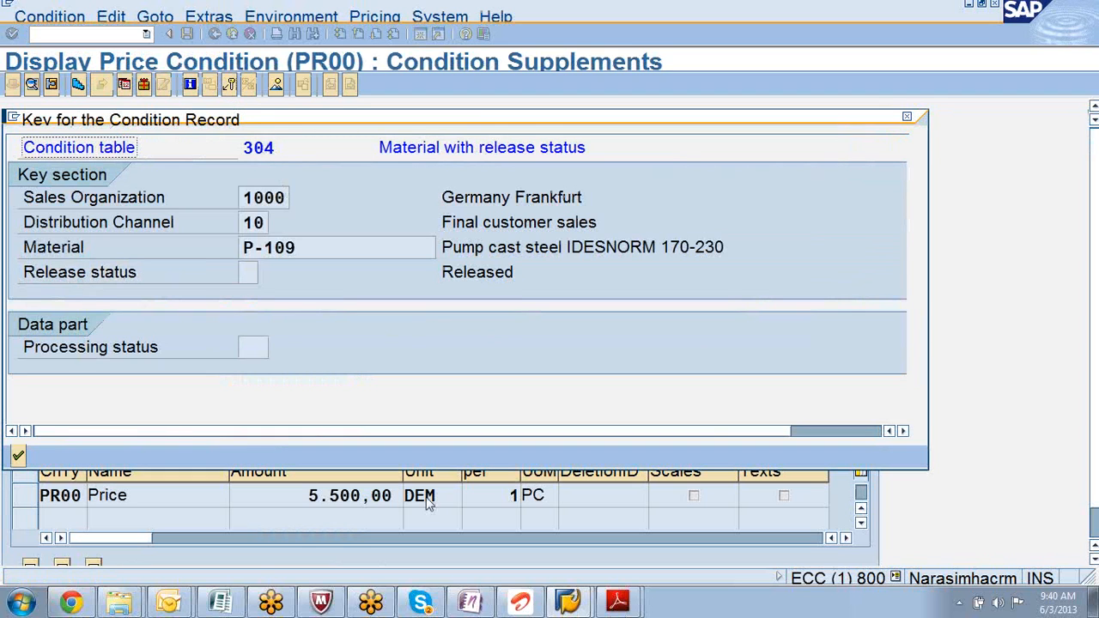
- Bring the TASD40_2.pdf pricing diagram back to the front
left_click(570, 604)
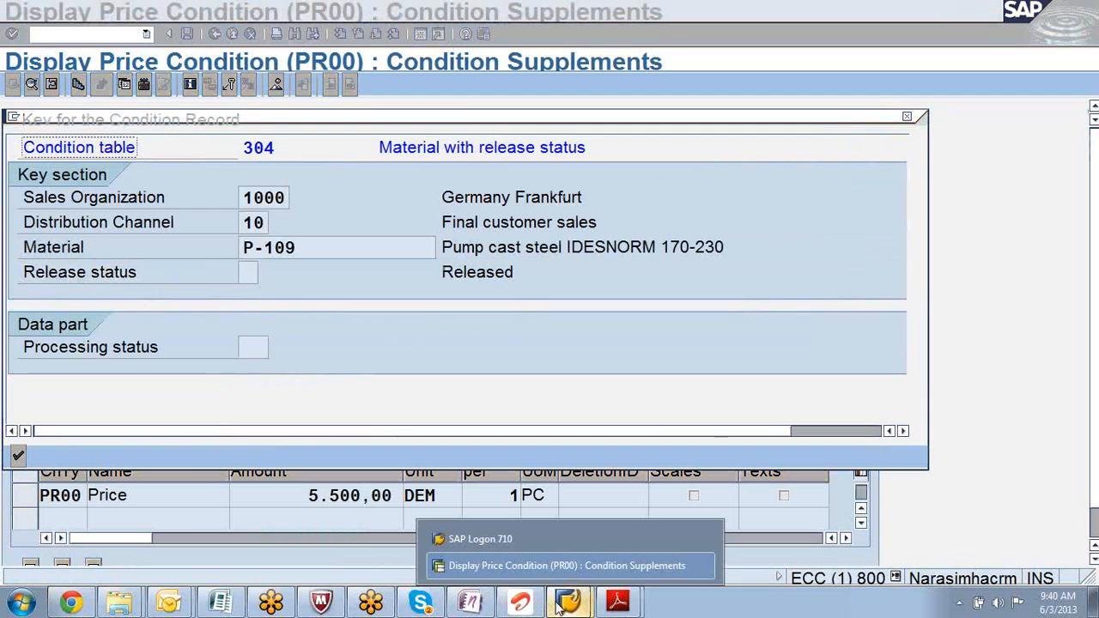
left_click(621, 600)
left_click(612, 567)
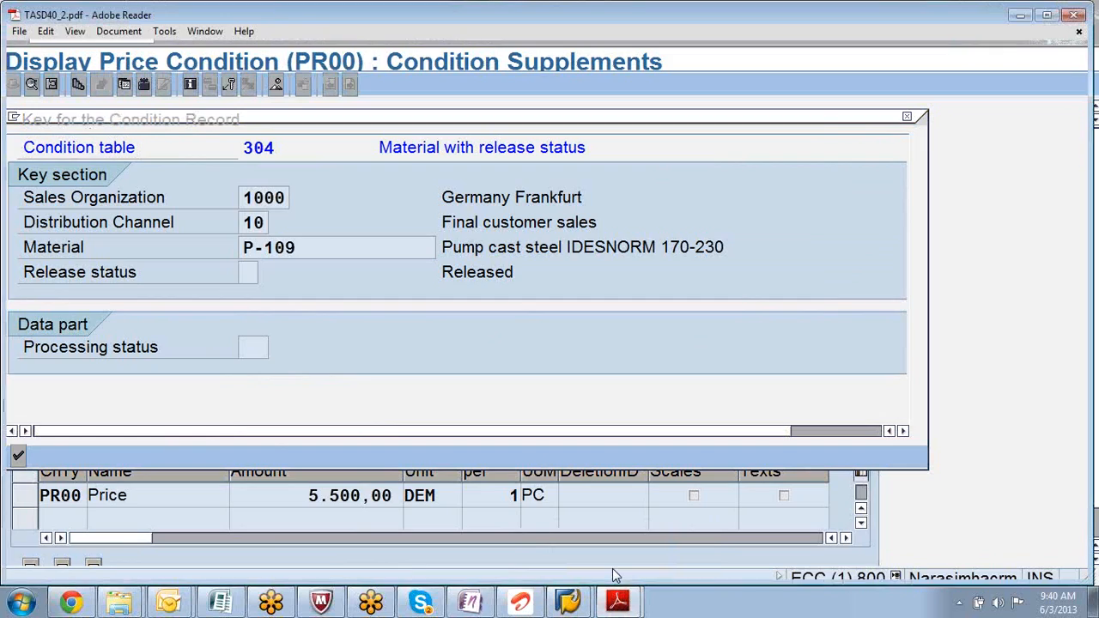